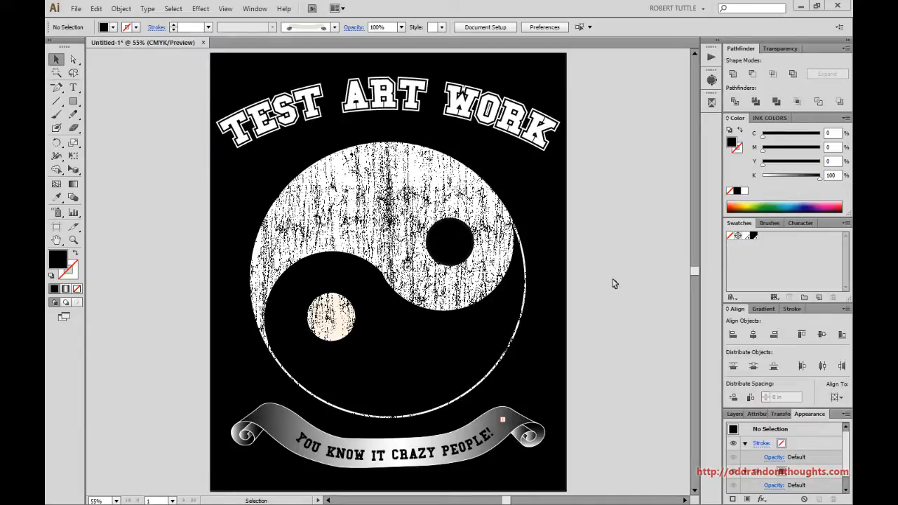
Step: Collapse the Art layer and unlock the Garment layer for editing
left_click(735, 414)
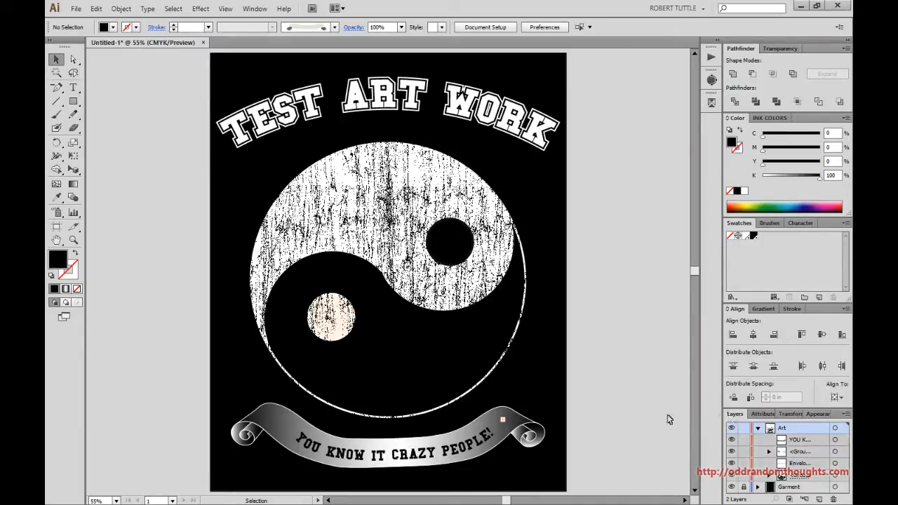
left_click(758, 428)
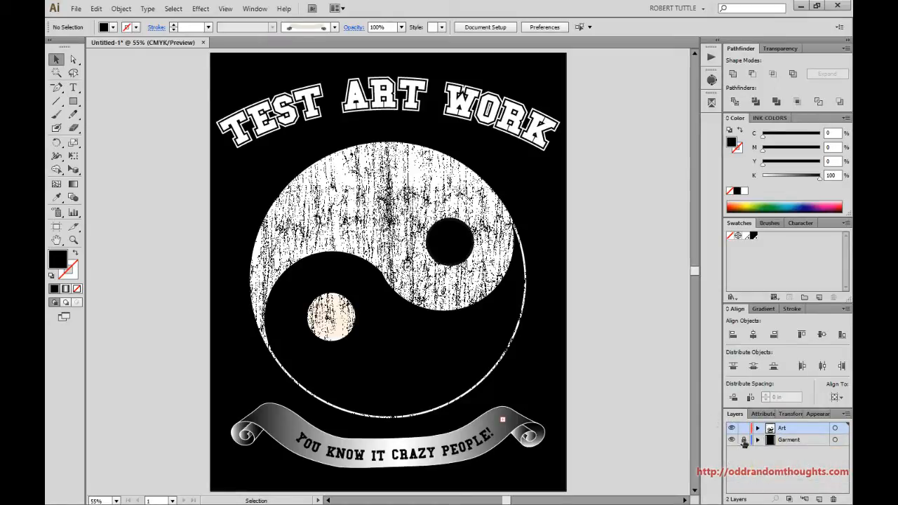
left_click(745, 440)
left_click(743, 441)
Step: Shrink the black garment rectangle with Free Transform on all four sides until it closely fits the artwork's outer edges
left_click(558, 251)
key("e")
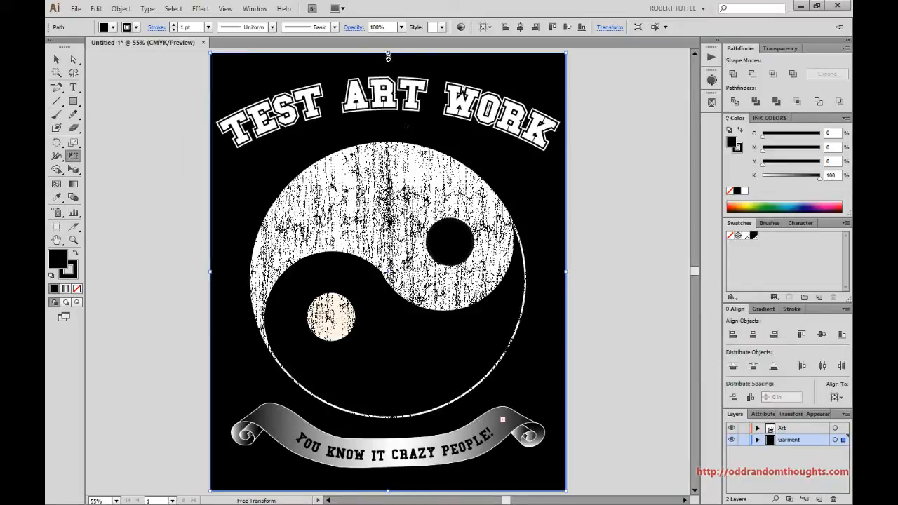
left_click_drag(388, 53, 392, 78)
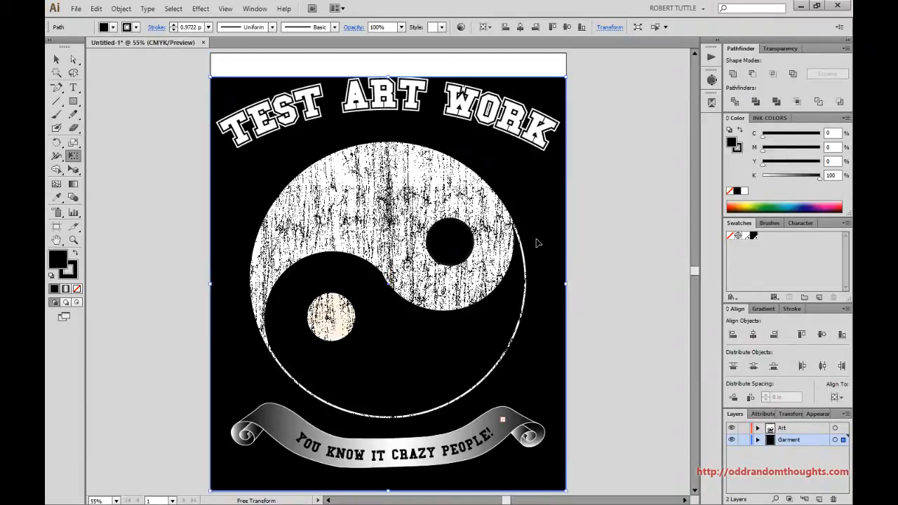
left_click_drag(564, 286, 559, 285)
left_click_drag(214, 285, 217, 286)
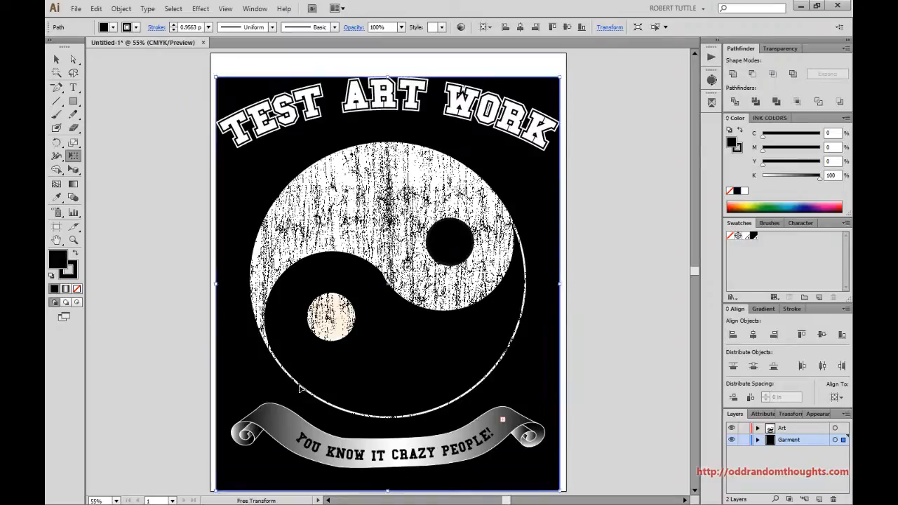
left_click_drag(387, 491, 395, 468)
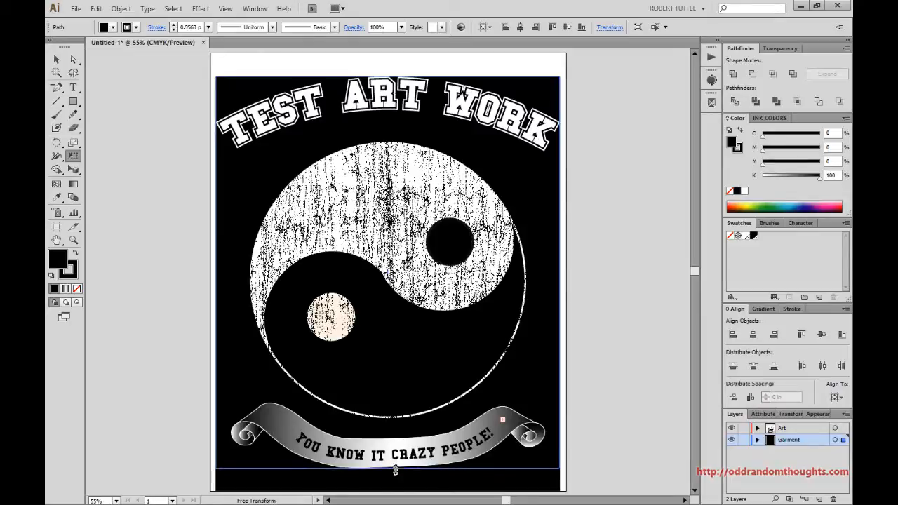
left_click(593, 358)
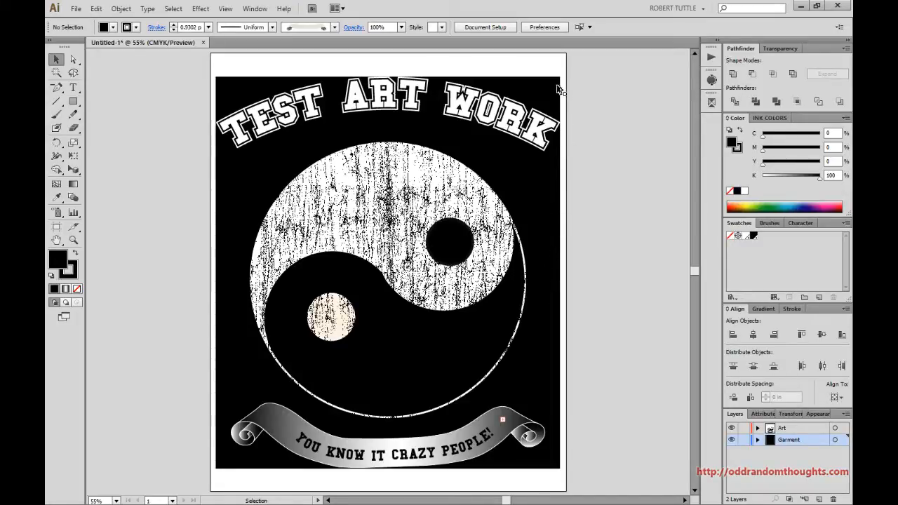
Step: Select all artwork together with the garment rectangle to check their combined size, and clear the selection
left_click(561, 110)
left_click(577, 204)
key("ctrl+minus")
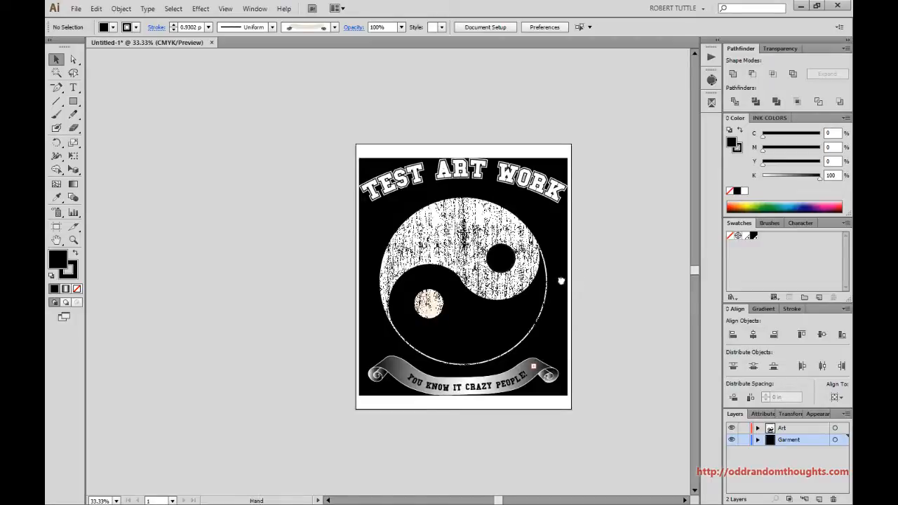
key("ctrl+minus")
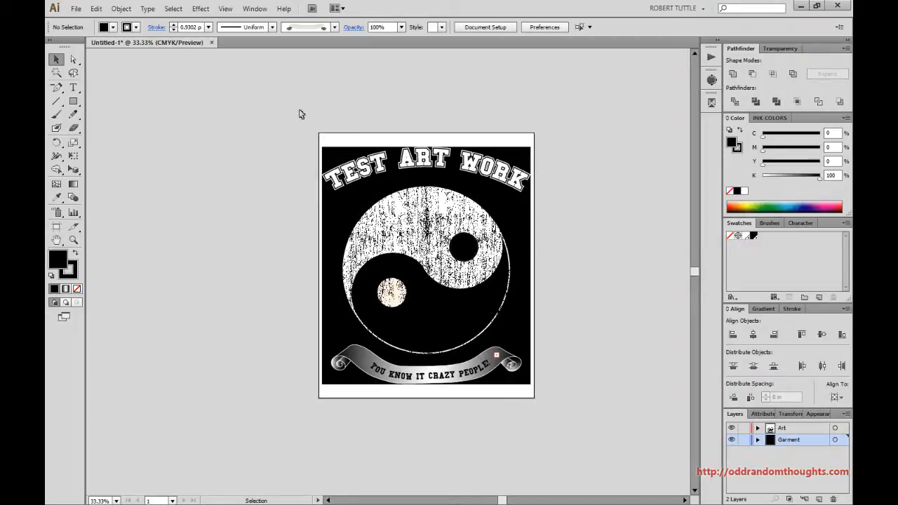
left_click_drag(275, 129, 550, 418)
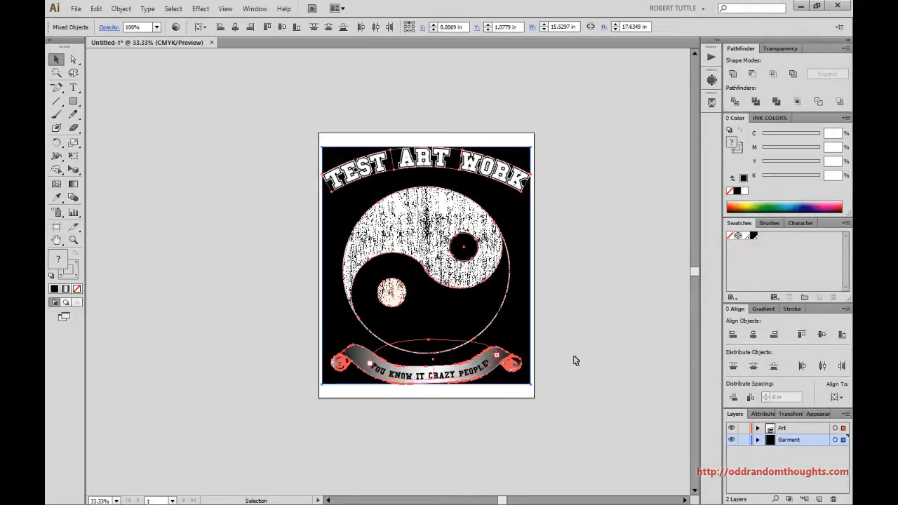
left_click(573, 359)
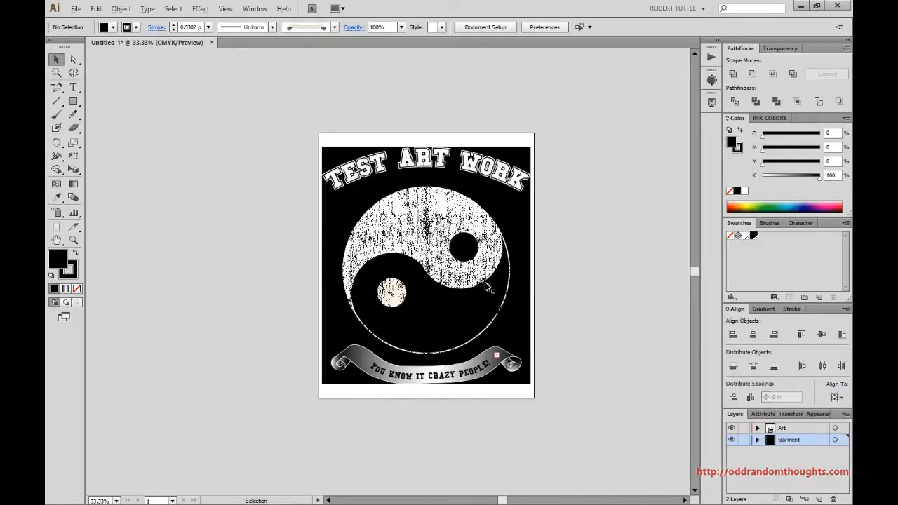
scroll(485, 286, "up", 1)
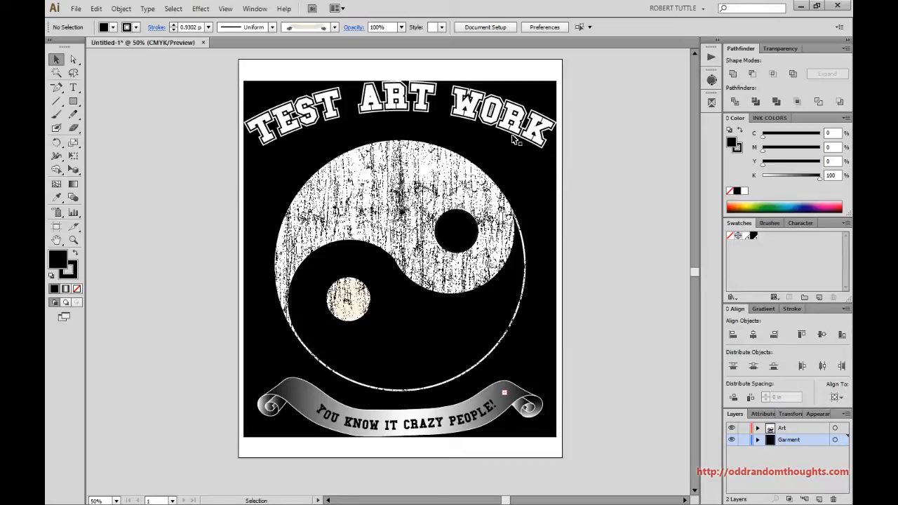
left_click(539, 133)
left_click(571, 186)
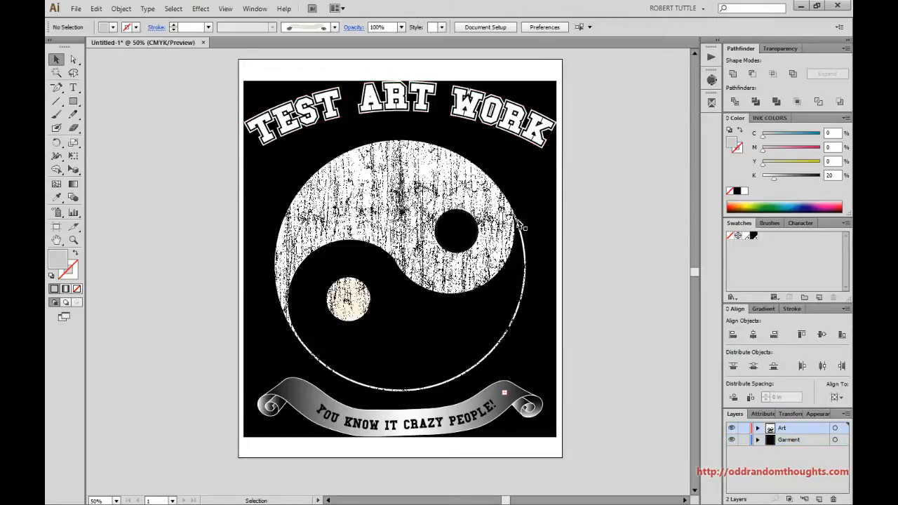
left_click(469, 231)
left_click(577, 236)
Step: Change the Black spot swatch's definition to 29% K so it displays as light gray
double_click(754, 239)
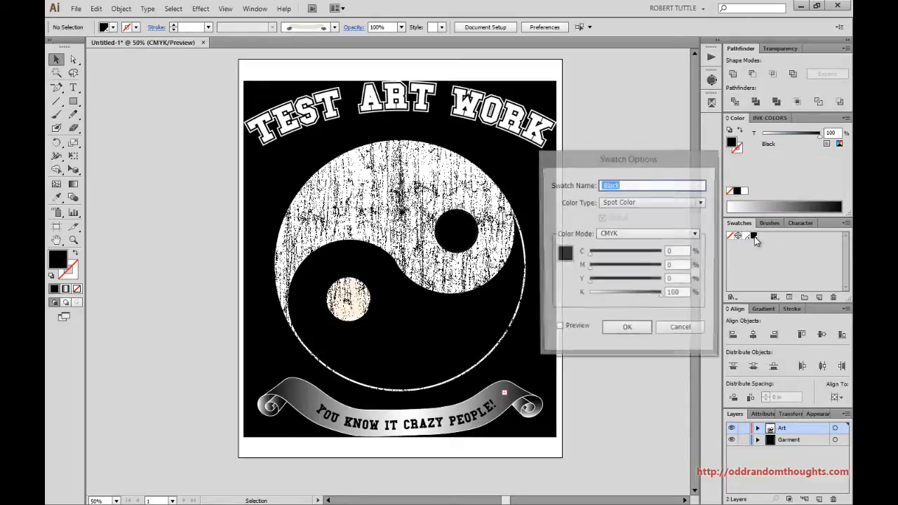
left_click(610, 293)
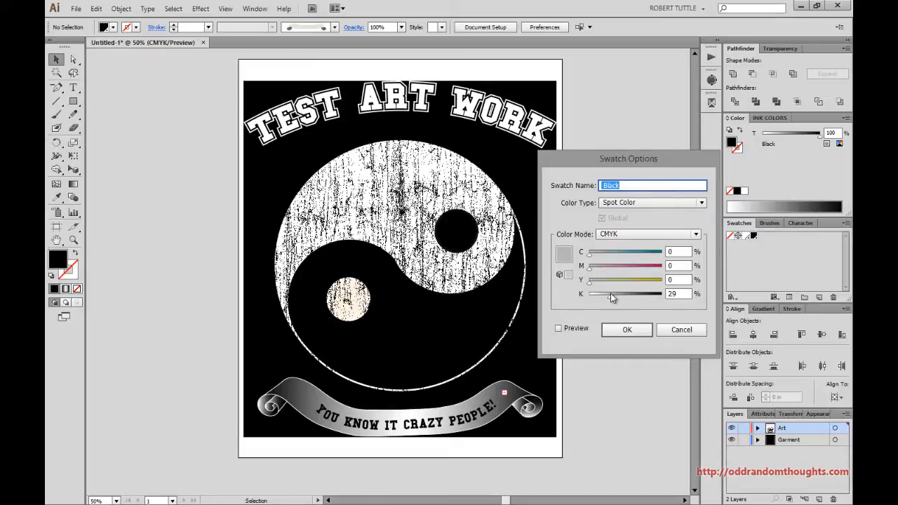
left_click(624, 329)
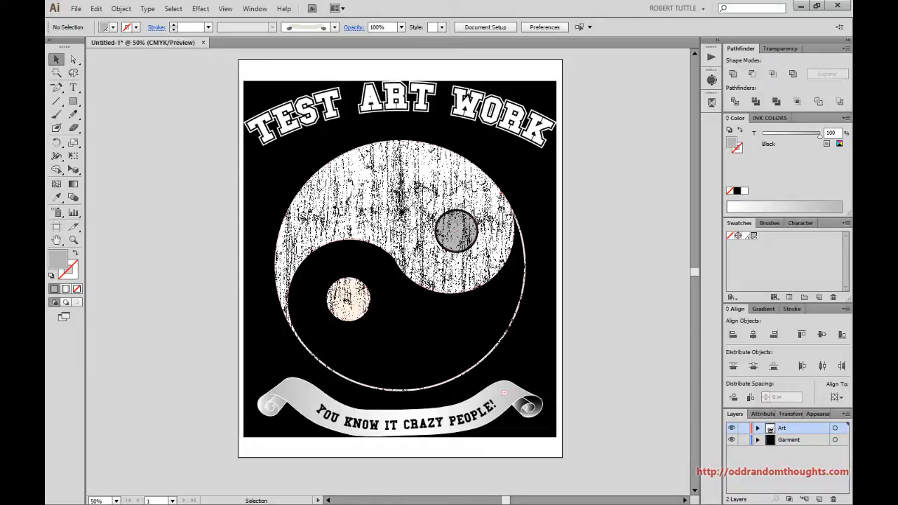
Step: Fill the yin-yang's lower dark half with the Black spot swatch and hide that shape
left_click(484, 208)
left_click(571, 230)
key("a")
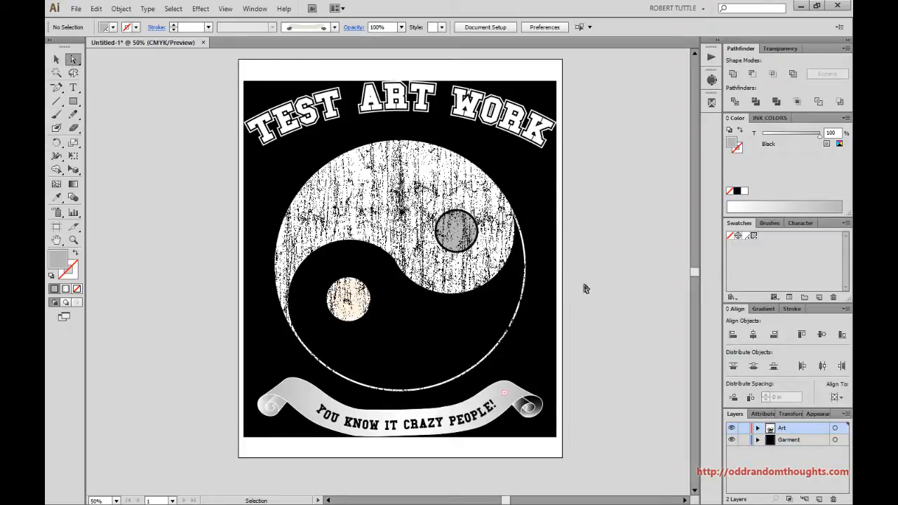
left_click(459, 323)
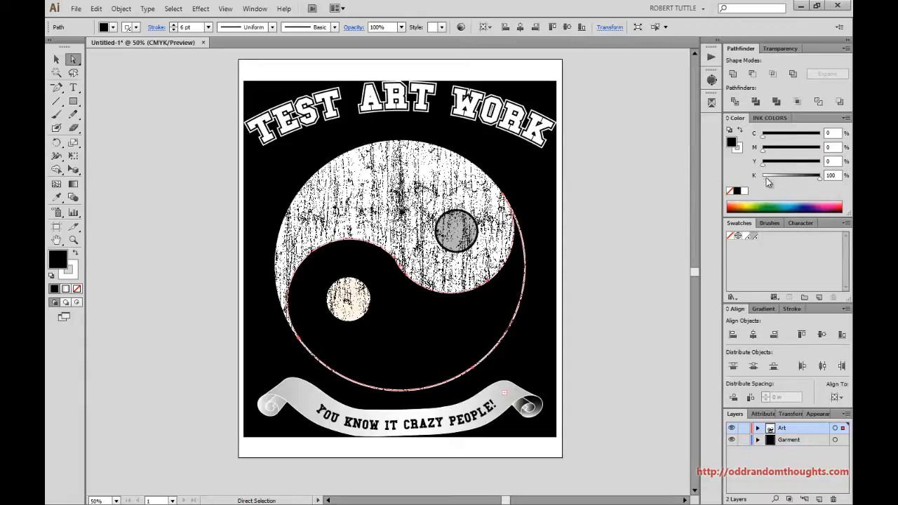
left_click(755, 236)
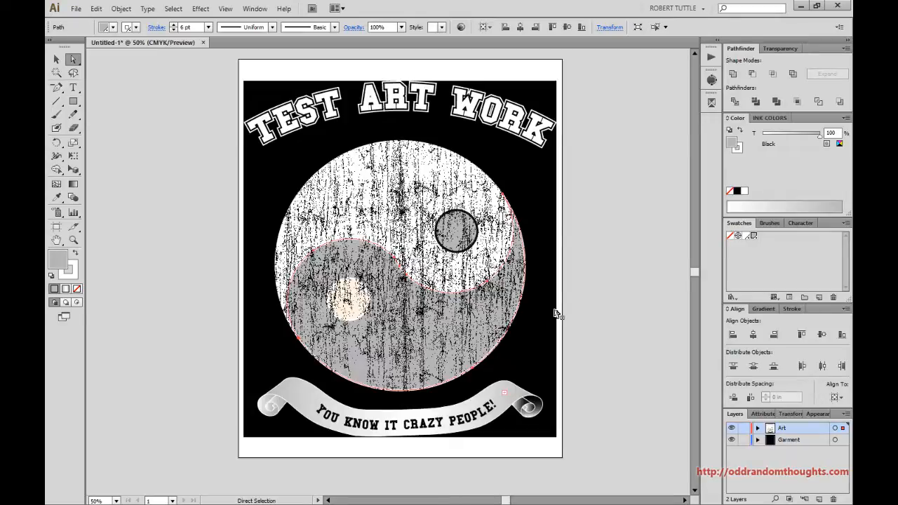
key("ctrl")
left_click(555, 313, "ctrl")
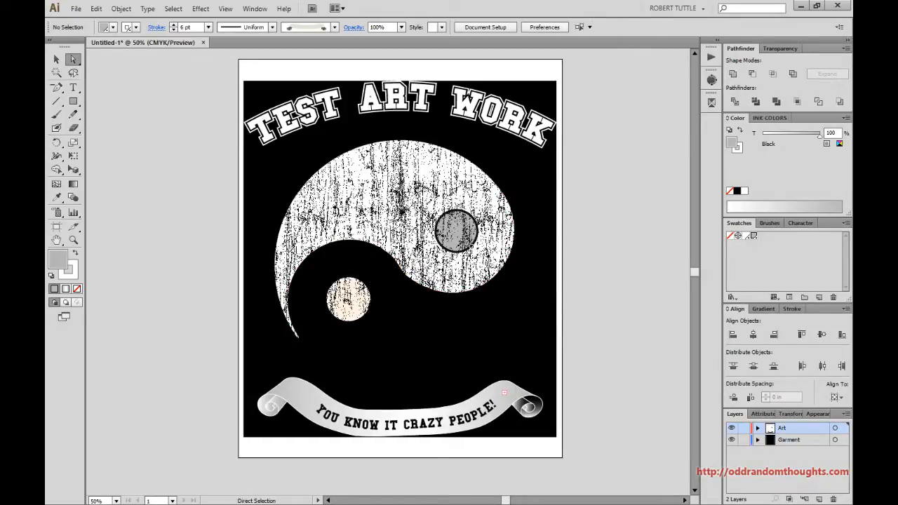
Step: Apply the Black spot swatch to the stroke of the small upper yin-yang circle and hide the circle
left_click(462, 237)
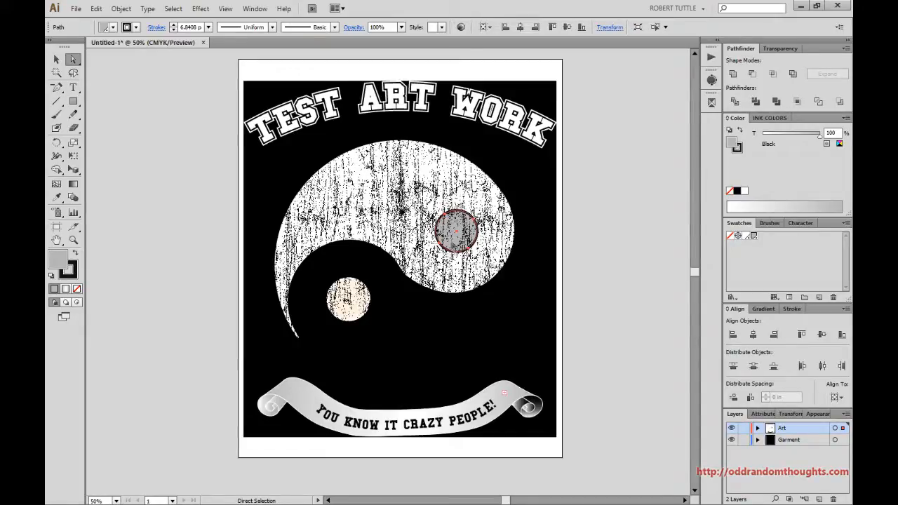
key("x")
left_click(753, 237)
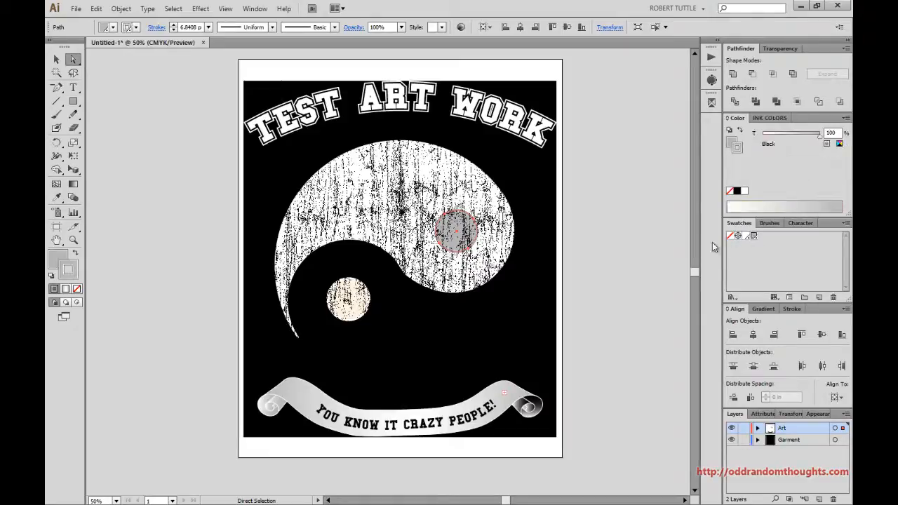
key("Delete")
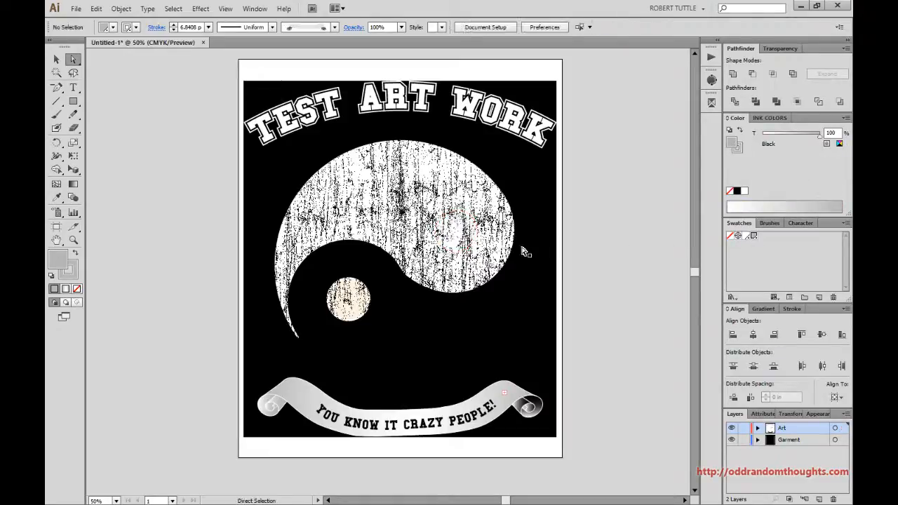
Step: Try to reach the lettering inside the arched TEST ART WORK envelope by switching to editing its contents
left_click(469, 117)
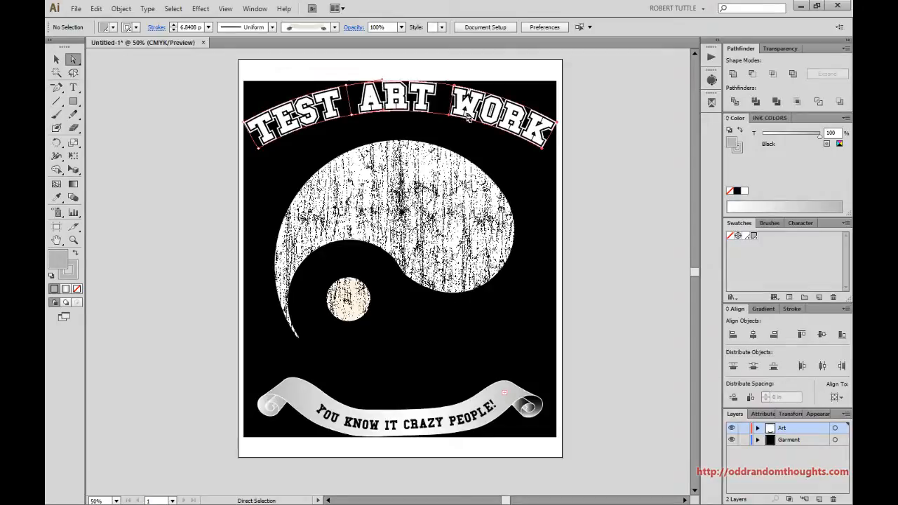
key("v")
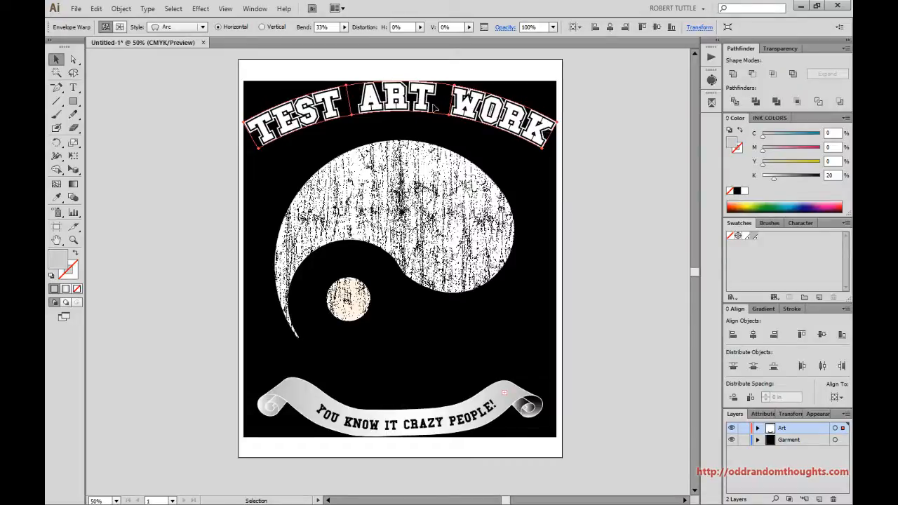
left_click(595, 152)
left_click(557, 143)
left_click(590, 160)
left_click(535, 131)
key("ctrl+shift+v")
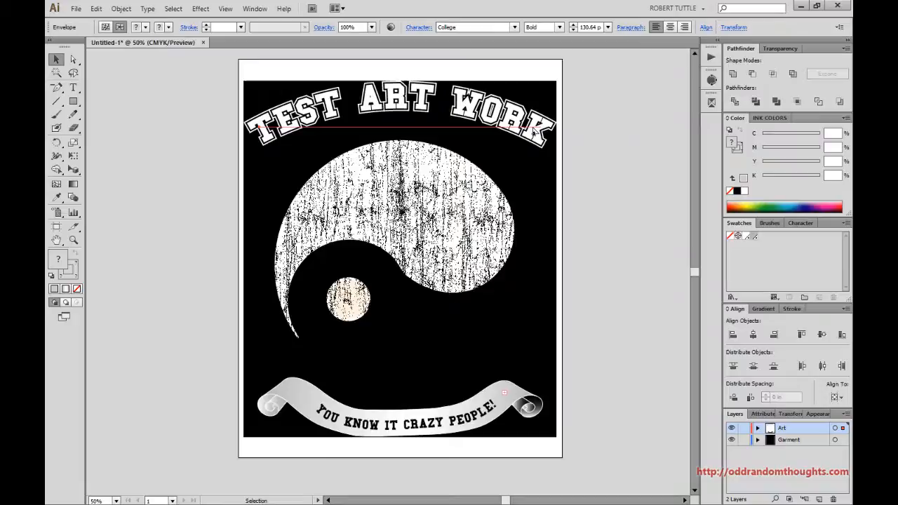
left_click(627, 140)
key("a")
left_click(531, 132)
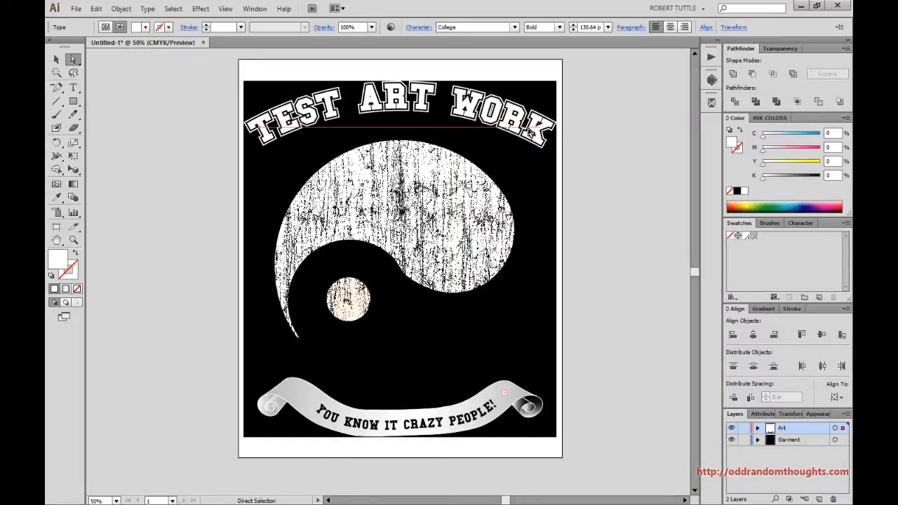
key("ctrl+shift+v")
left_click(588, 137)
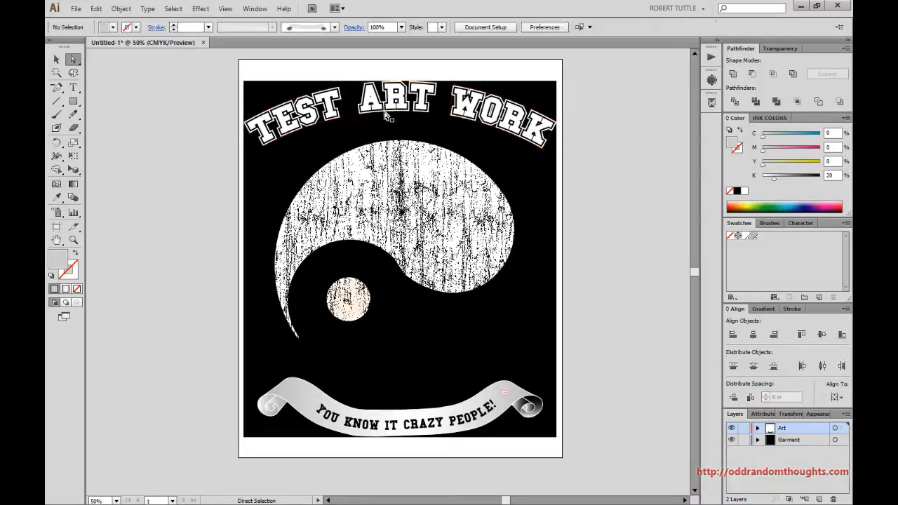
Step: Expand the arched TEST ART WORK envelope warp with Object and Fill included
left_click(536, 127)
left_click(582, 130)
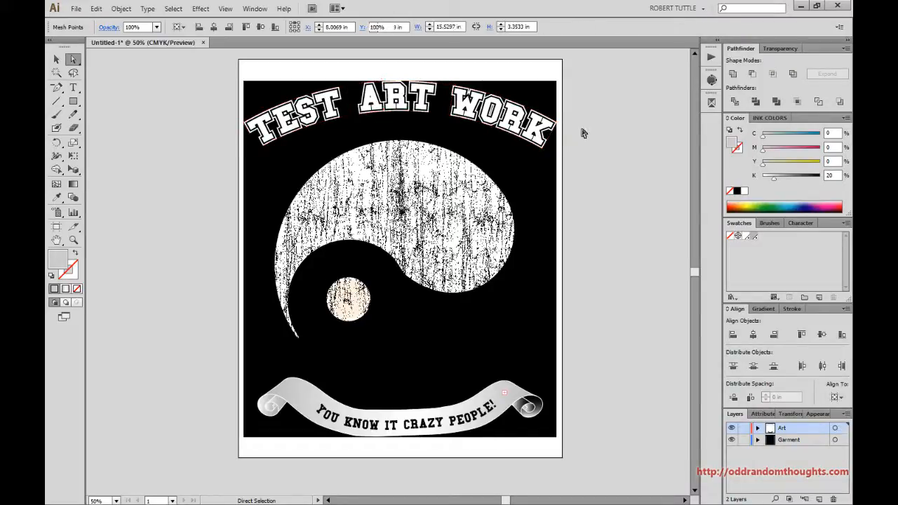
left_click(543, 134)
left_click(564, 142)
key("v")
left_click(549, 138)
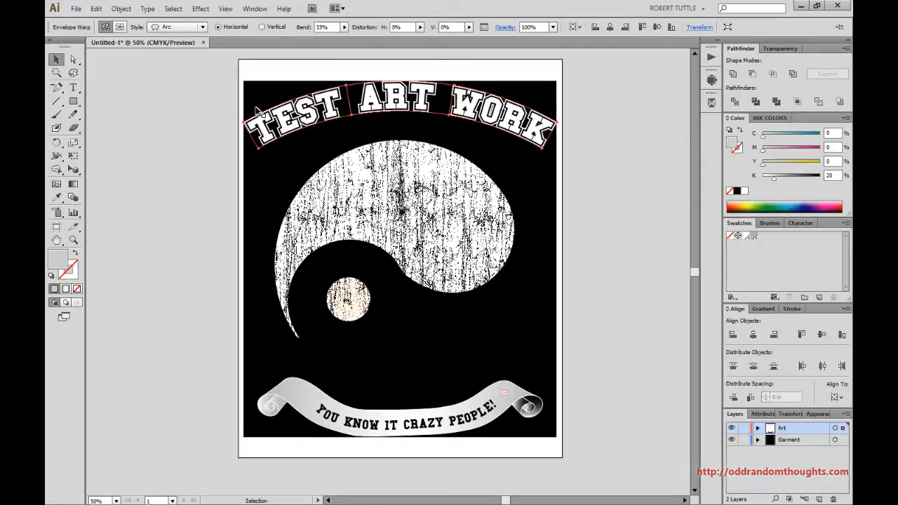
left_click(120, 8)
left_click(156, 128)
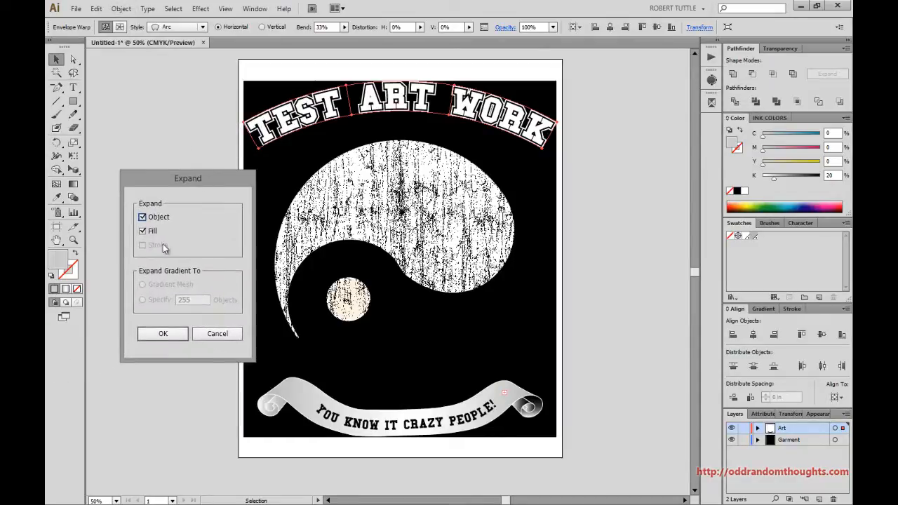
left_click(162, 334)
left_click(611, 228)
Step: Hide the white shape of the letter K in the expanded headline
key("a")
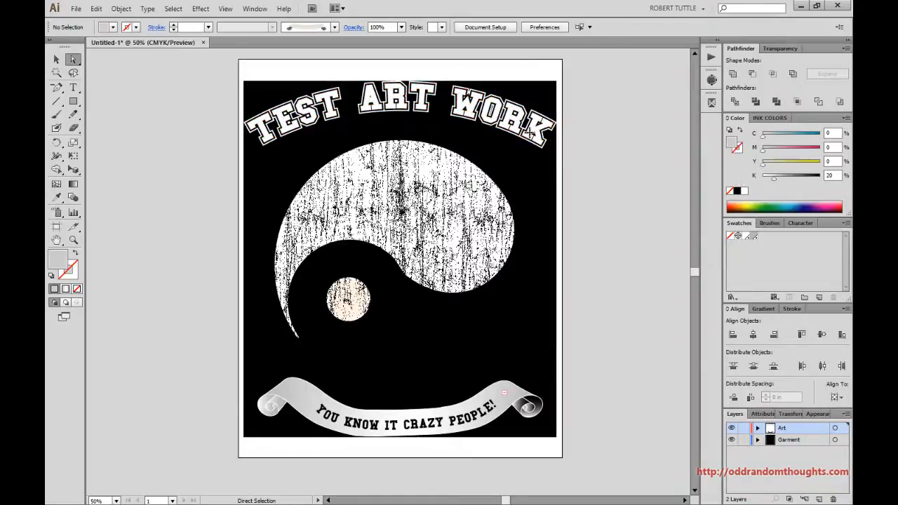
left_click(532, 133)
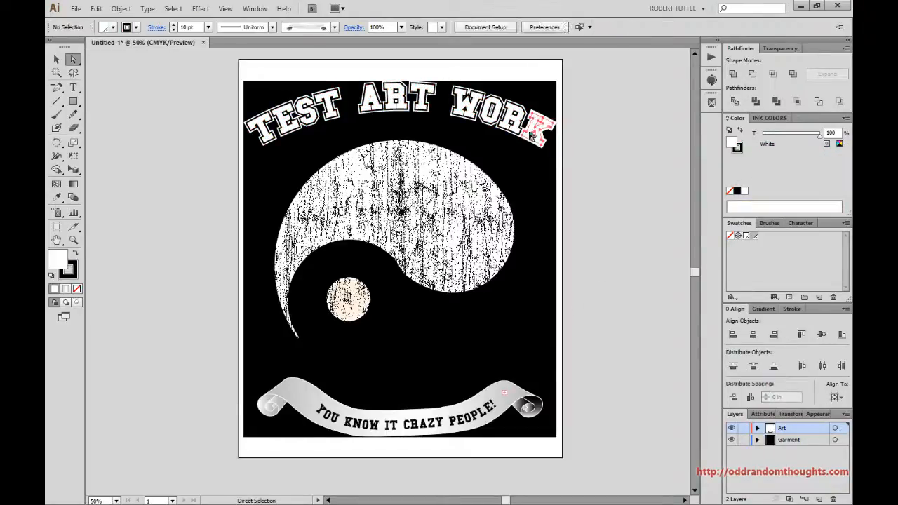
key("Delete")
Step: Bring back all the hidden shapes and select the whole TEST ART WORK headline group
key("v")
key("ctrl+z")
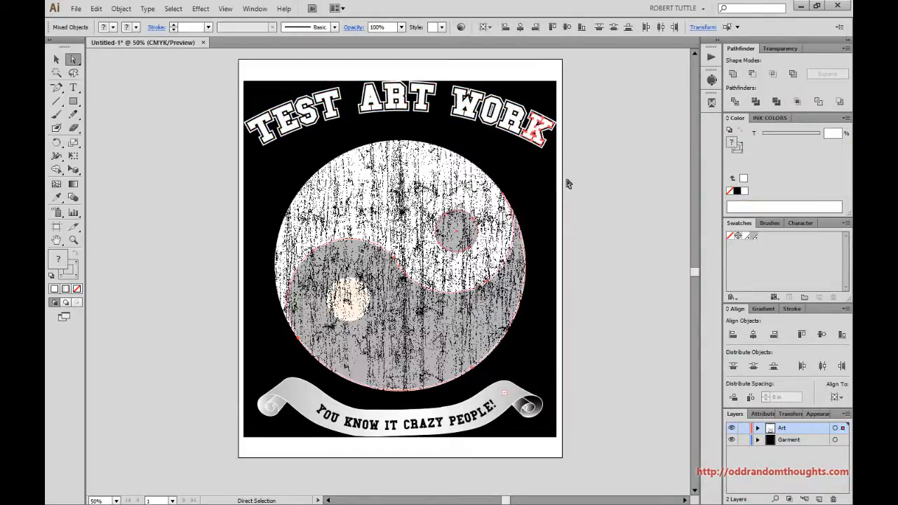
left_click(540, 132)
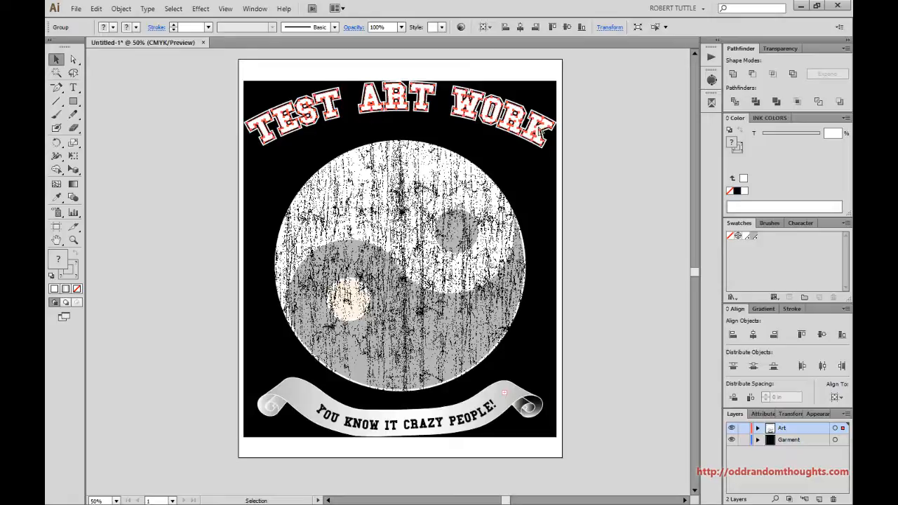
Step: Examine the fill color of the letter K in the expanded TEST ART WORK headline by selecting only that letter
left_click(653, 255)
left_click(539, 138)
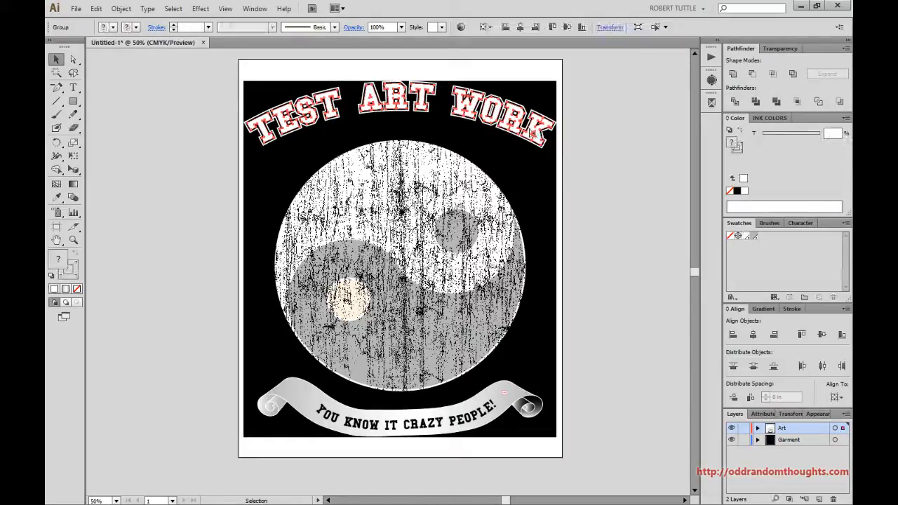
left_click(573, 123)
key("a")
left_click(540, 130)
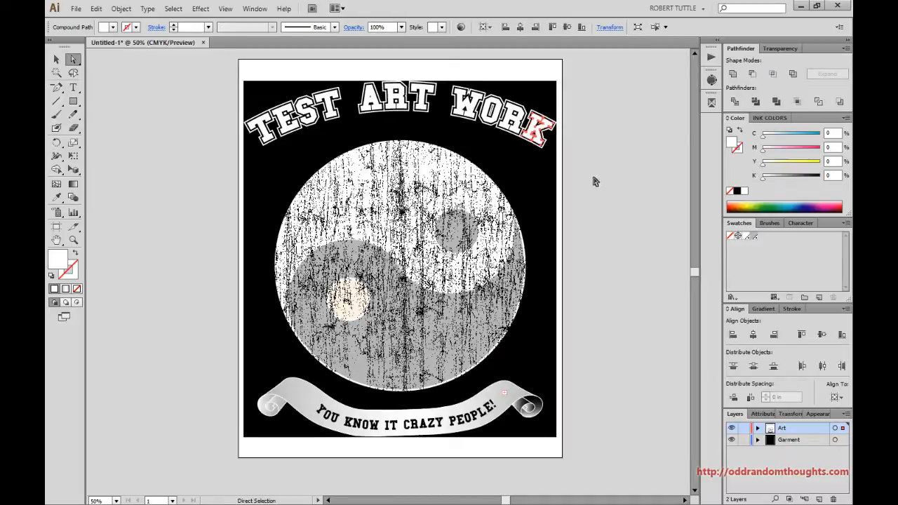
left_click(594, 182)
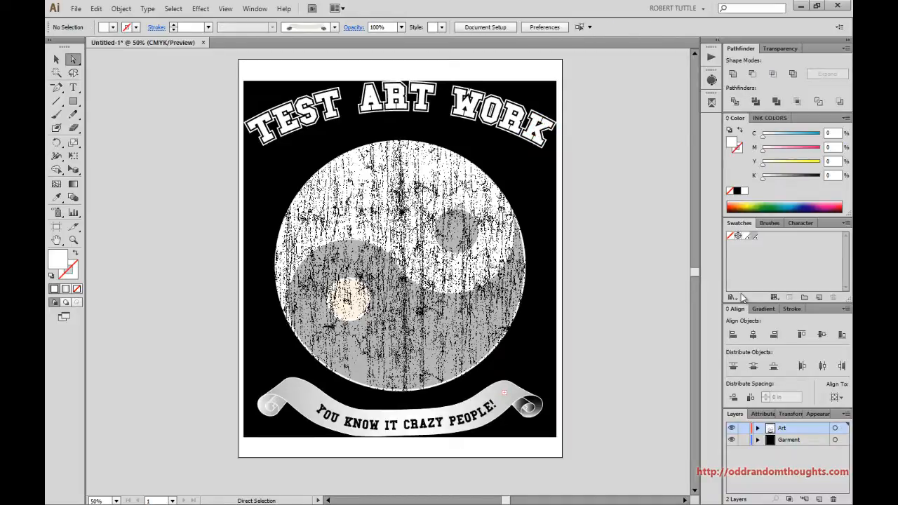
Step: Redefine the White spot swatch with 58% cyan
double_click(747, 237)
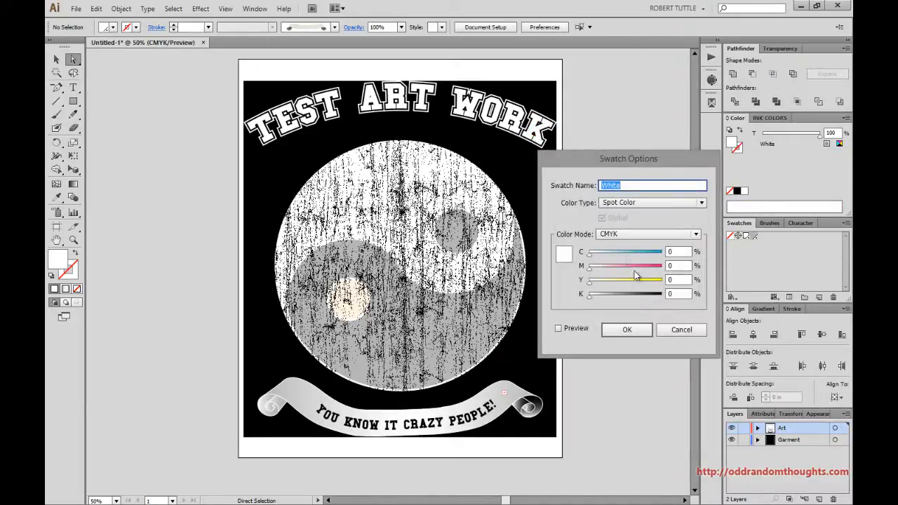
left_click(631, 252)
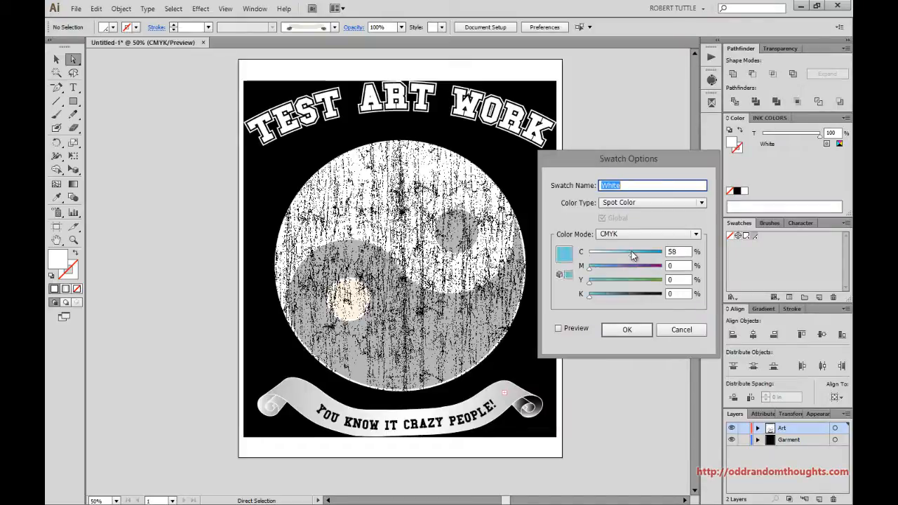
left_click(626, 329)
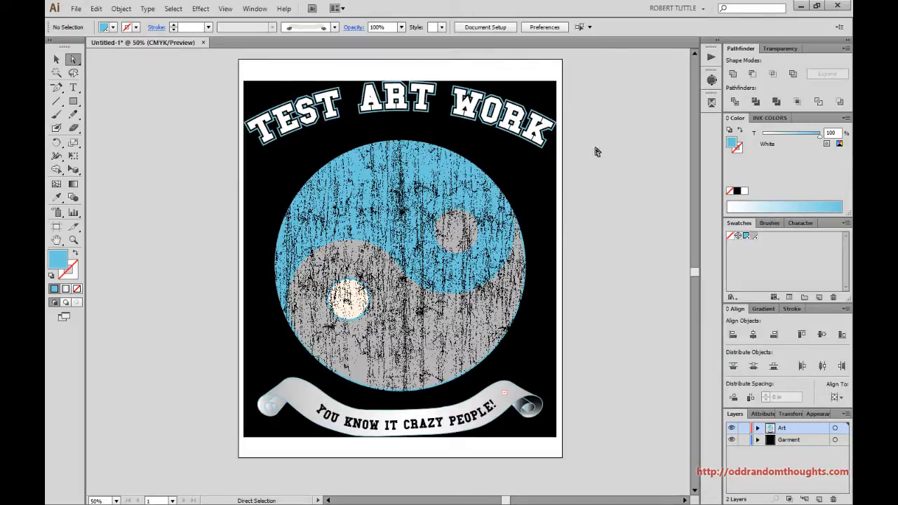
Step: Select all the white front letter shapes of the TEST ART WORK headline and fill them with the White spot swatch
left_click(541, 139)
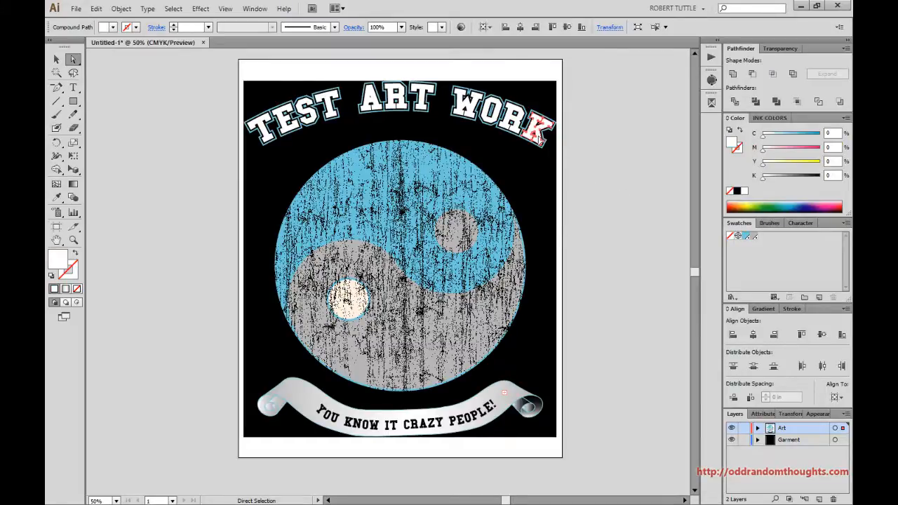
left_click(540, 138, "alt")
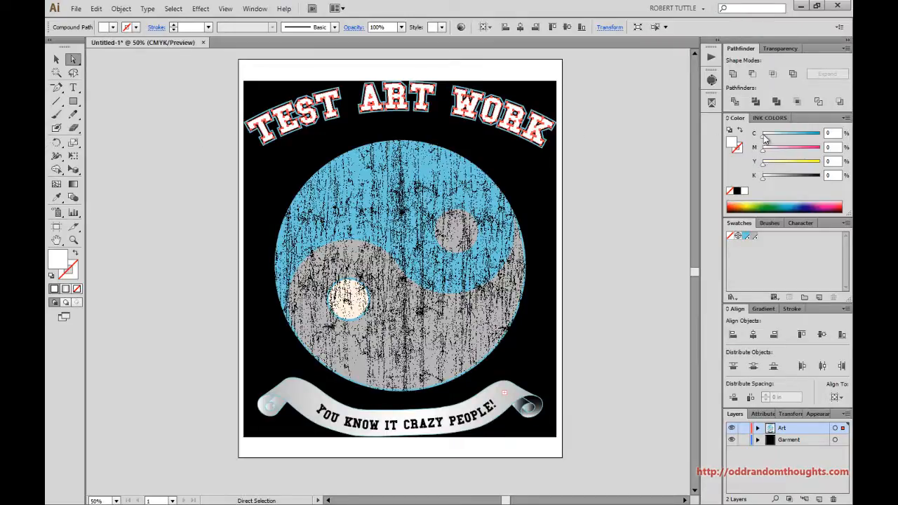
left_click(752, 237)
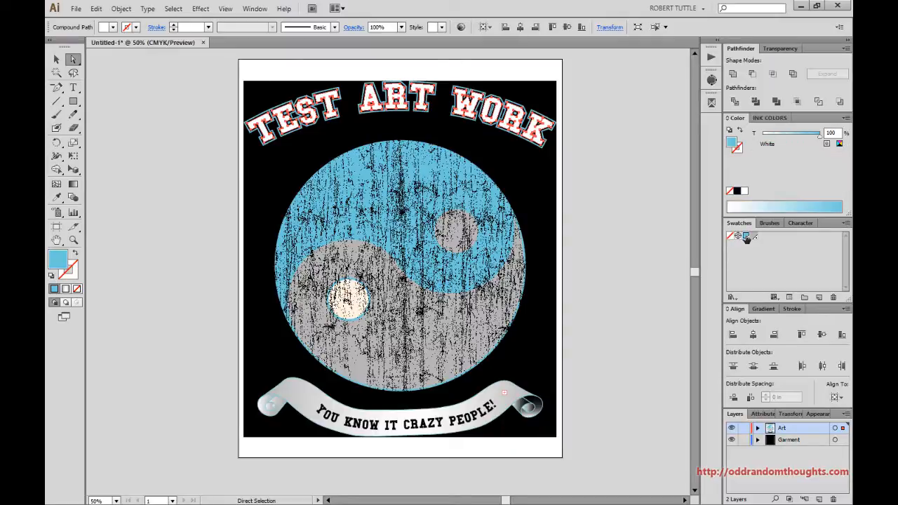
Step: Apply the Black spot swatch to the 10 pt stroke of the headline's middle lettering and hide that lettering
left_click(546, 144)
left_click(537, 136)
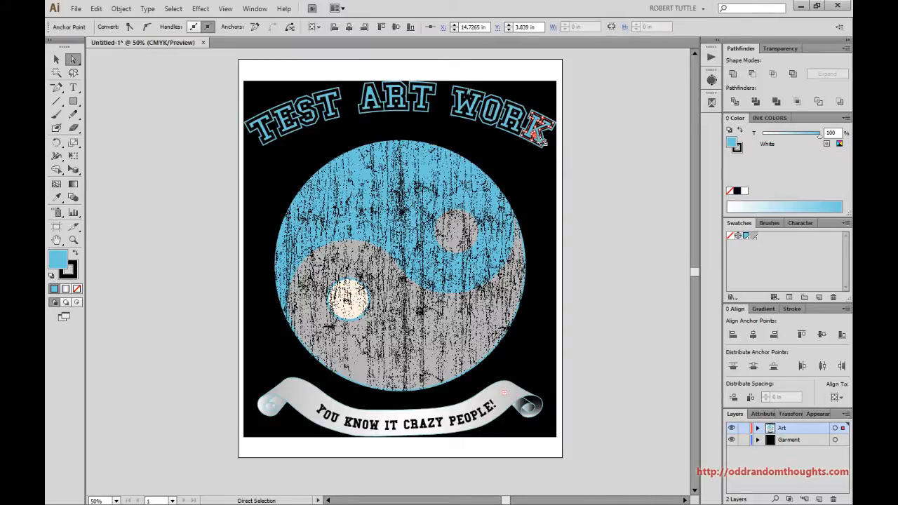
left_click(537, 136)
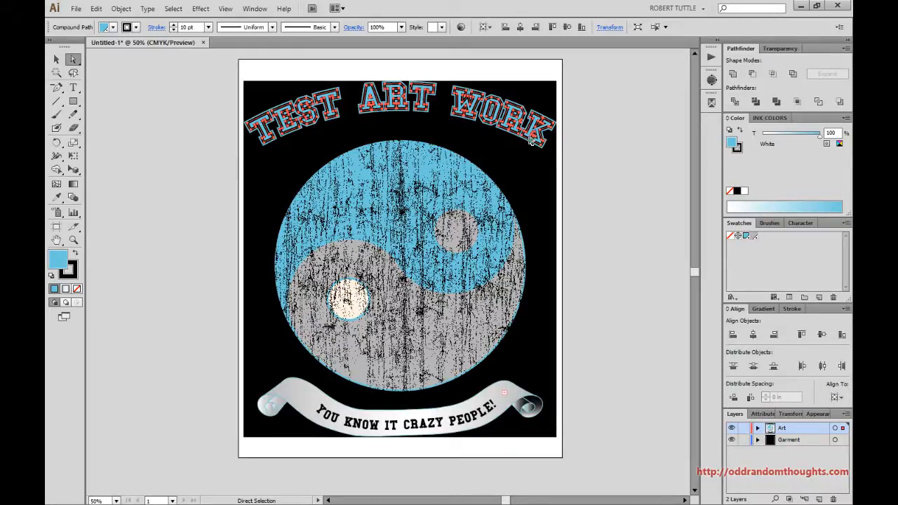
key("x")
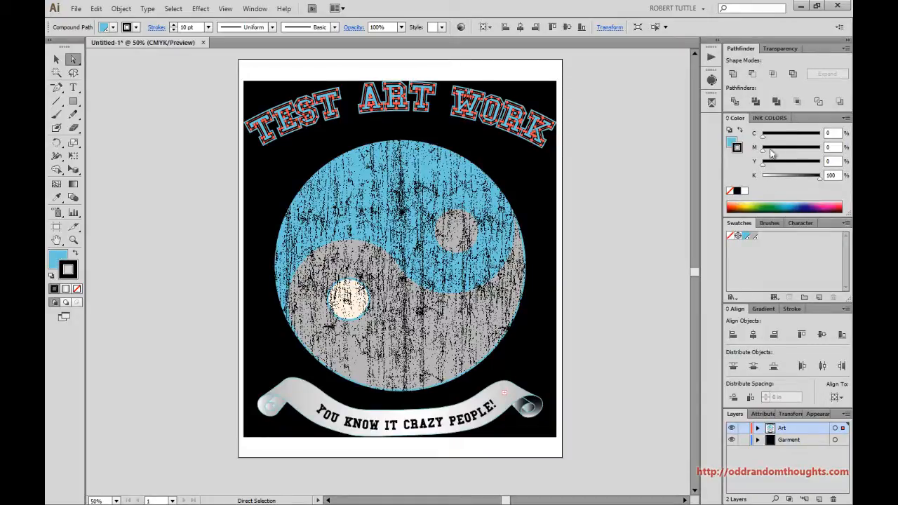
left_click(754, 236)
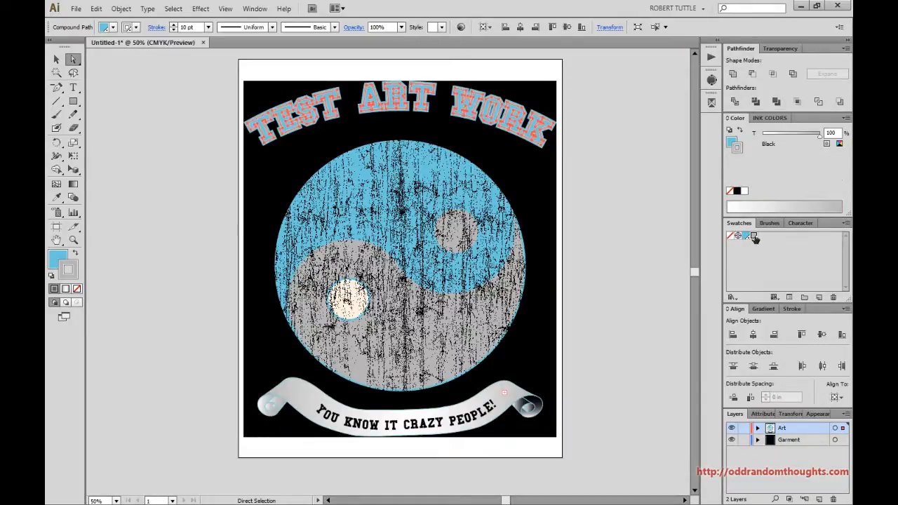
left_click(525, 154)
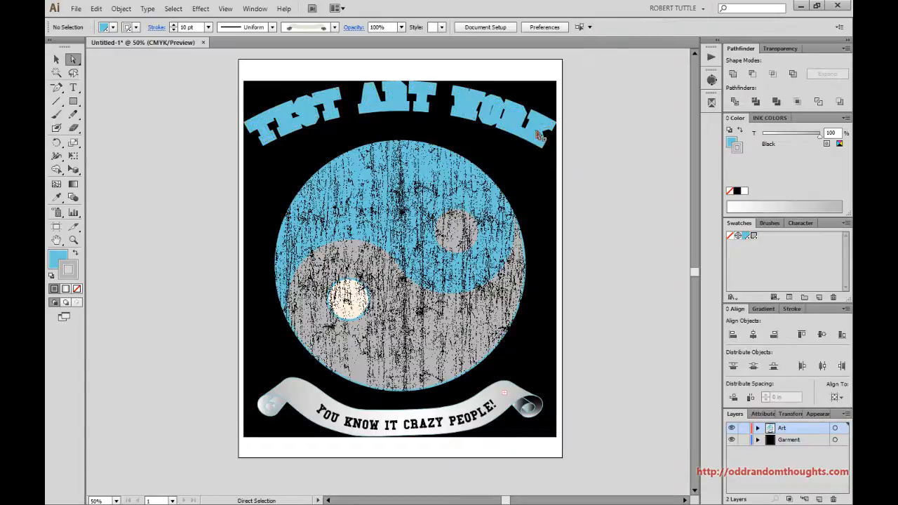
Step: Check the fill and stroke colors of the headline's back lettering with the 18 pt stroke and hide it
left_click(538, 134)
key("x")
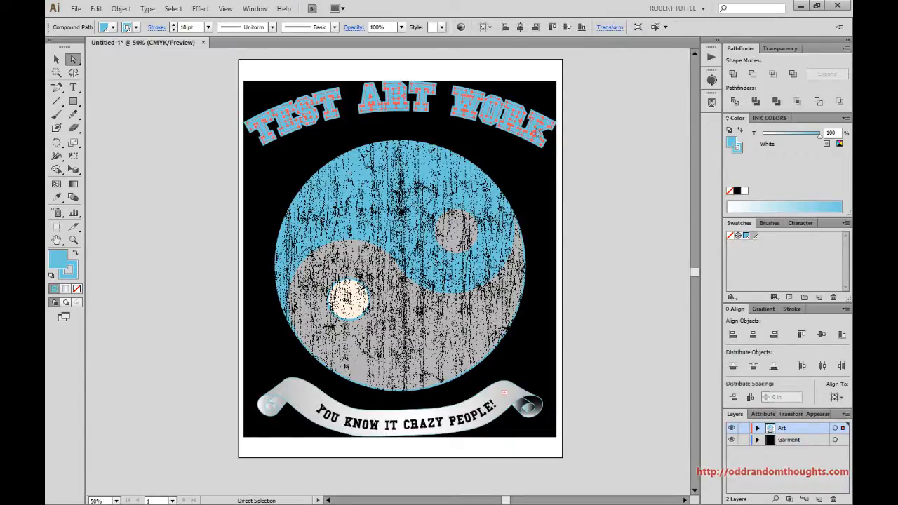
key("Delete")
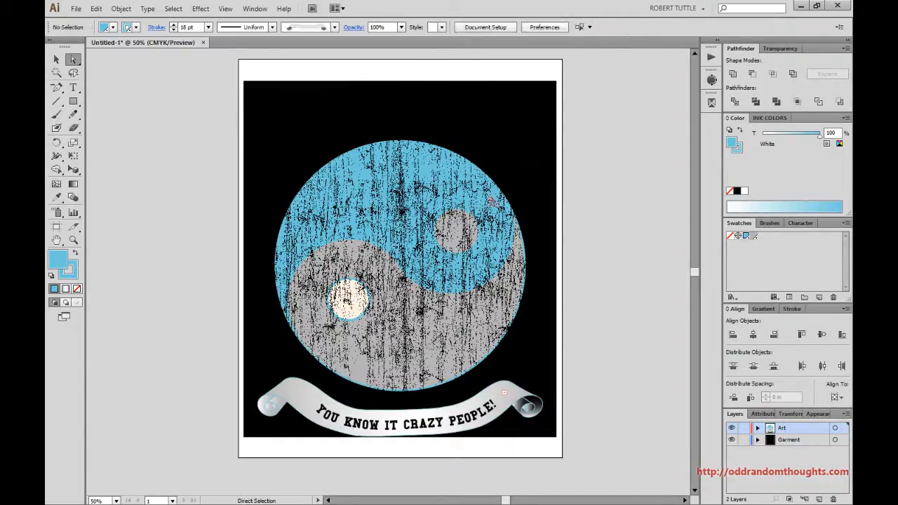
Step: Fill the small cream circle of the yin-yang with the White spot swatch and hide it
left_click(346, 308)
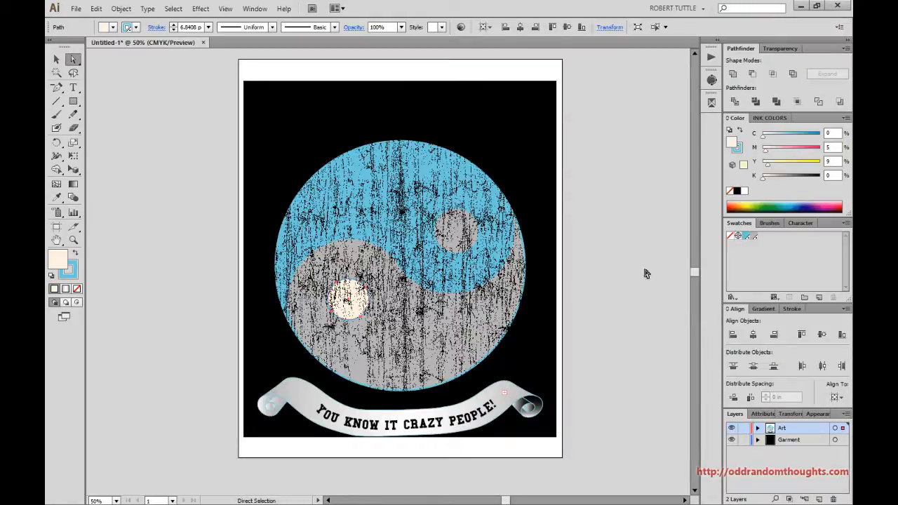
left_click(746, 238)
key("ctrl+x")
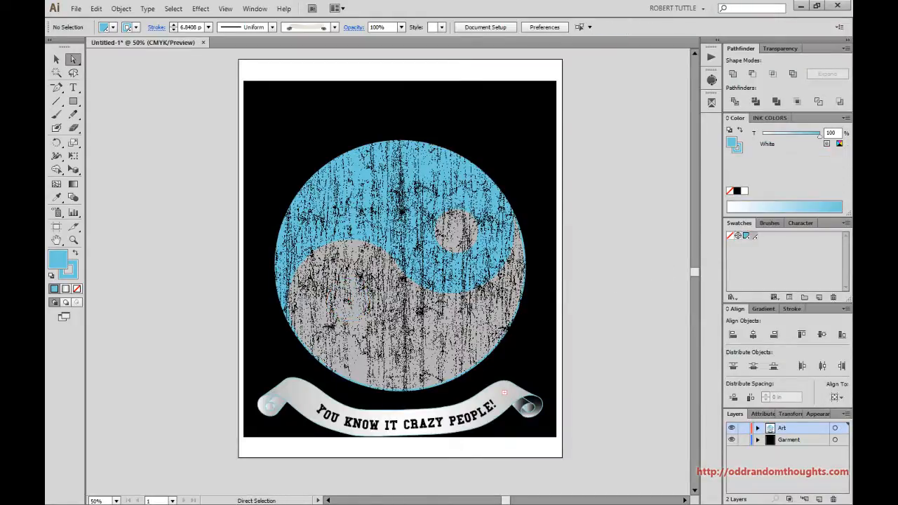
Step: Hide the remaining yin-yang shapes: the gray half, the blue half and the small gray circle
left_click(398, 296)
key("Delete")
left_click(413, 253)
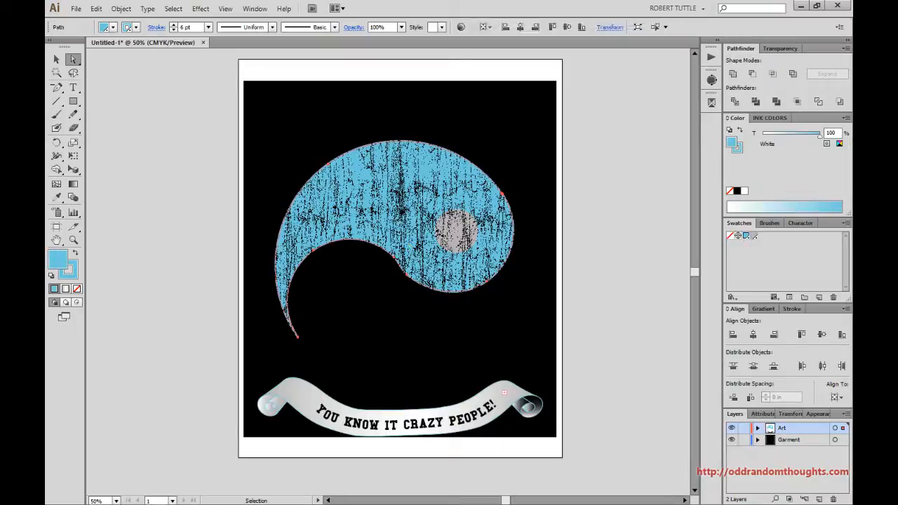
key("Delete")
left_click(449, 244)
key("Delete")
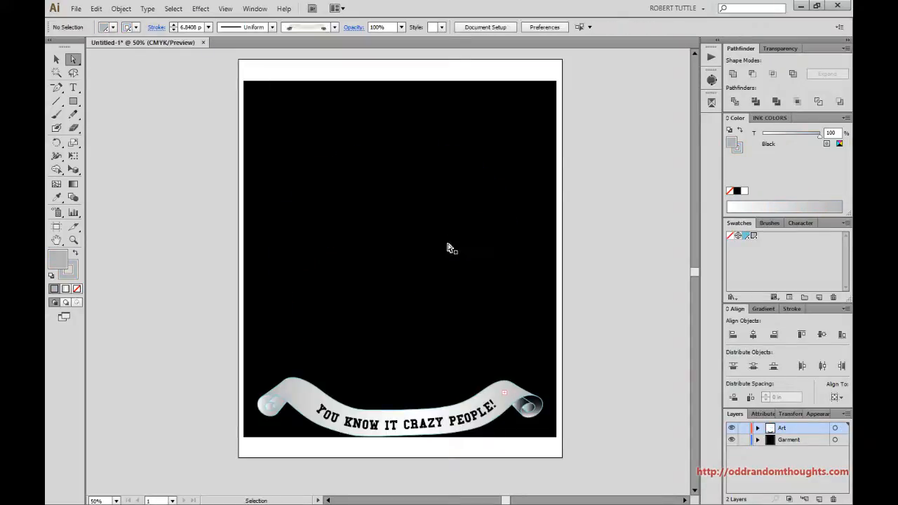
Step: Fill the banner text YOU KNOW IT CRAZY PEOPLE! with the Black spot swatch and hide it
left_click(461, 425)
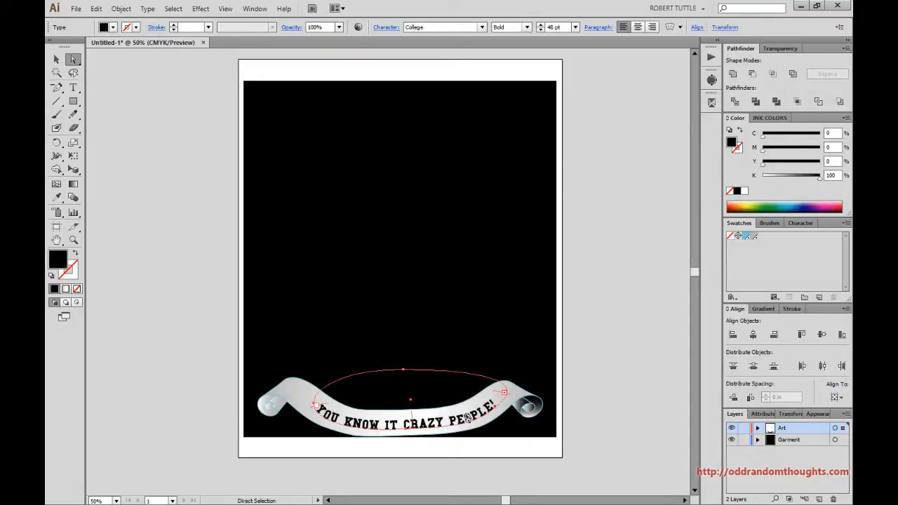
left_click(756, 236)
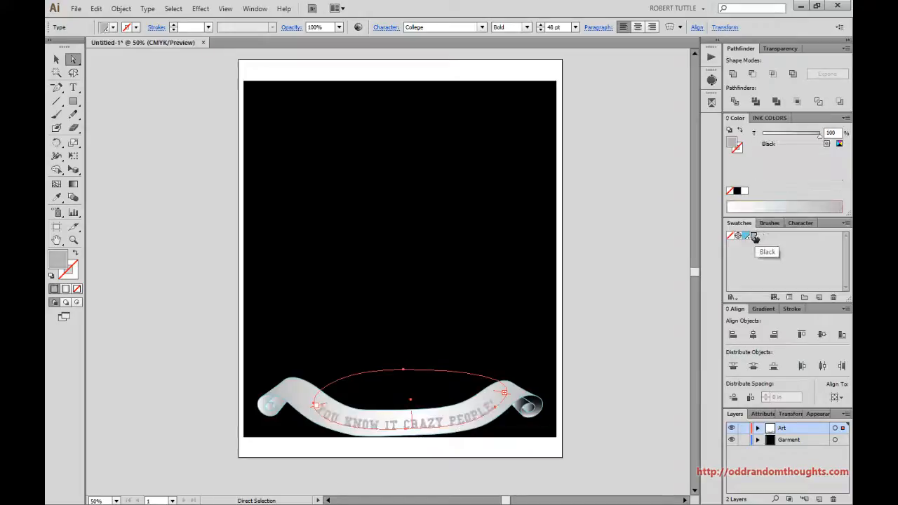
key("Delete")
Step: Fill the garment background rectangle with the Black spot swatch, remove its stroke and hide it
left_click(489, 323)
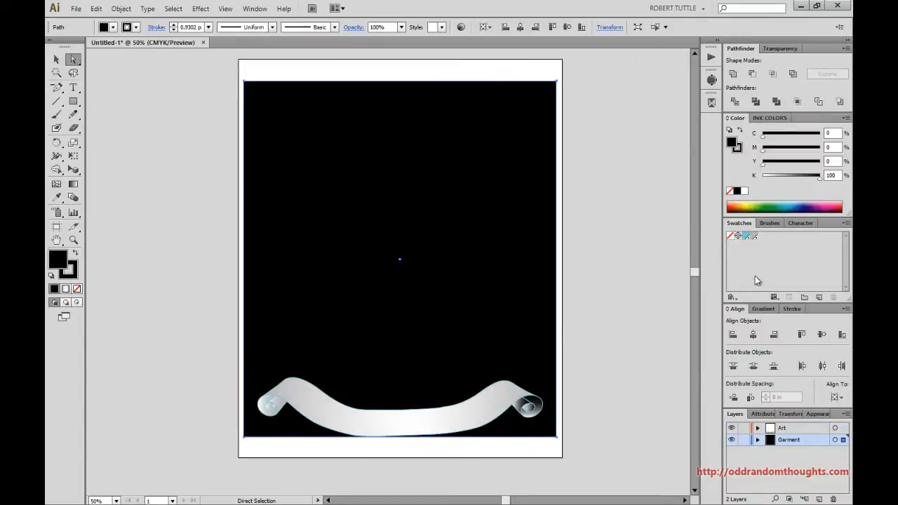
left_click(755, 237)
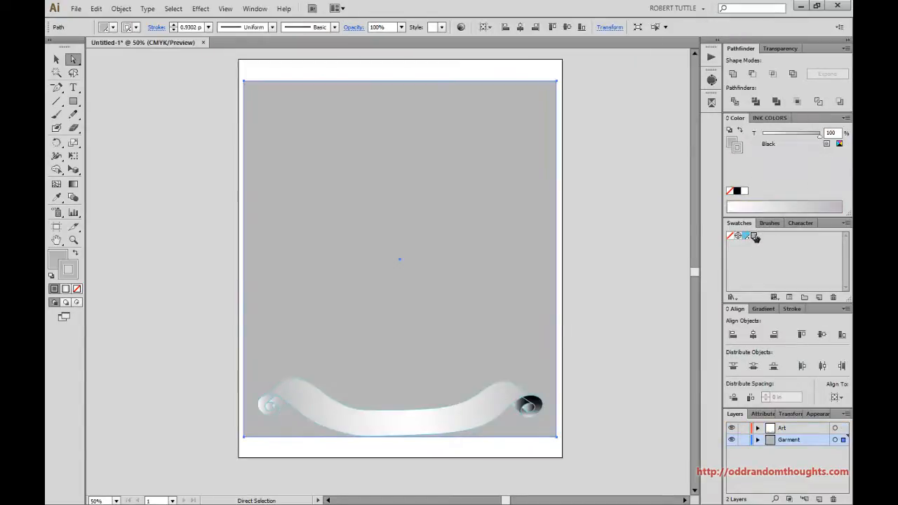
left_click(729, 236)
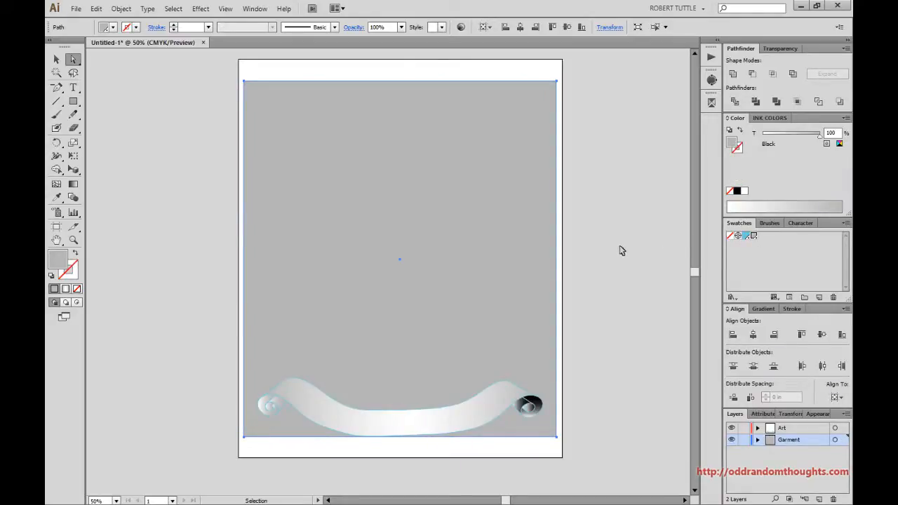
key("Delete")
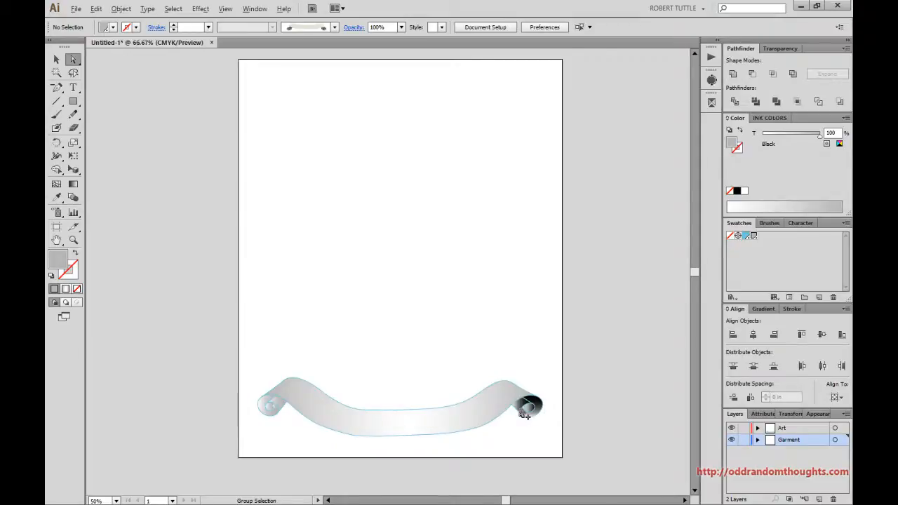
Step: Select the dark inner fold beside the banner's right-hand curl and display its gradient settings
scroll(516, 411, "up", 5)
left_click_drag(582, 414, 525, 366)
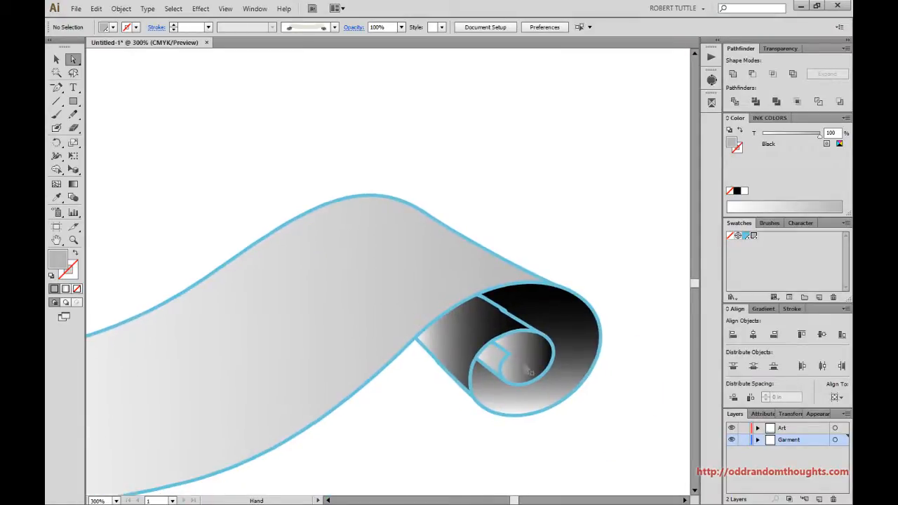
left_click(482, 328)
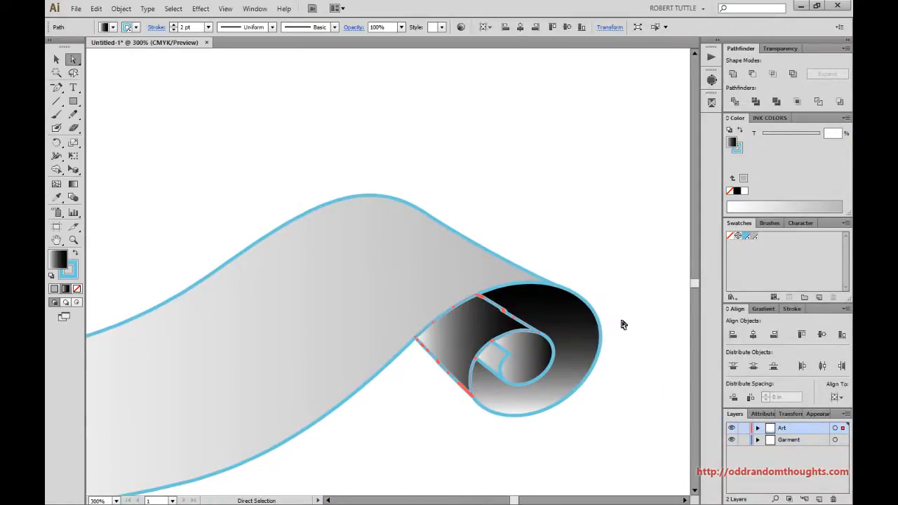
left_click(763, 313)
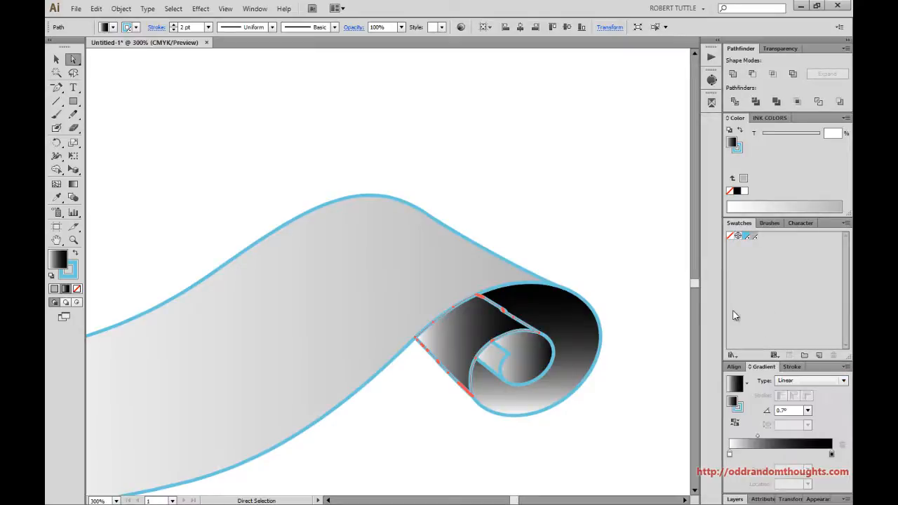
left_click(176, 13)
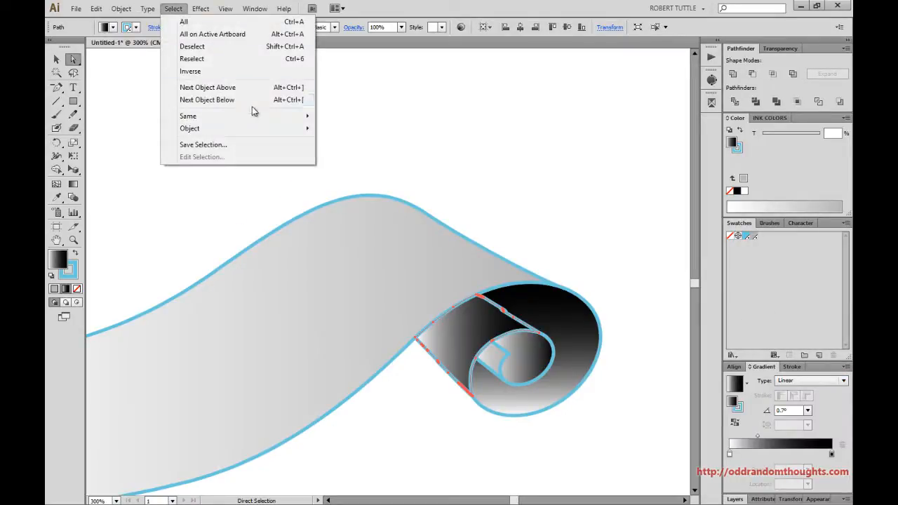
mouse_move(260, 118)
left_click(349, 167)
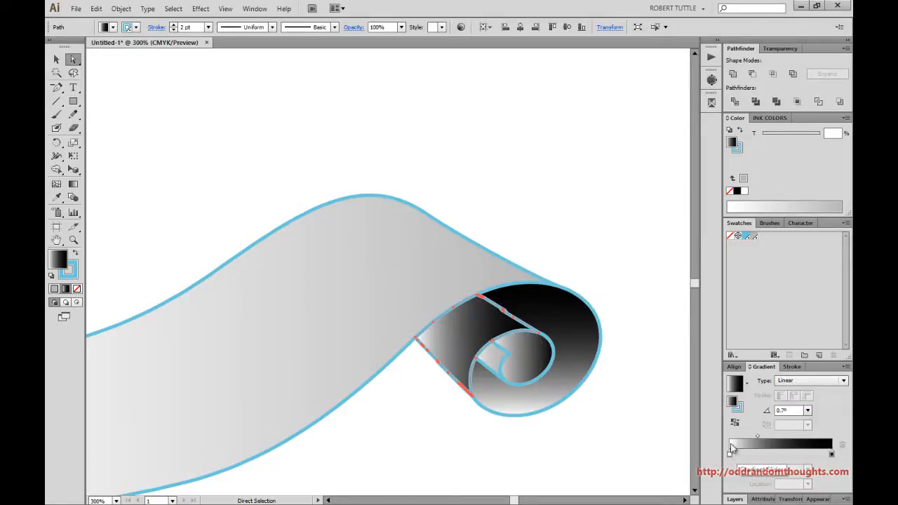
Step: Replace the inner fold's light and dark gradient stops with the White and Black spot swatches and hide the fold
left_click_drag(731, 448, 746, 241)
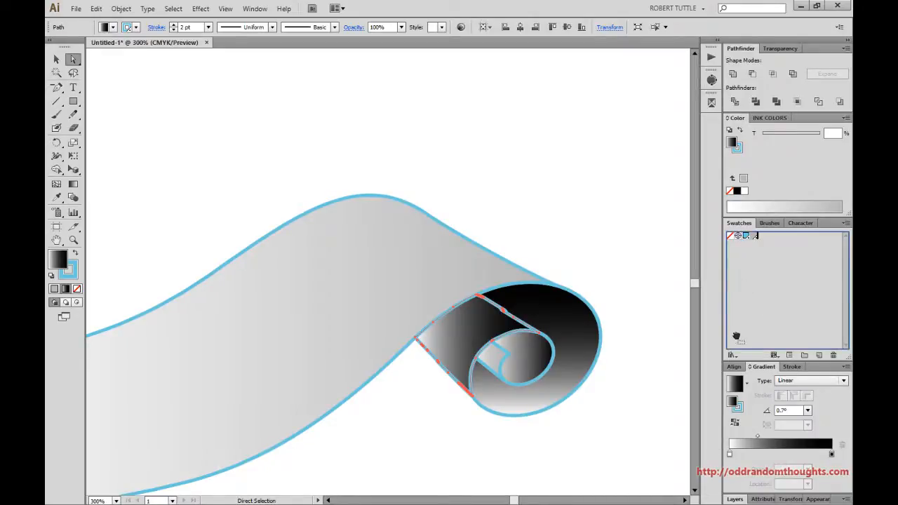
left_click(730, 456)
left_click_drag(755, 236, 831, 455)
key("ctrl+3")
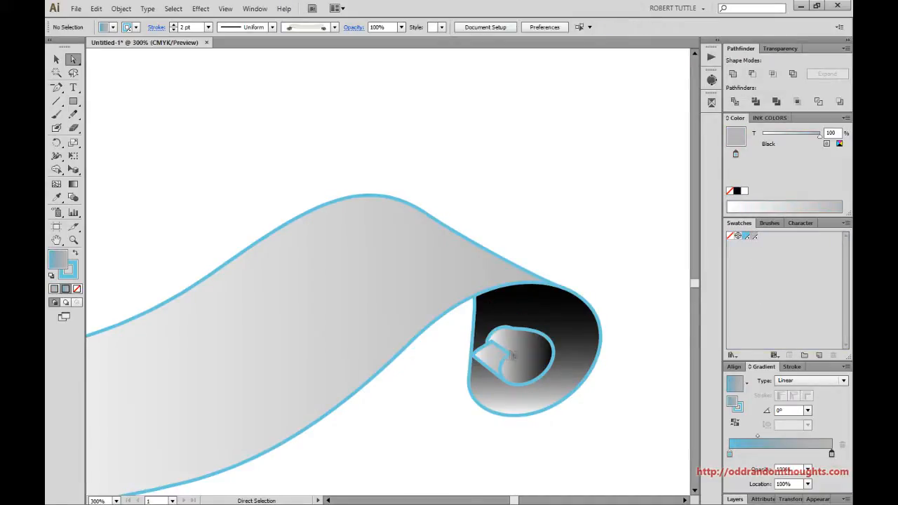
Step: Replace the gradient stops of the curl's small central roll with the White and Black spot swatches and hide it
left_click(518, 354)
left_click_drag(747, 237, 730, 455)
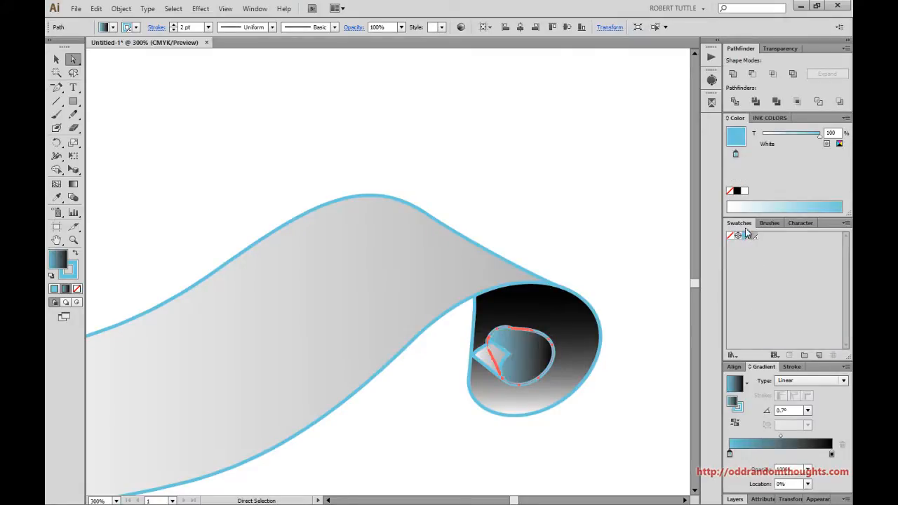
left_click_drag(753, 239, 832, 455)
key("ctrl+x")
Step: Replace the light and dark gradient stops of the banner's outer right-hand roll with the White and Black spot swatches and hide it
left_click(574, 367)
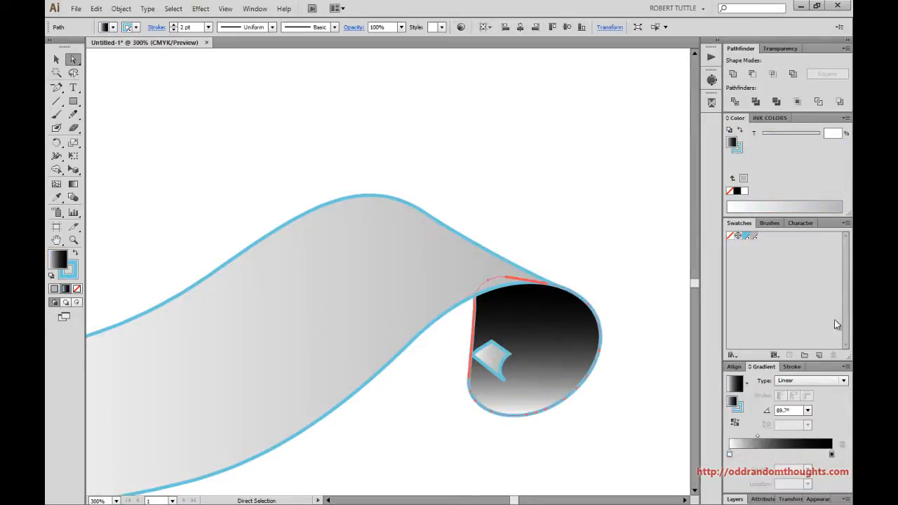
left_click_drag(747, 237, 731, 454)
left_click_drag(754, 242, 834, 457)
key("Delete")
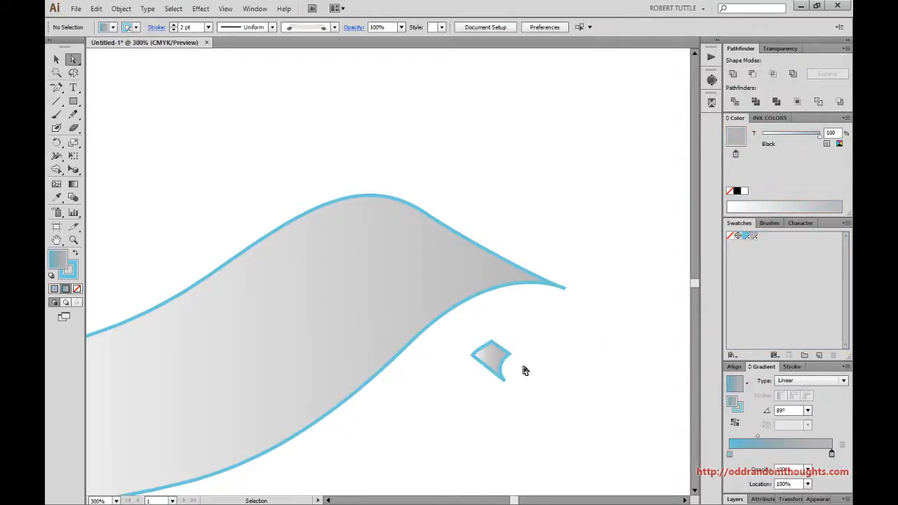
Step: Replace the light gradient stop of the small notched piece by the banner's right end with the White spot swatch and hide it
left_click(502, 366)
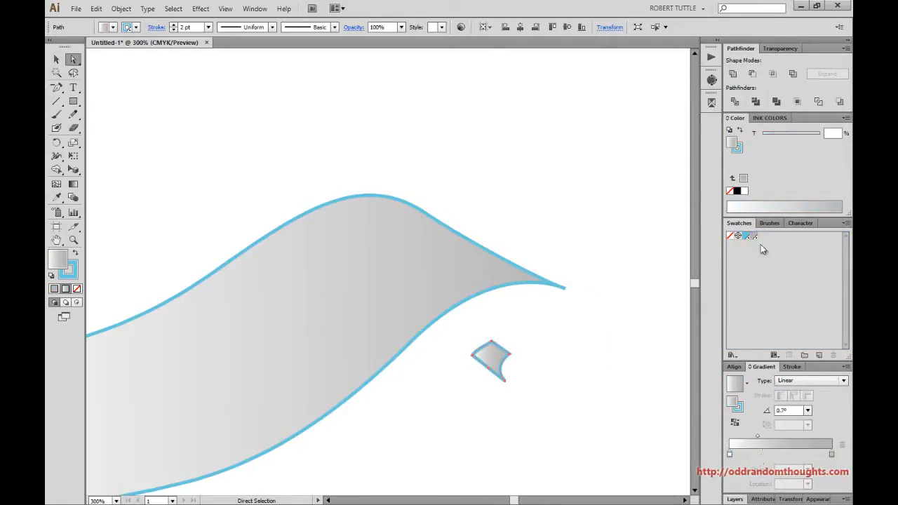
left_click_drag(747, 237, 729, 454)
key("Delete")
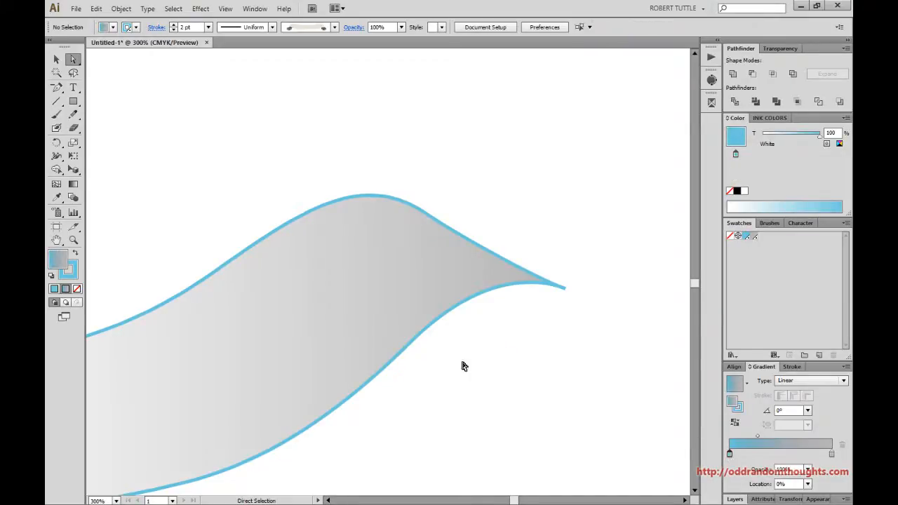
Step: Replace the middle gradient stop of the long banner ribbon with the White spot swatch and hide the ribbon
key("ctrl+minus")
key("ctrl+minus")
left_click_drag(381, 363, 499, 298)
left_click(399, 322, "alt")
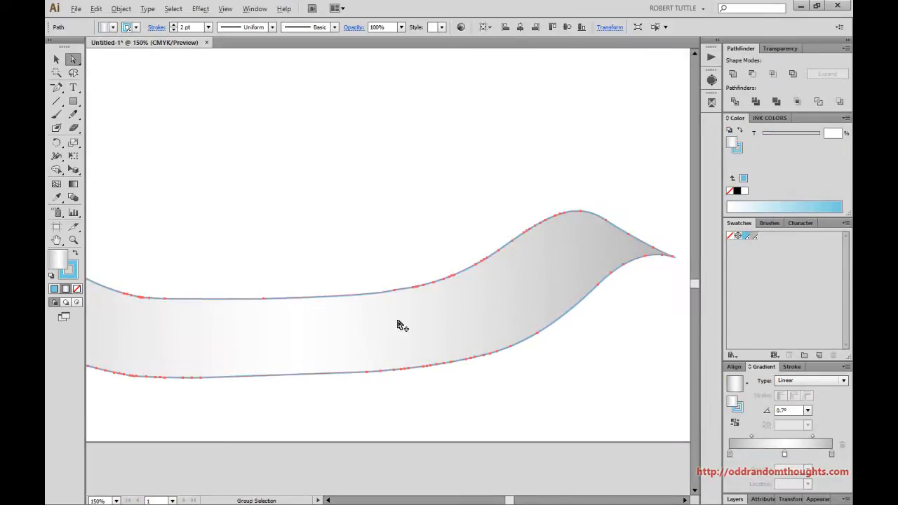
scroll(399, 321, "down", 2)
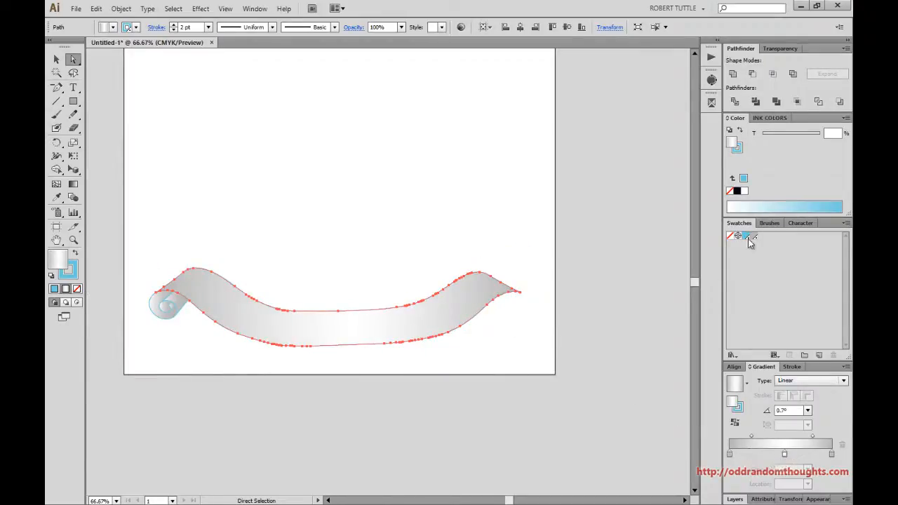
left_click_drag(750, 238, 786, 457)
key("ctrl+3")
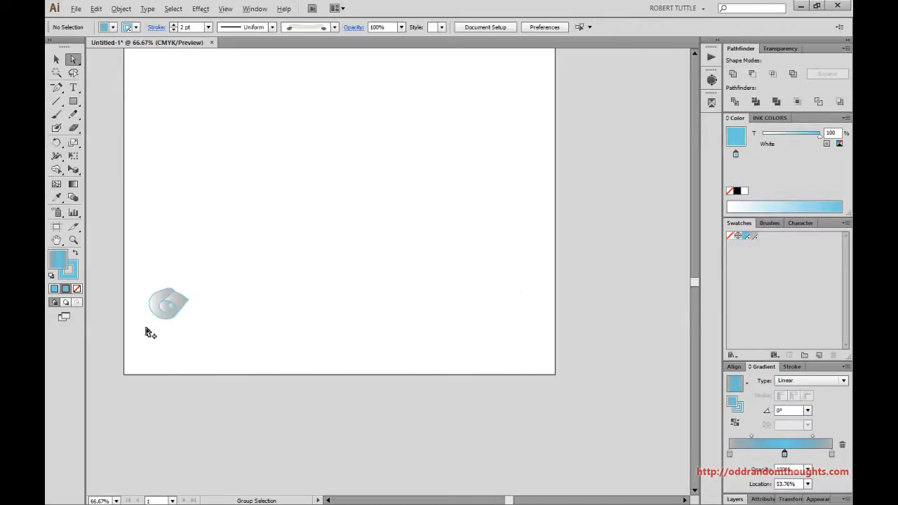
Step: Replace the light gradient stop of the pointed fold on the left-hand curl with the White spot swatch and hide the fold
scroll(143, 324, "up", 4)
scroll(152, 323, "up", 1)
left_click_drag(249, 324, 249, 423)
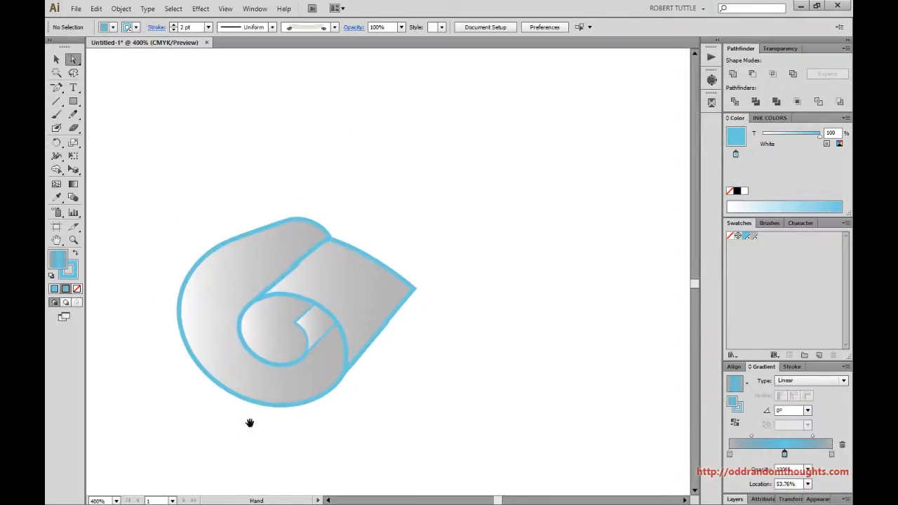
left_click(360, 296)
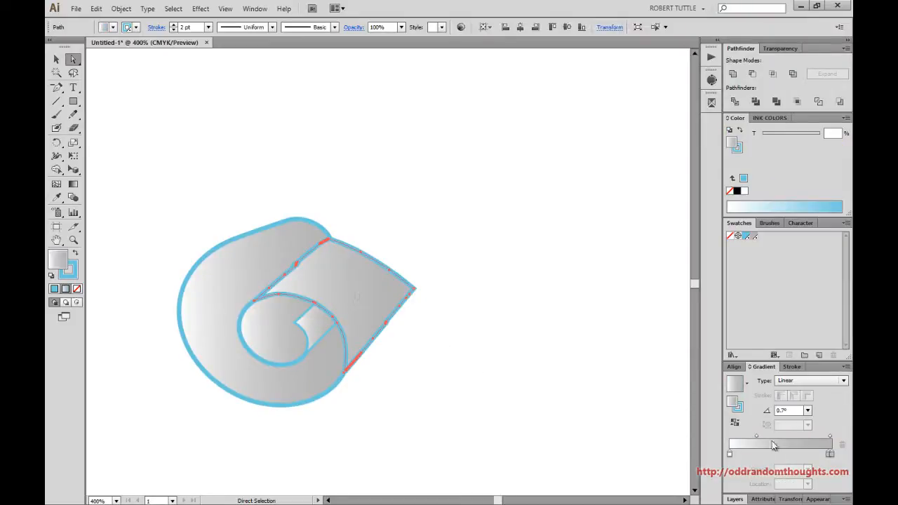
left_click_drag(747, 237, 731, 455)
key("Delete")
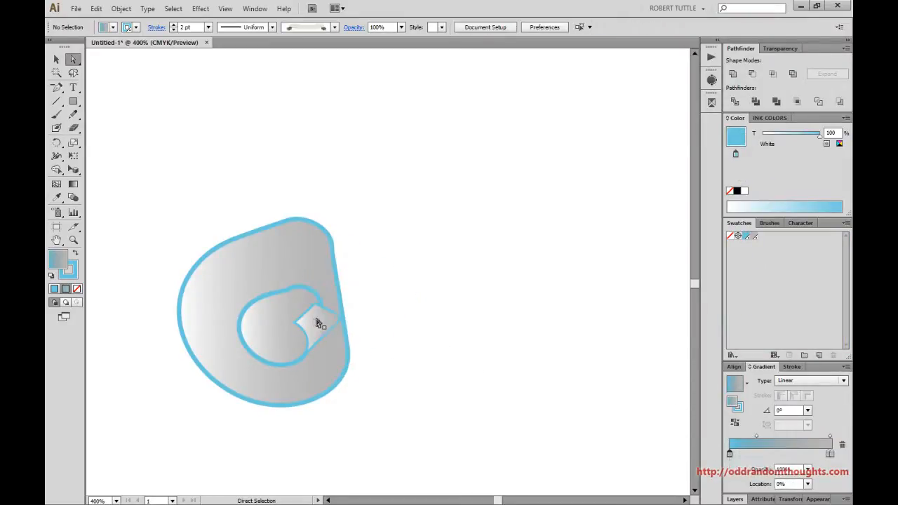
Step: Replace the light gradient stop of the left curl's small notched piece with the White spot swatch and hide it
left_click(317, 319)
key("ctrl")
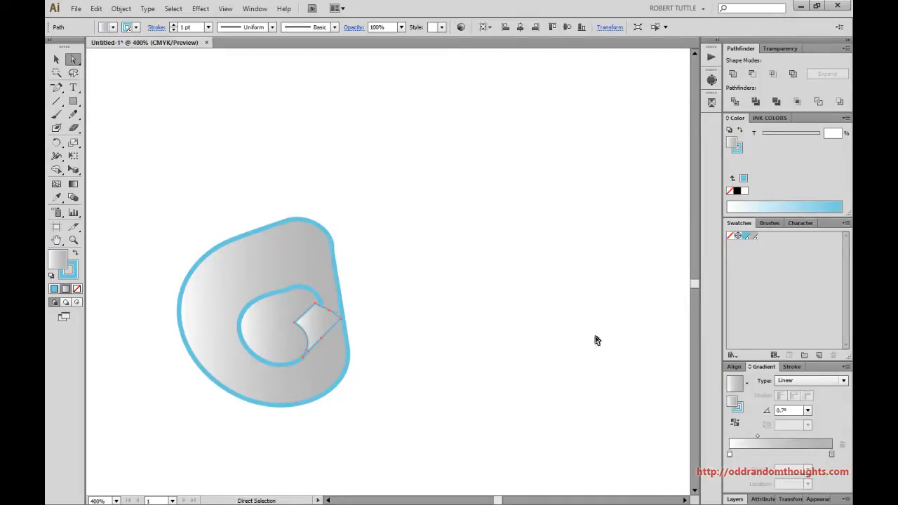
left_click_drag(747, 237, 730, 455)
key("Delete")
Step: Replace the light gradient stops of the left curl's inner roll and outer roll with the White spot swatch and hide both shapes
left_click(264, 325)
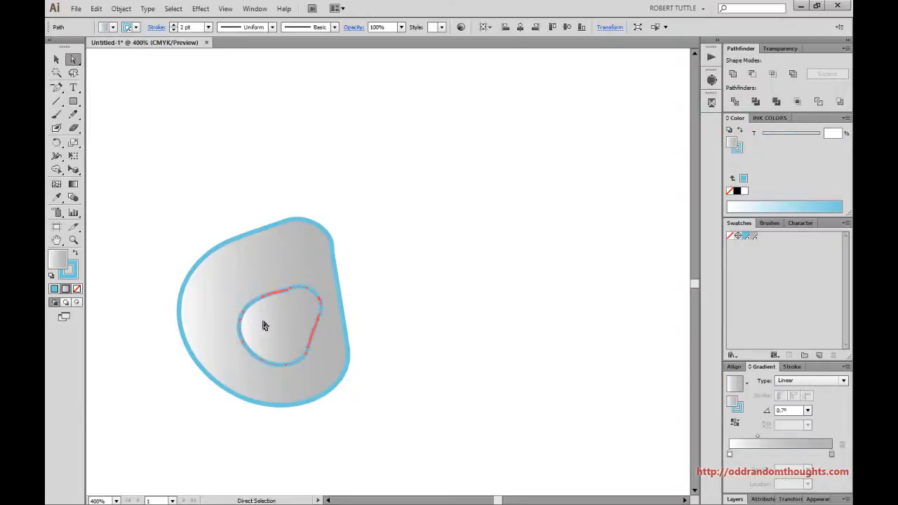
left_click(746, 237)
left_click_drag(730, 456, 730, 455)
key("Delete")
left_click(306, 342)
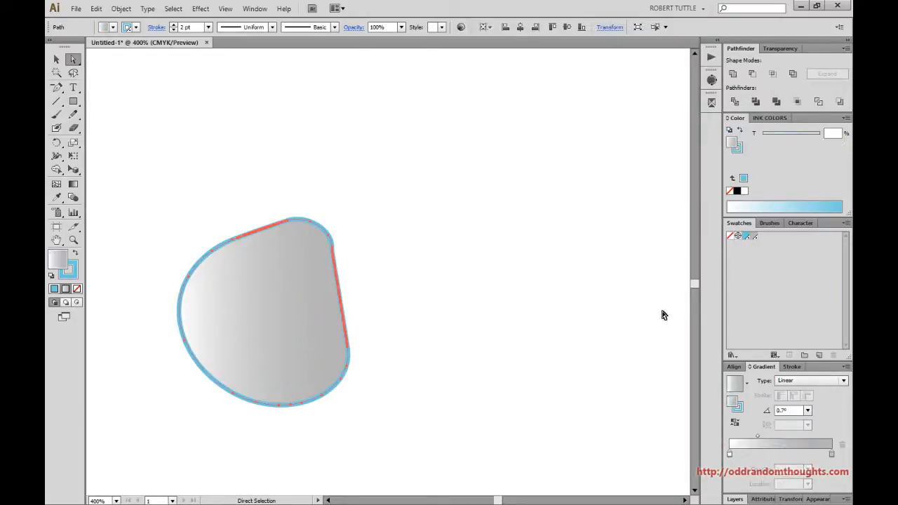
left_click_drag(746, 236, 728, 454)
key("Delete")
Step: Replace the middle gradient stop of the tiny leftover path near the left curl with the White spot swatch and hide it
scroll(456, 365, "down", 2)
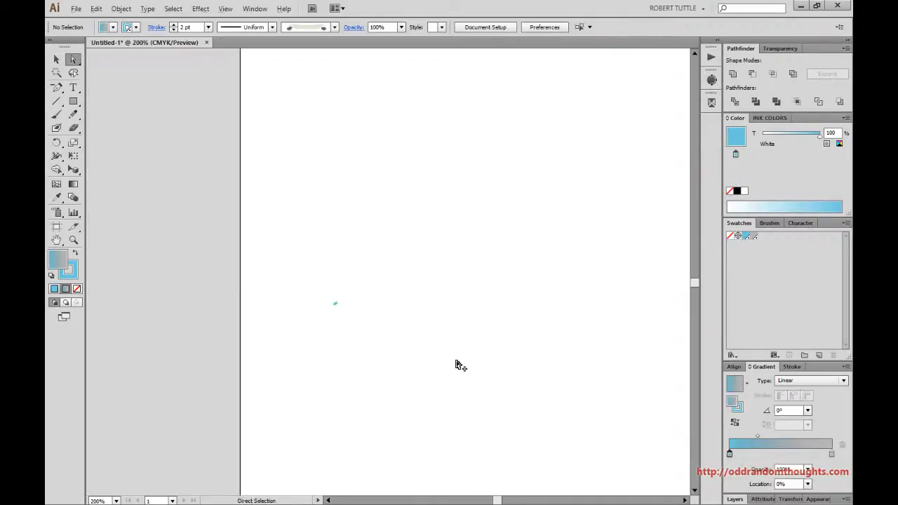
scroll(306, 325, "up", 3)
scroll(306, 330, "up", 2)
left_click(489, 168)
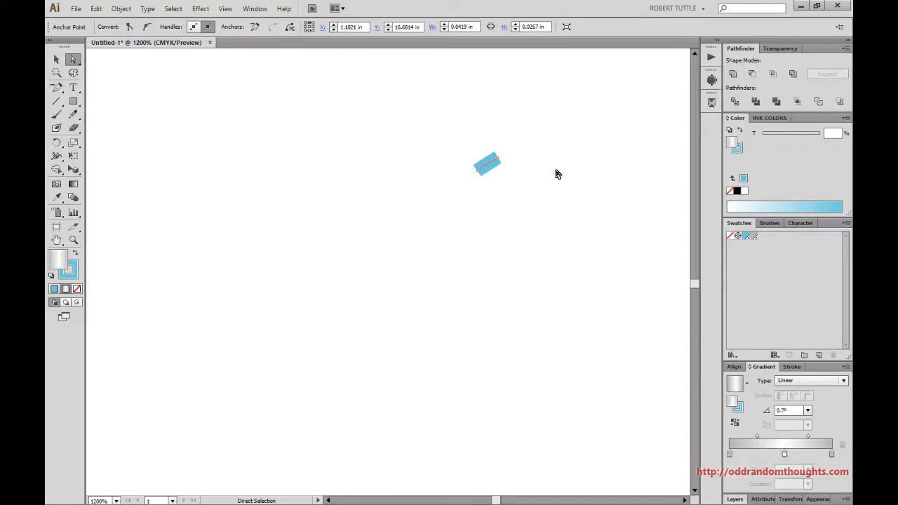
left_click_drag(560, 173, 511, 228)
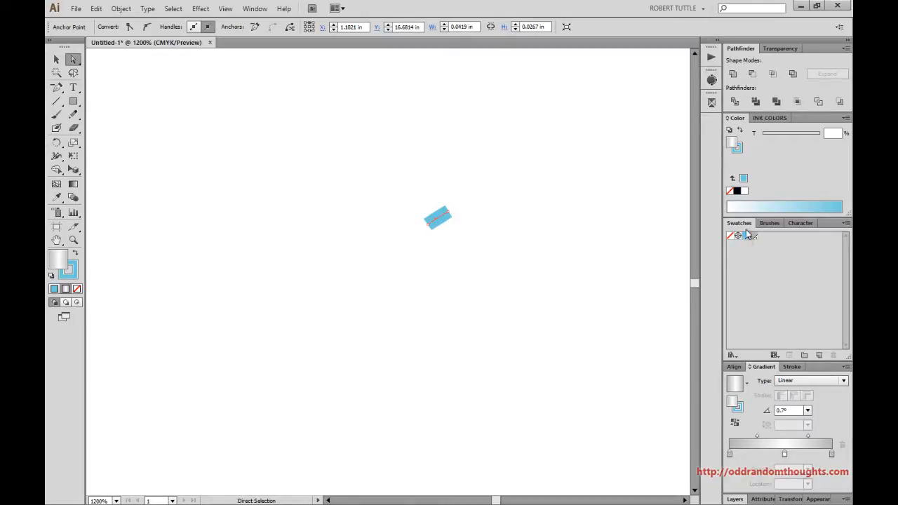
left_click_drag(750, 236, 749, 261)
left_click_drag(784, 456, 784, 455)
scroll(469, 301, "down", 1)
key("ctrl+x")
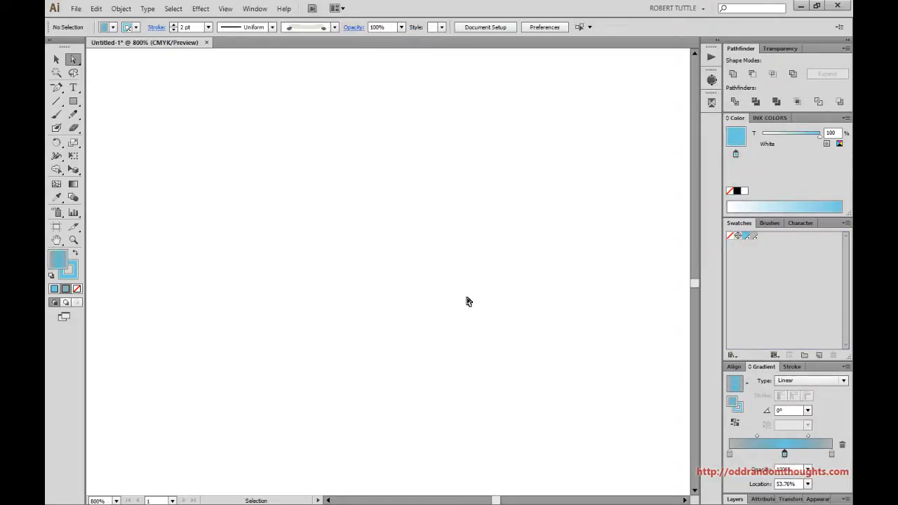
Step: Find the remaining tiny path near the banner's right end, replace its middle gradient stop with the White spot swatch and hide it
scroll(469, 301, "down", 3)
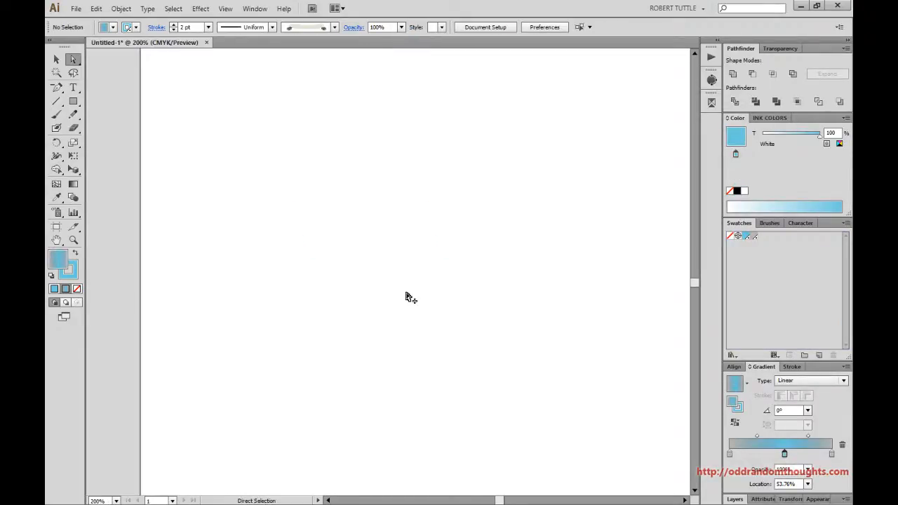
scroll(410, 298, "down", 3)
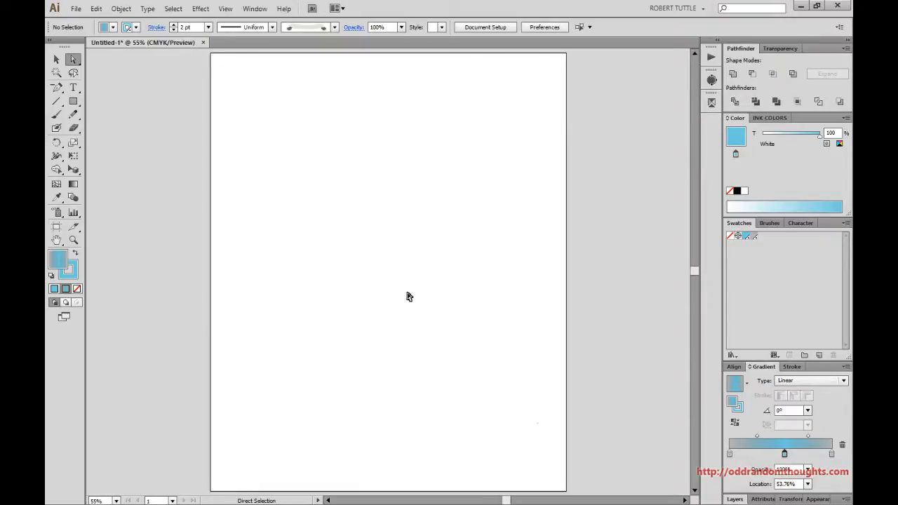
key("ctrl+a")
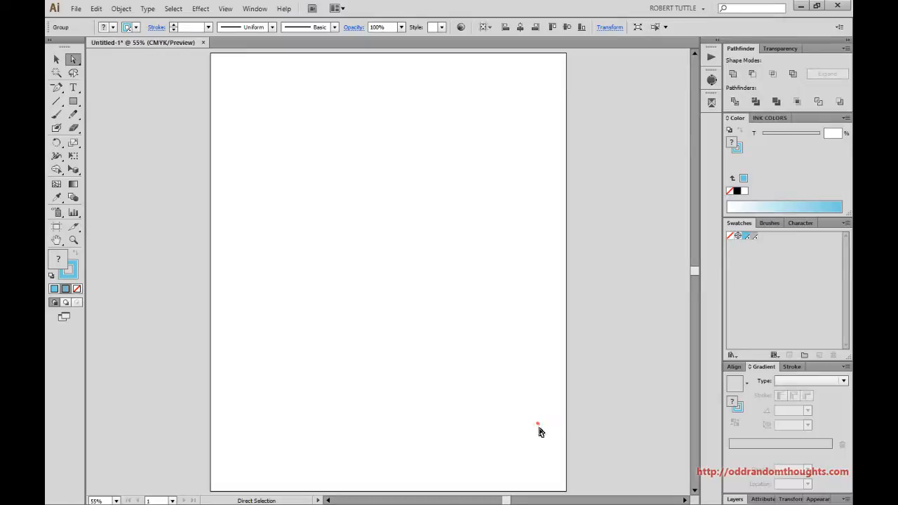
scroll(541, 446, "up", 9)
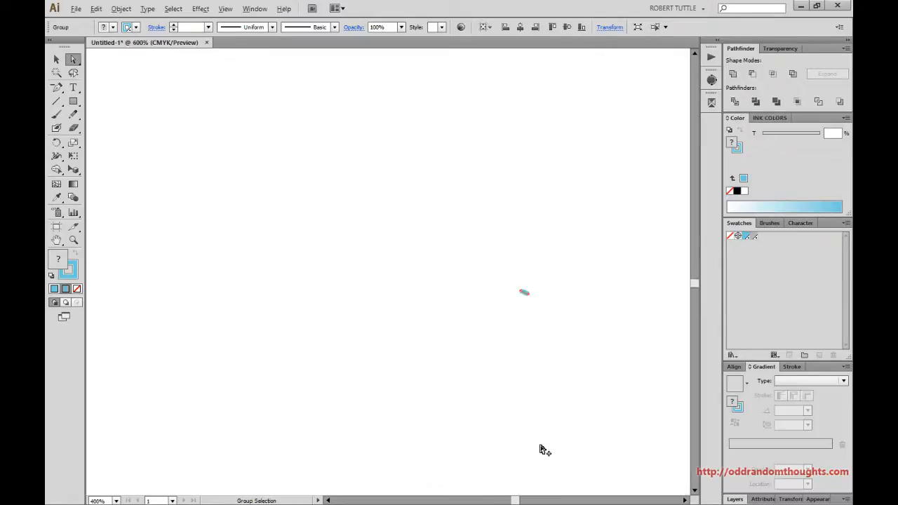
left_click_drag(522, 123, 524, 375)
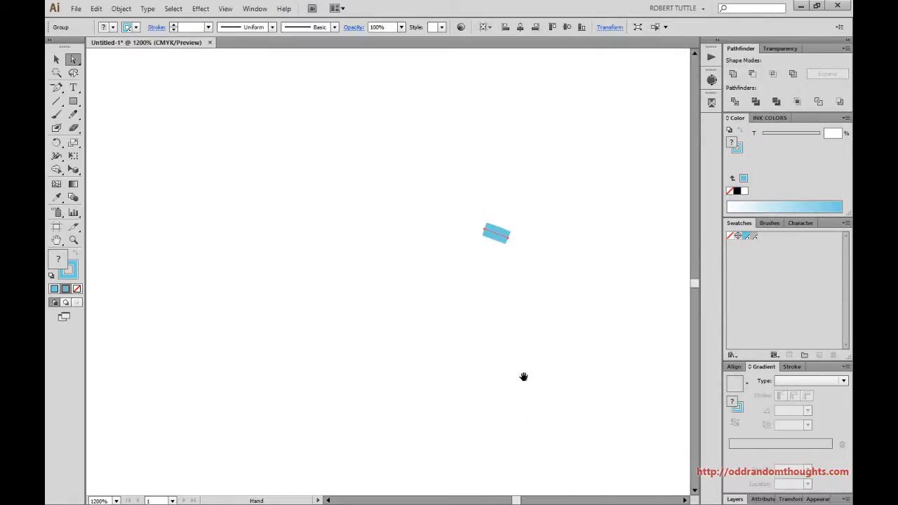
left_click(528, 275)
left_click(495, 237)
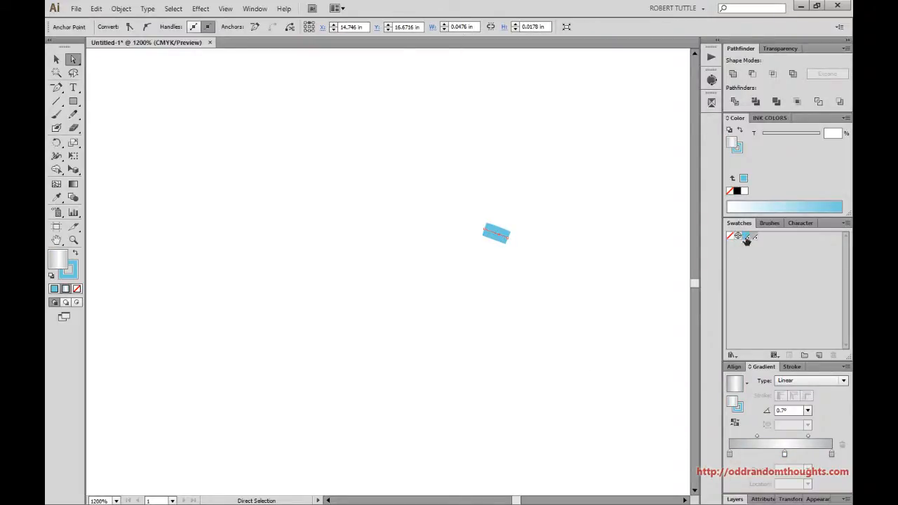
left_click_drag(747, 240, 747, 238)
left_click_drag(785, 455, 785, 455)
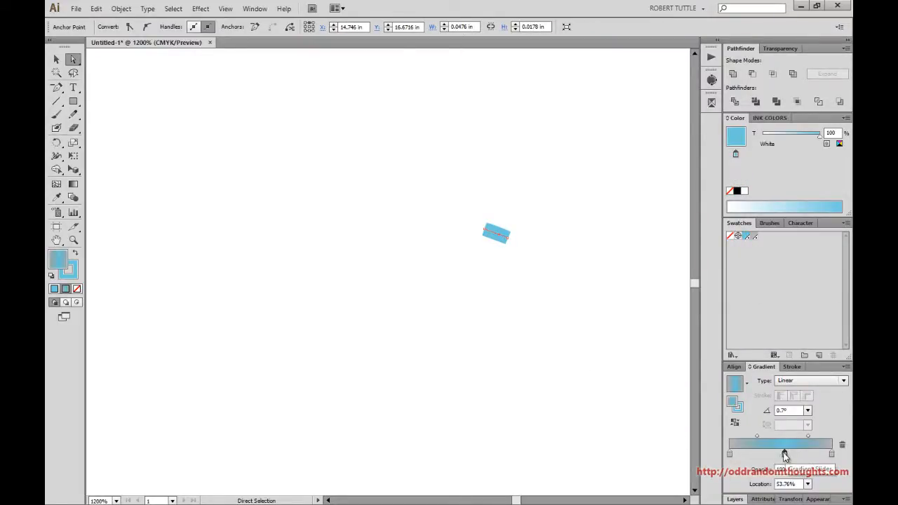
key("ctrl+x")
key("ctrl+0")
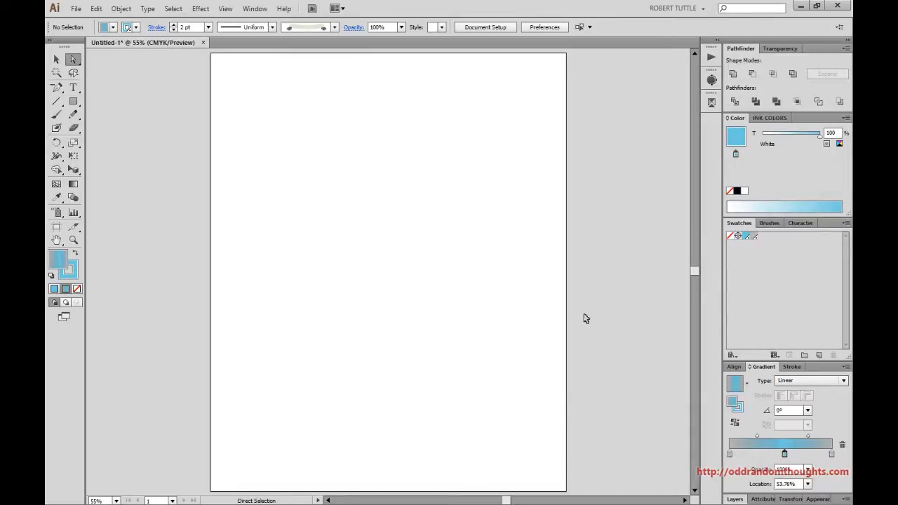
Step: Show all of the hidden artwork again and deselect it
key("ctrl+v")
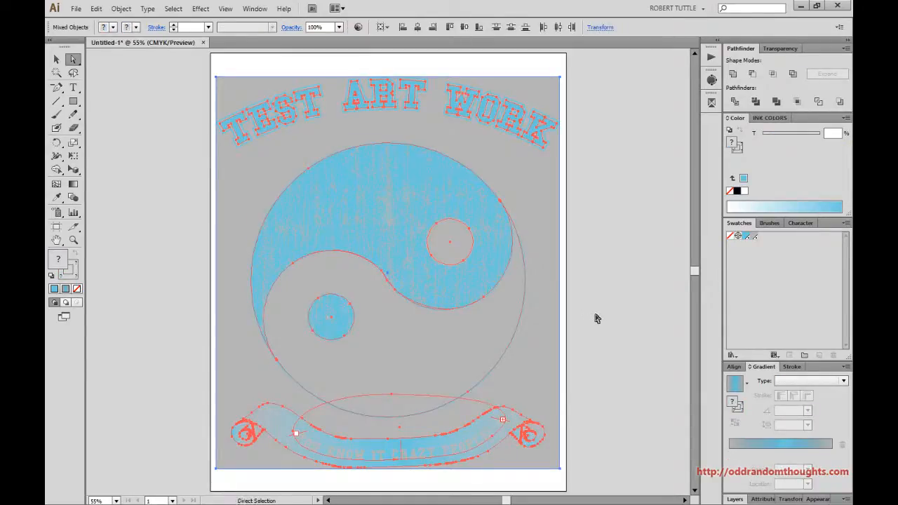
key("v")
left_click(605, 313)
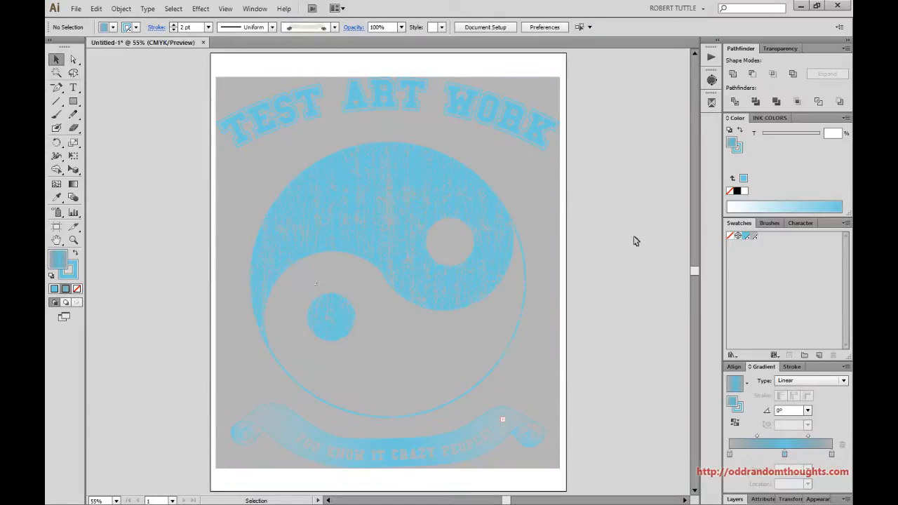
Step: Define the Black spot swatch as C 0, M 0, Y 0, K 100
left_click(754, 237)
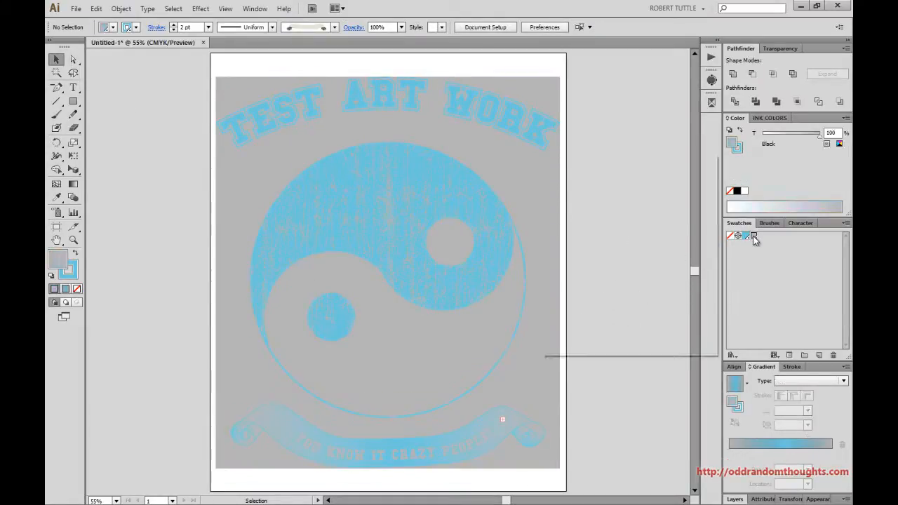
double_click(754, 236)
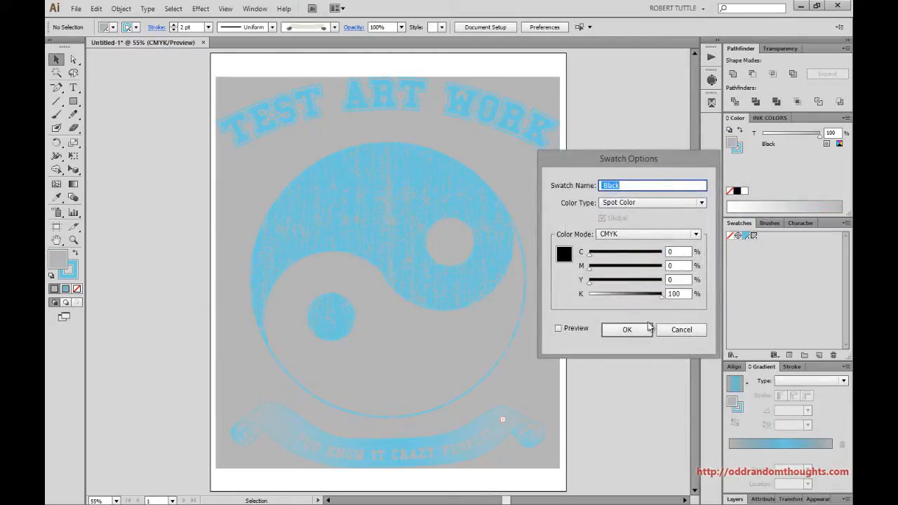
left_click(645, 329)
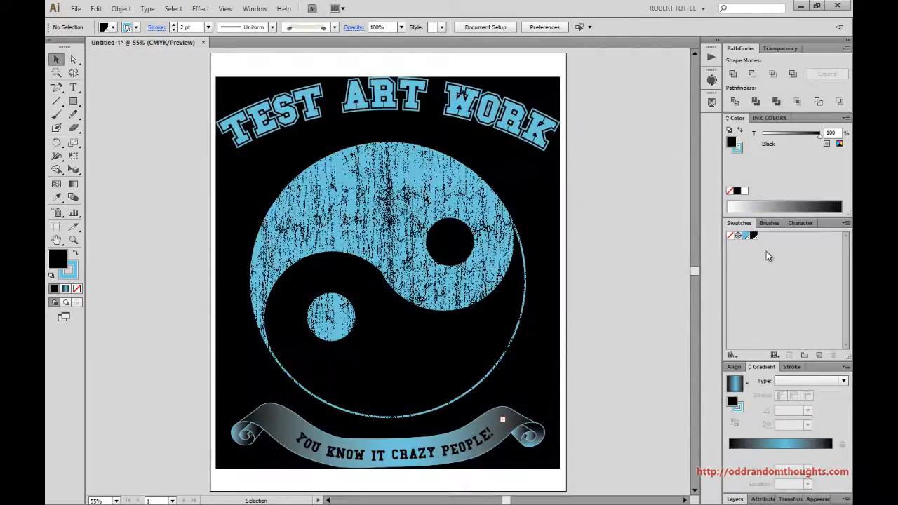
Step: Set the White spot swatch's cyan value to 100%
double_click(747, 237)
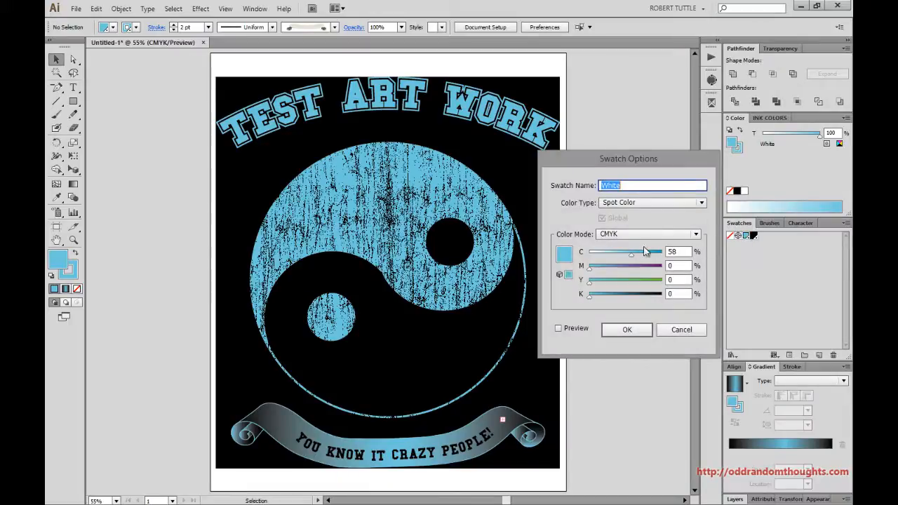
left_click_drag(633, 258, 675, 257)
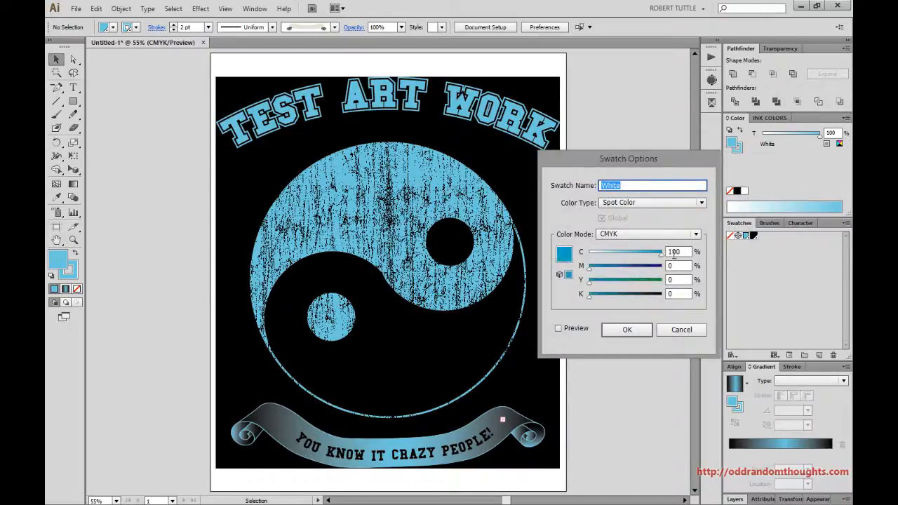
left_click(626, 331)
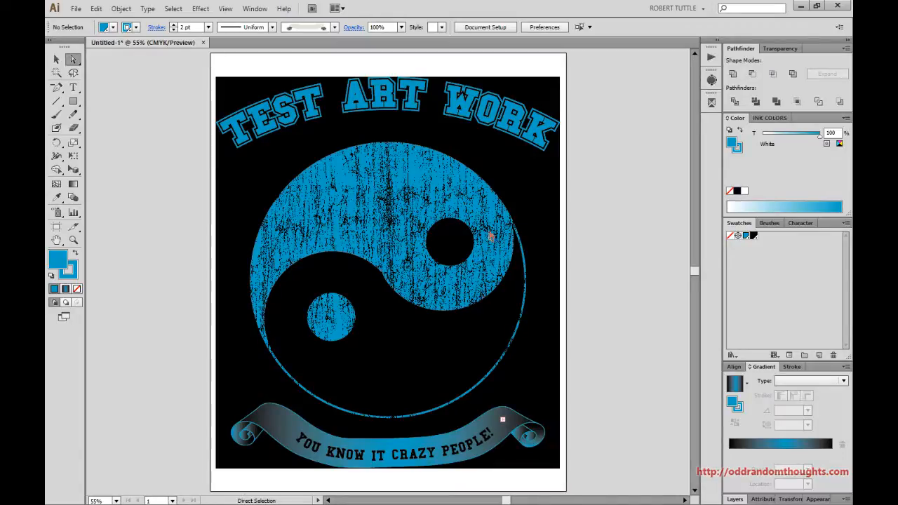
Step: Cut the black background rectangle and paste it back behind the rest of the artwork
left_click(492, 234)
left_click(567, 253)
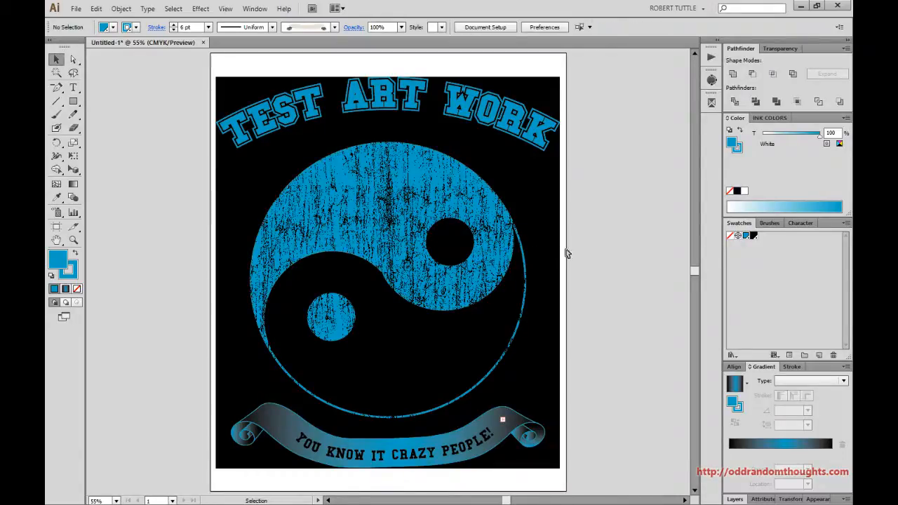
left_click(496, 253)
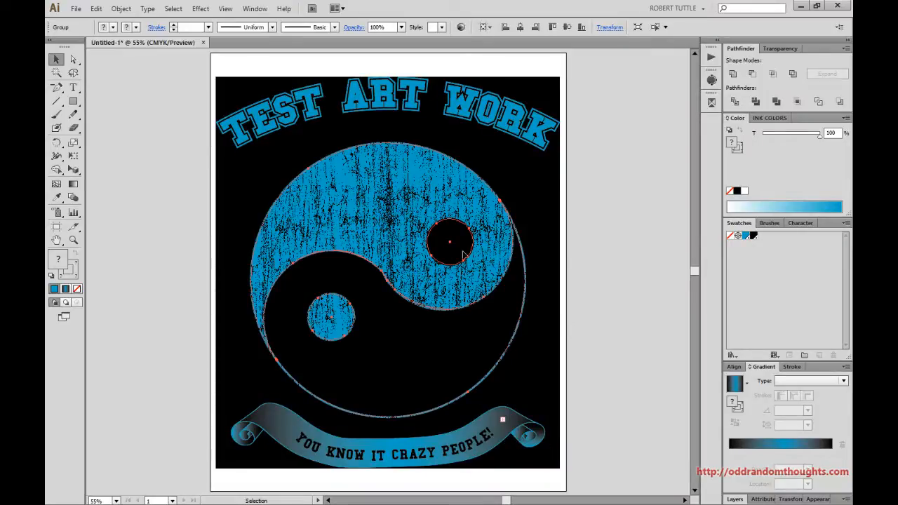
left_click(625, 267)
left_click(514, 272)
left_click(602, 219)
left_click(546, 211)
key("ctrl+x")
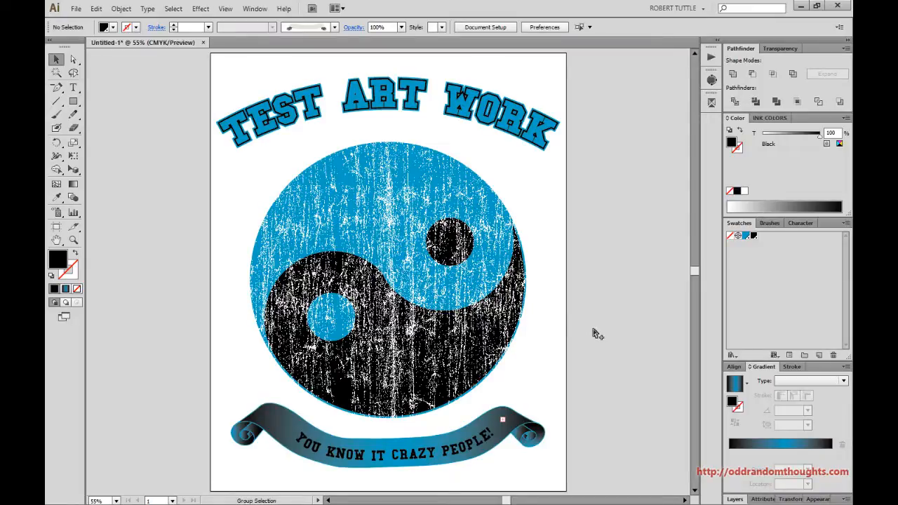
key("ctrl+b")
left_click(620, 282)
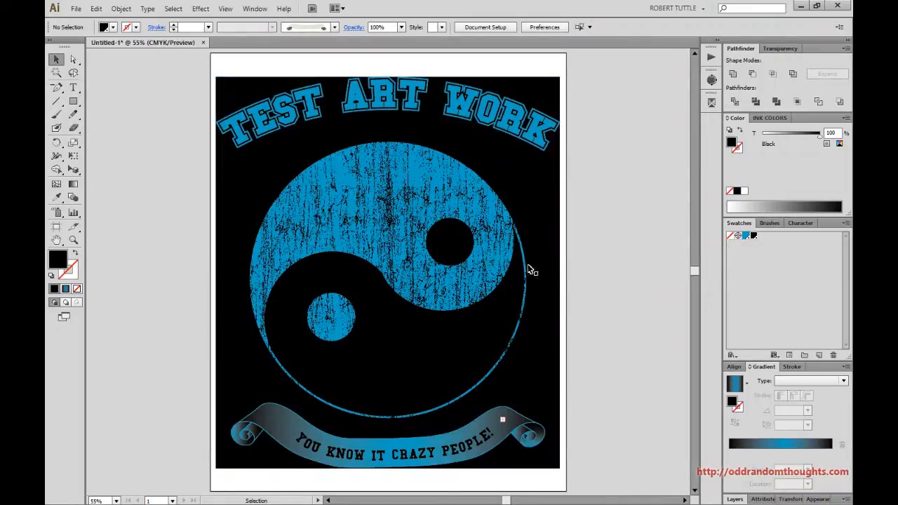
Step: Try moving the yin-yang group sideways over the black background, and undo the move
left_click(531, 271)
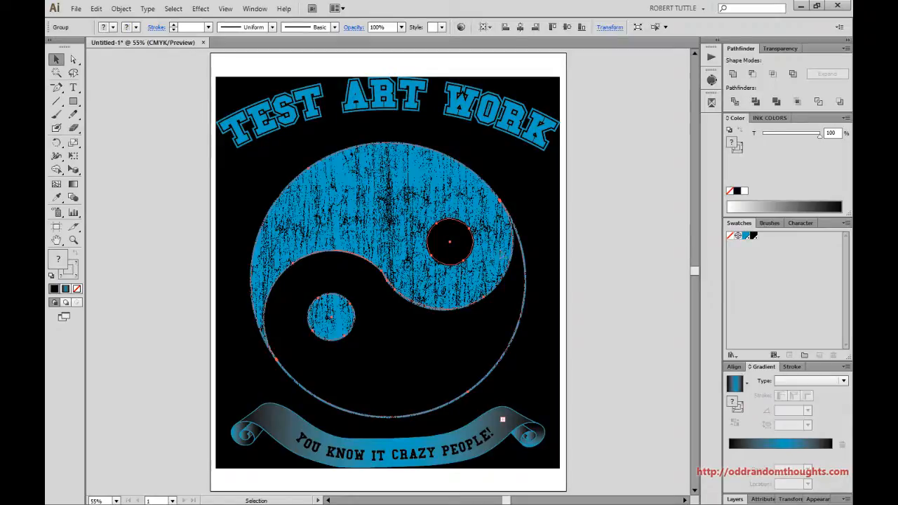
left_click_drag(481, 272, 532, 273)
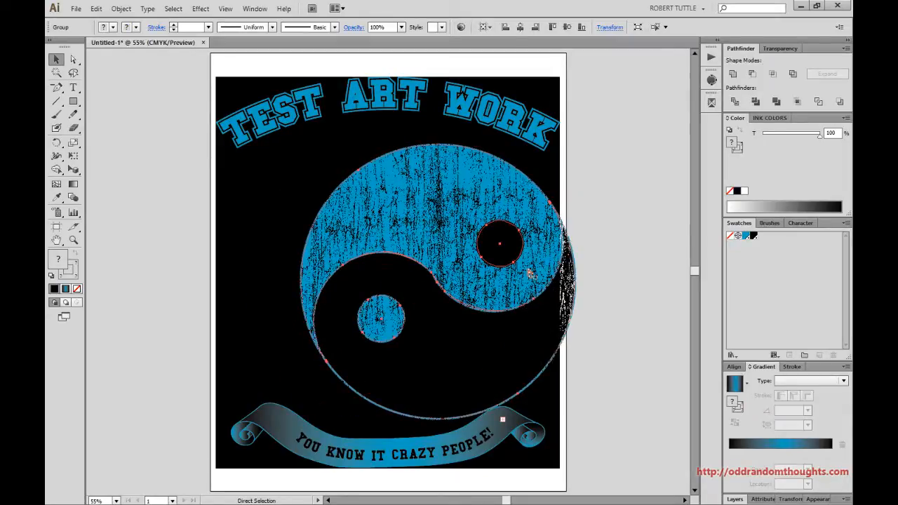
key("ctrl+z")
left_click(635, 262)
Step: Select the yin-yang group and release its opacity mask, separating the distress texture from it
key("a")
left_click(484, 253)
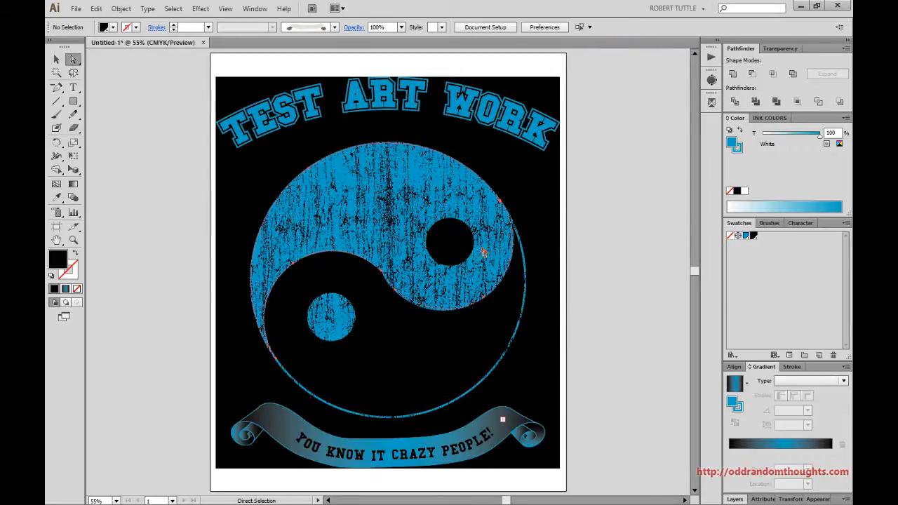
key("v")
left_click(603, 282)
left_click(505, 263)
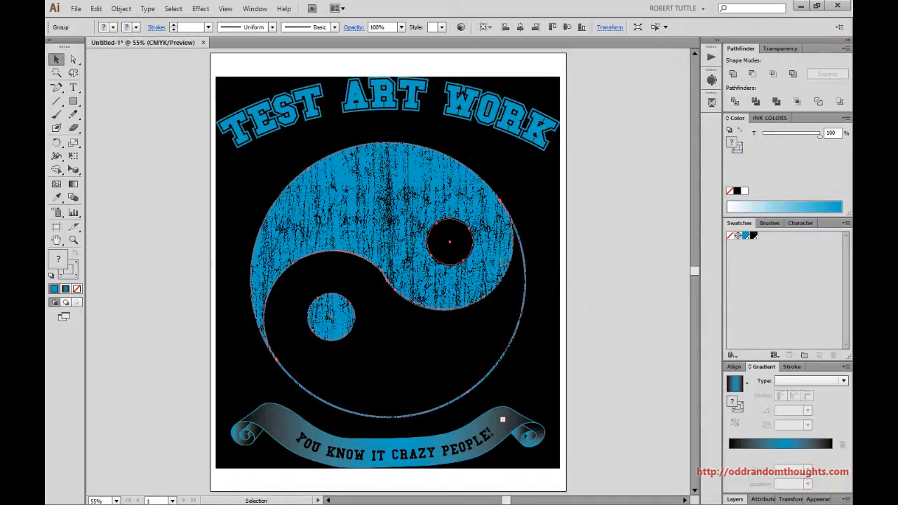
left_click(818, 499)
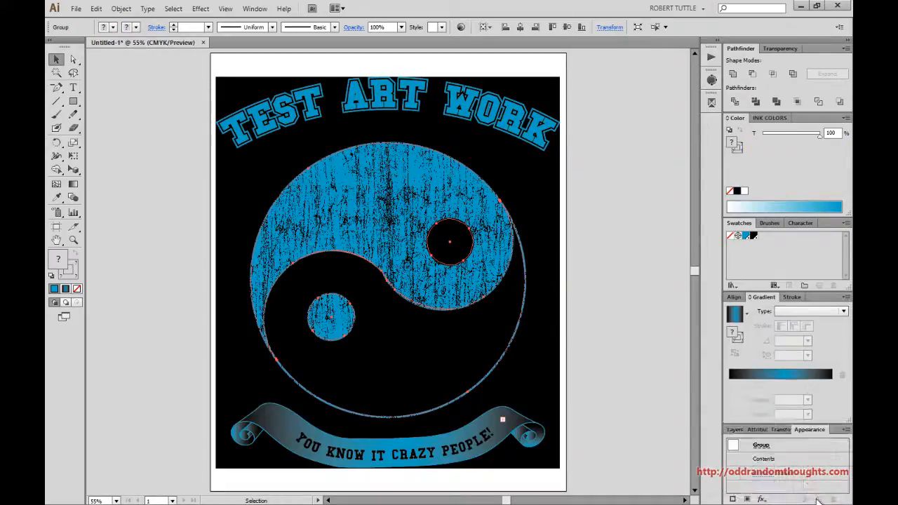
left_click(758, 475)
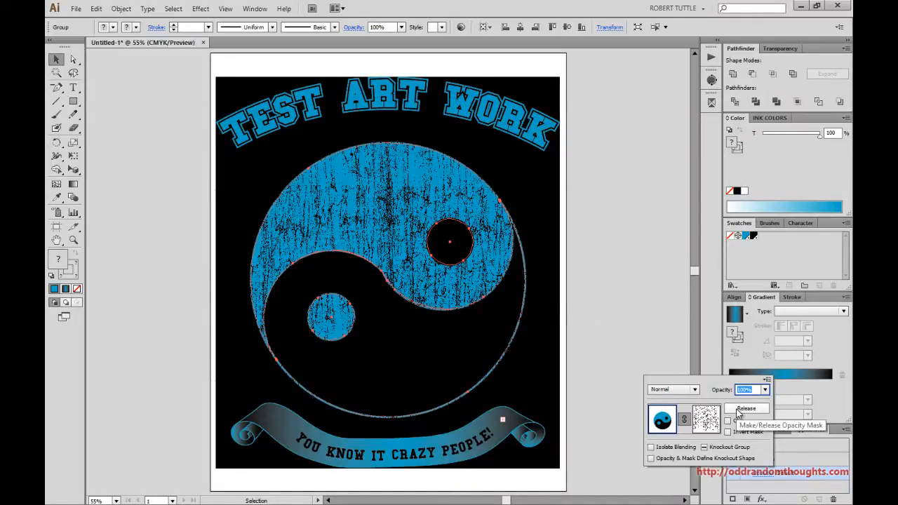
left_click(591, 335)
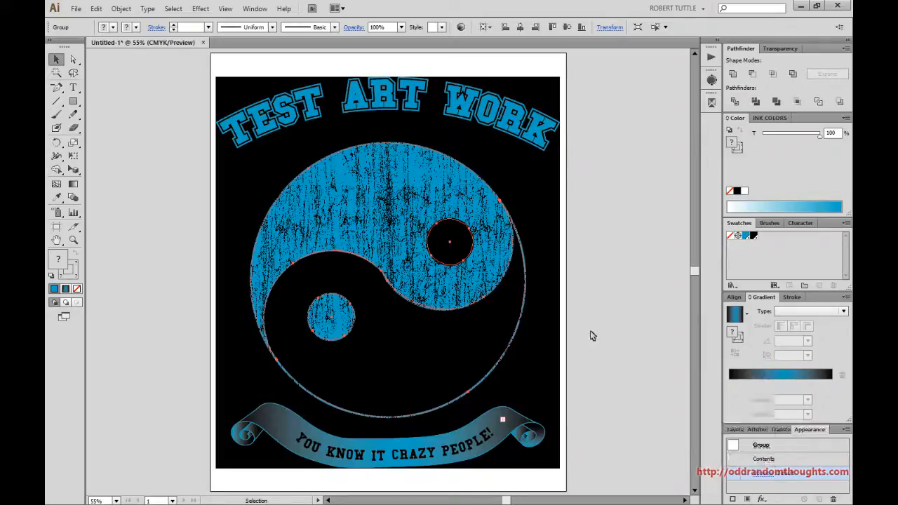
key("ctrl")
key("ctrl+a")
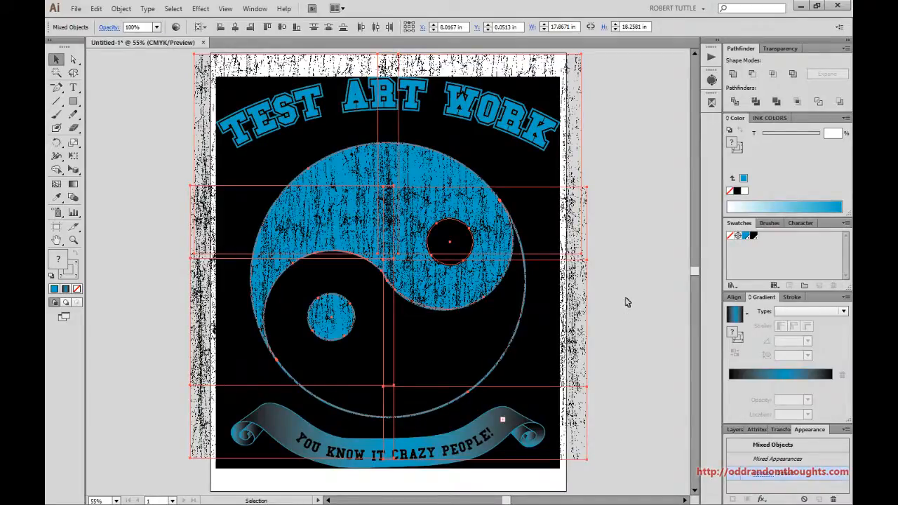
key("ctrl+shift+a")
key("ctrl+minus")
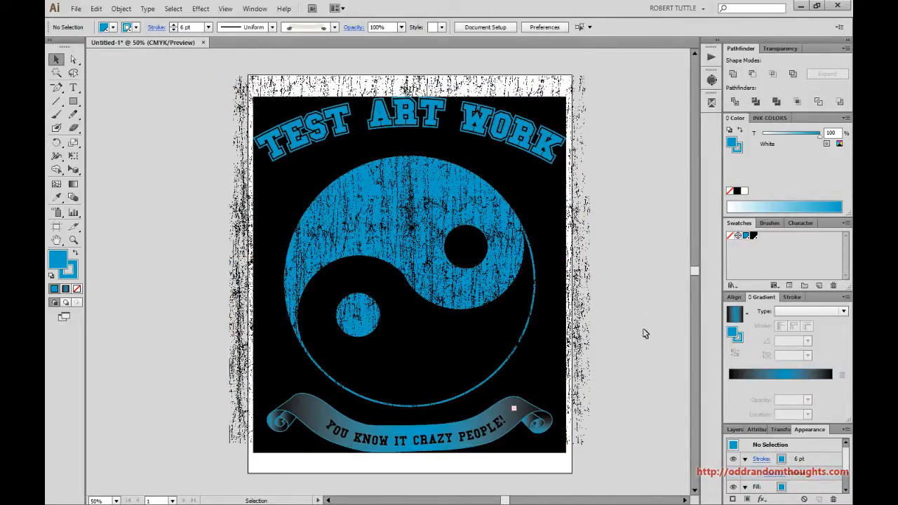
Step: Assign the Black spot swatch to the group of distress texture images and deselect it
left_click(576, 305)
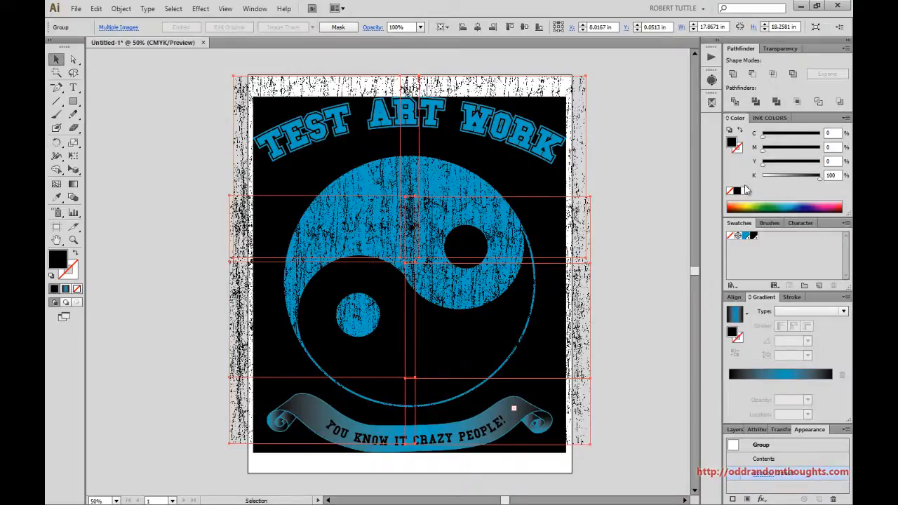
left_click(753, 236)
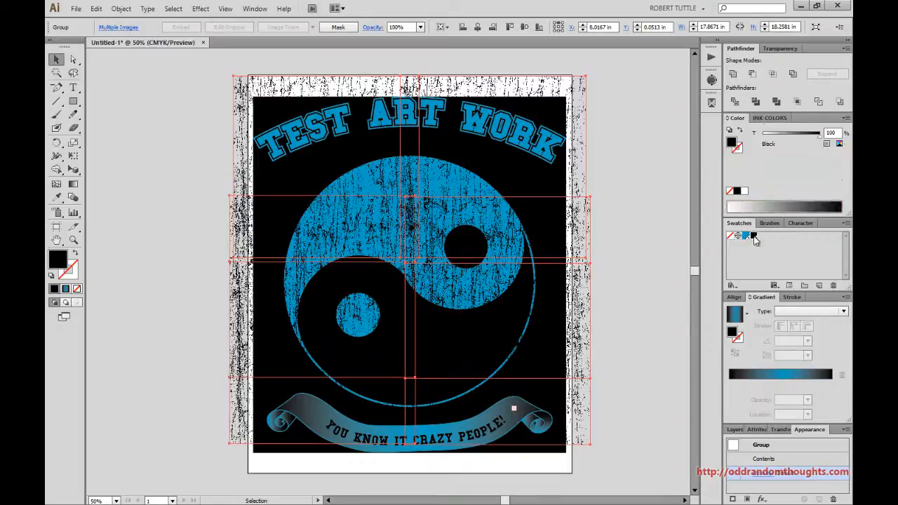
left_click(653, 267)
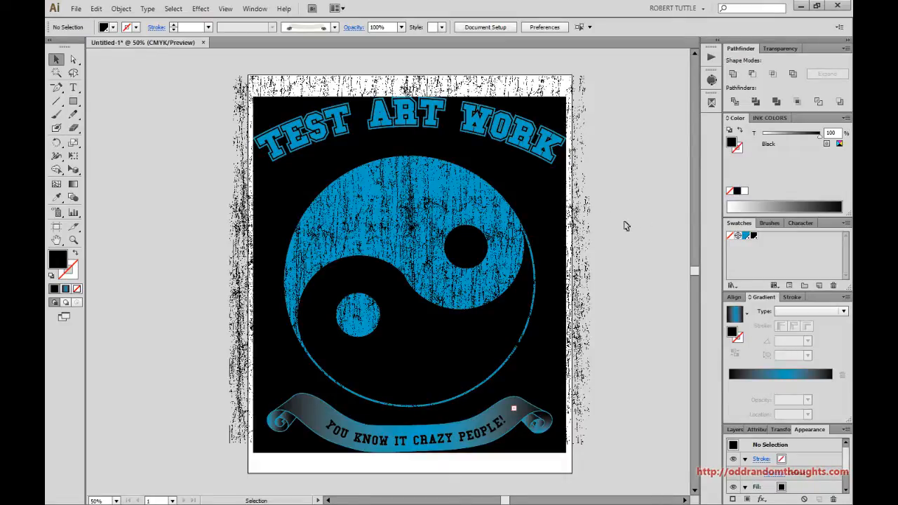
Step: Convert the text in the whole artwork to outlines and cut all of the artwork from the document
key("ctrl+minus")
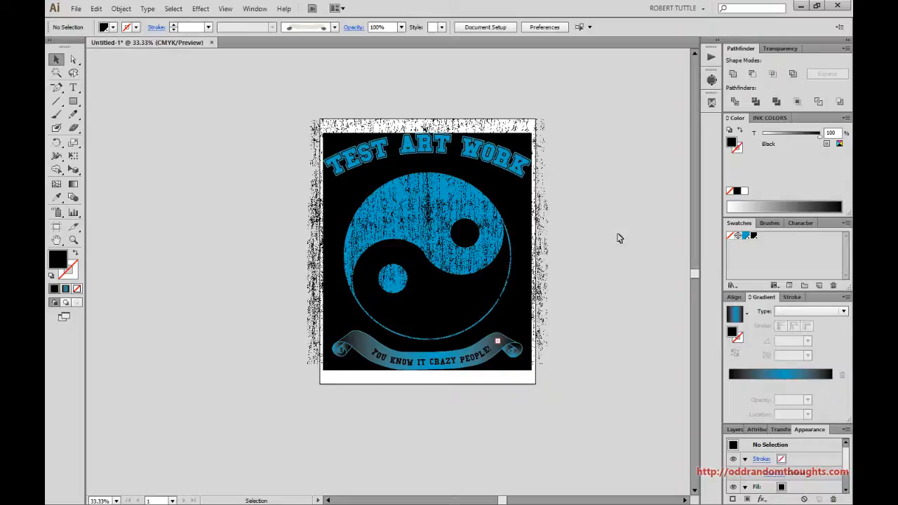
left_click_drag(236, 78, 655, 475)
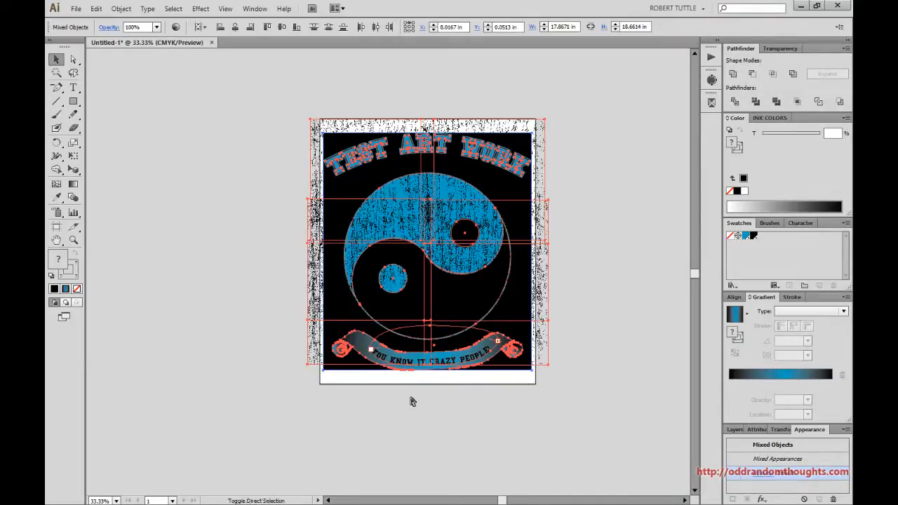
key("ctrl+shift+o")
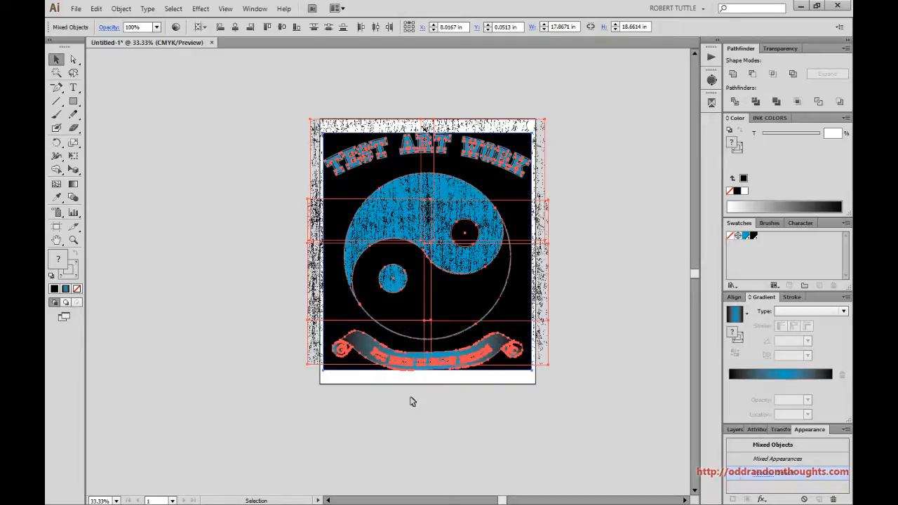
left_click(412, 402)
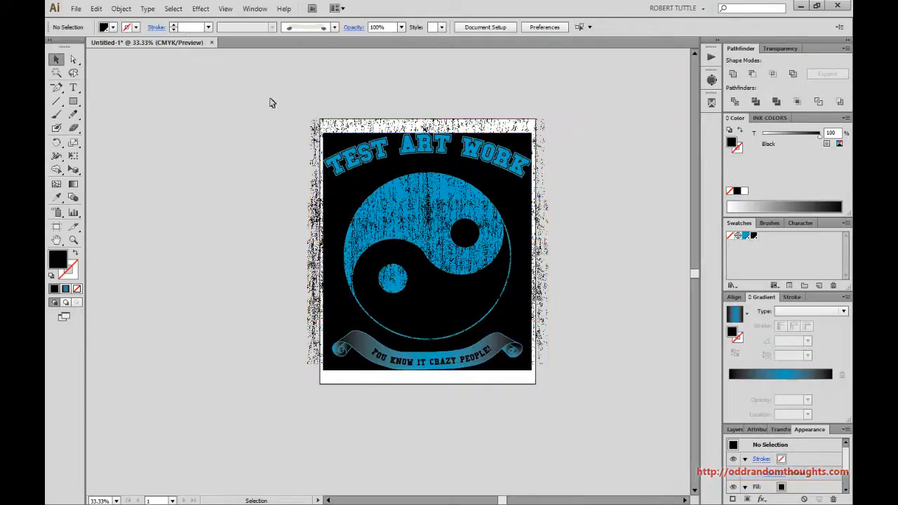
left_click_drag(271, 101, 569, 423)
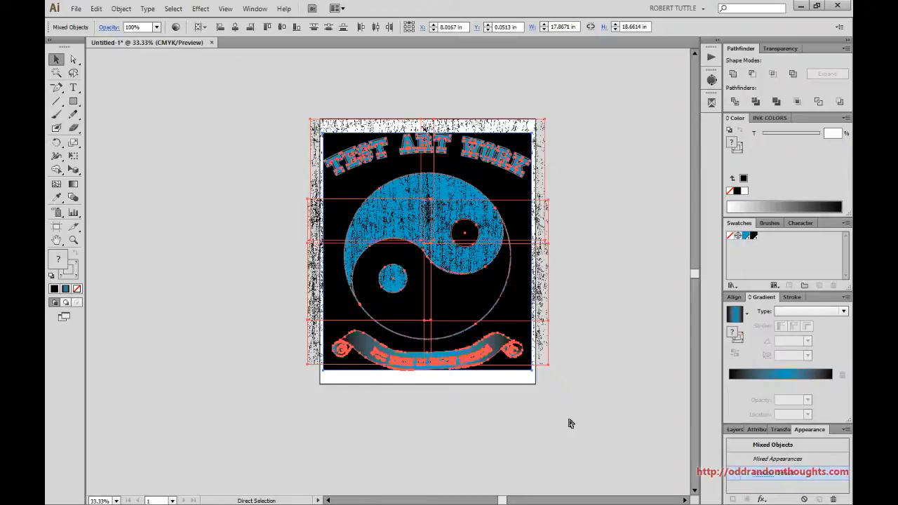
key("Delete")
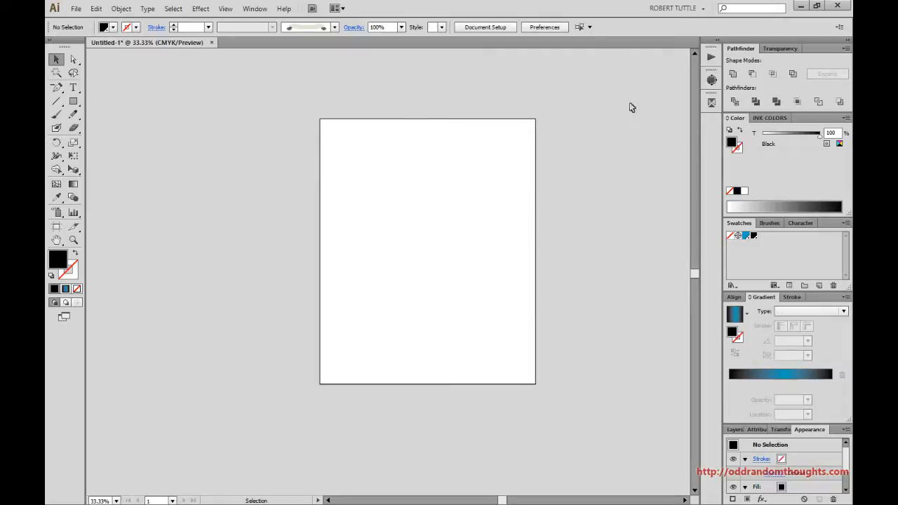
Step: Examine the recorded steps of the custom actions, including Open Template, Outline & Expand and Export
left_click(710, 57)
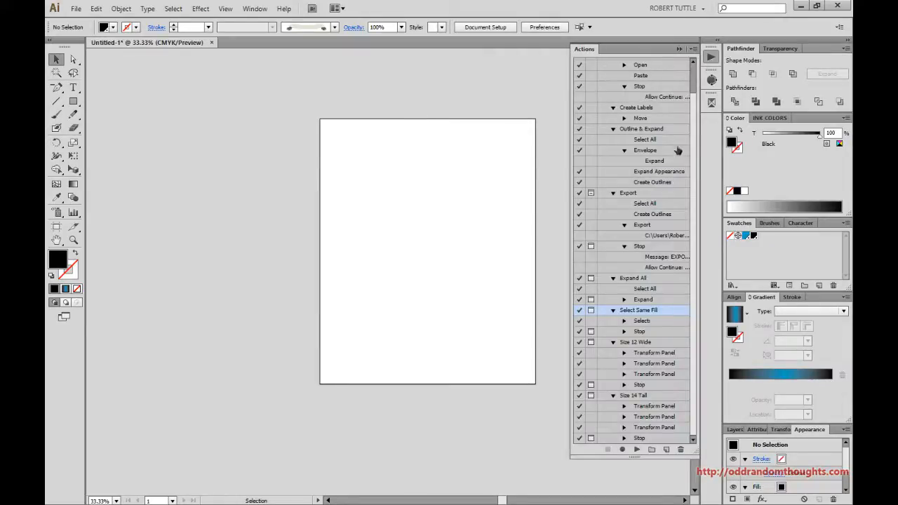
scroll(699, 126, "up", 2)
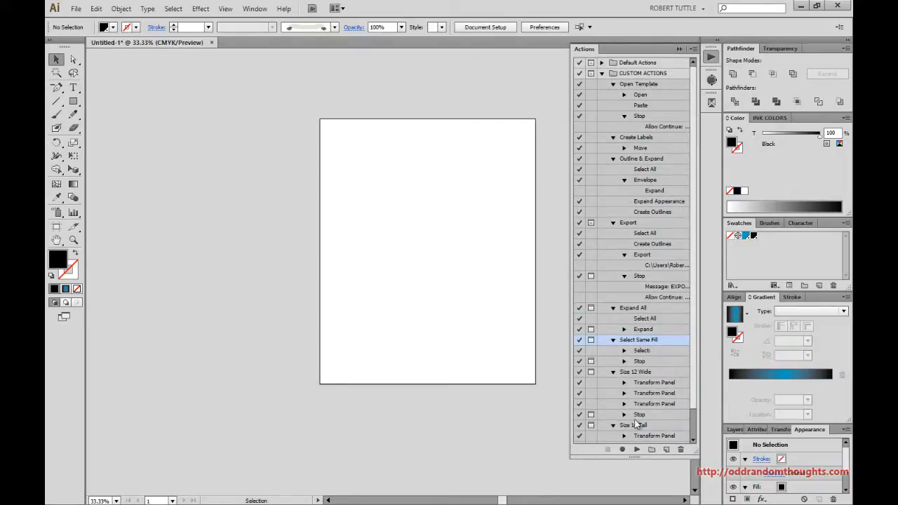
scroll(651, 386, "down", 1)
scroll(651, 386, "up", 1)
scroll(653, 320, "down", 1)
scroll(653, 320, "up", 1)
left_click(710, 59)
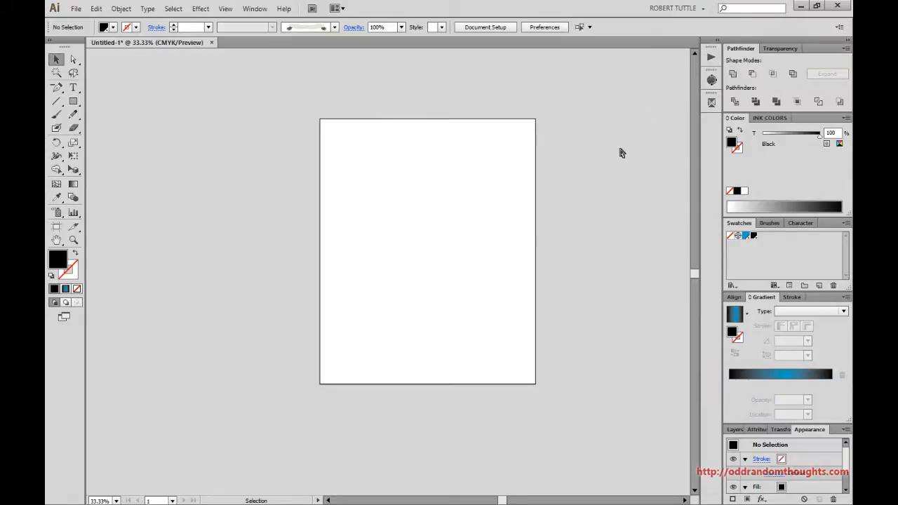
Step: Run the Open Template action to paste the artwork into the TEMPLATE I JET file, and deselect it
key("ctrl+F12")
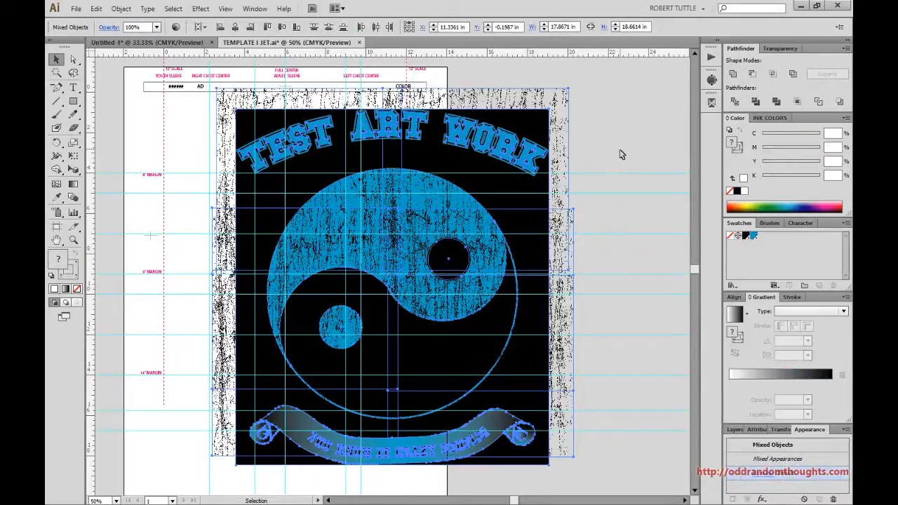
scroll(349, 209, "down", 1)
left_click_drag(342, 205, 378, 214)
left_click(564, 230)
left_click(375, 194)
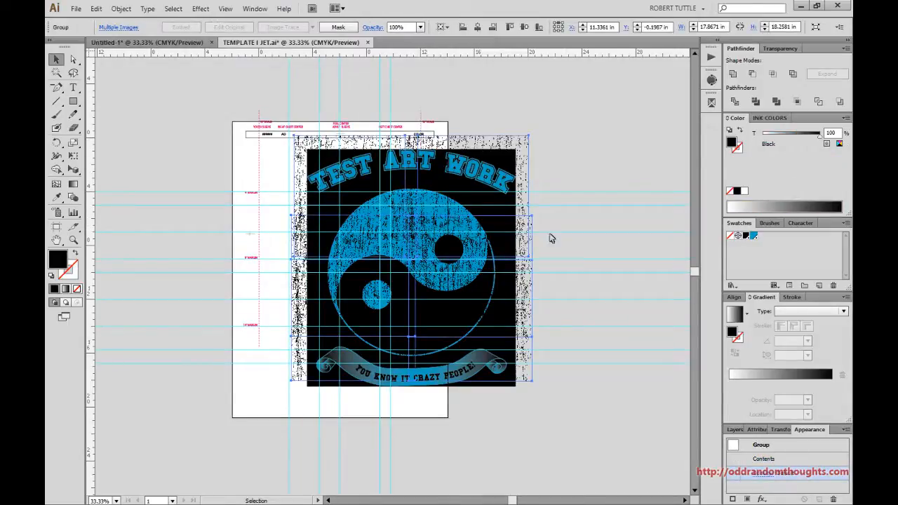
left_click_drag(421, 184, 353, 176)
left_click(600, 217)
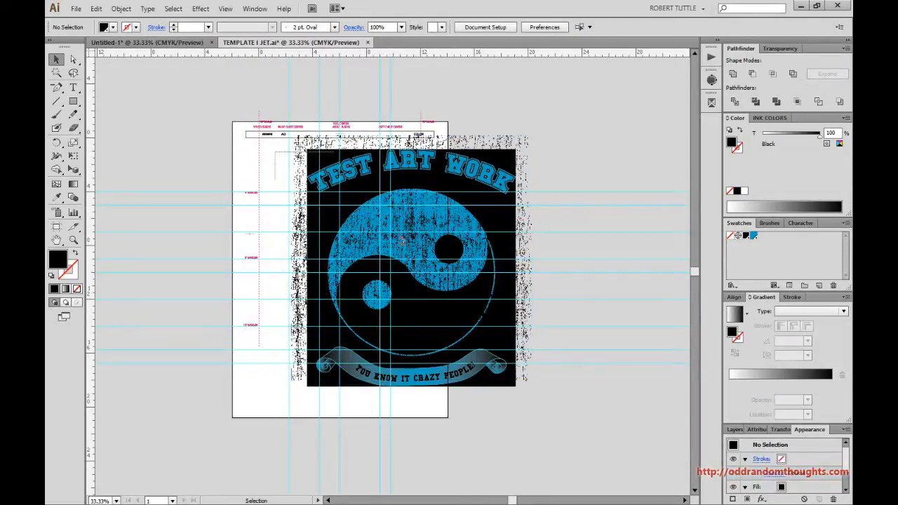
Step: Move the whole artwork so the black background's upper-left corner meets the left dashed 12" scale line at the header box's lower edge
left_click_drag(275, 152, 550, 431)
scroll(226, 143, "up", 3)
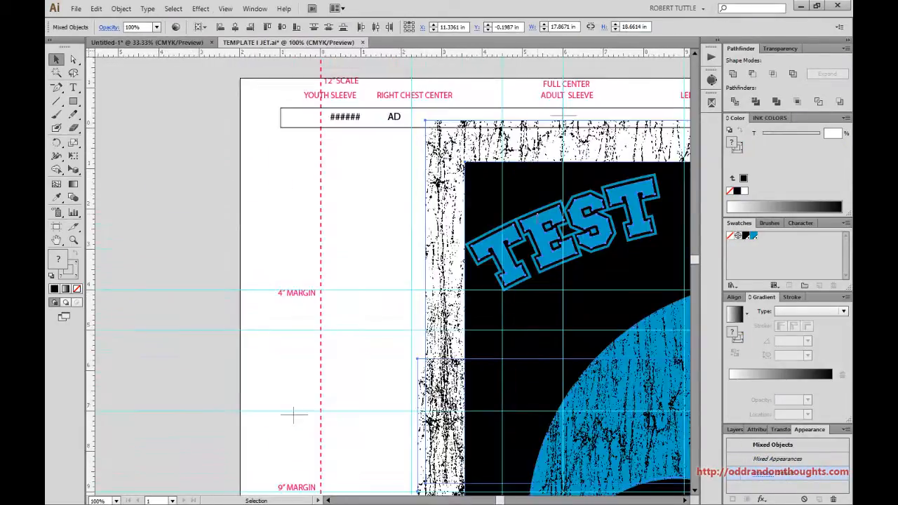
left_click_drag(543, 210, 322, 135)
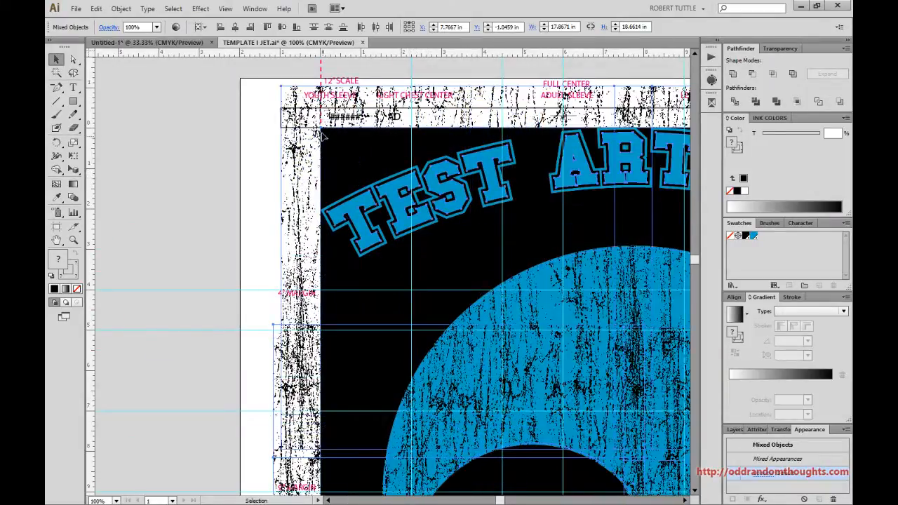
Step: Scale the artwork proportionally from the background's upper-left corner to about 13.85 by 14.47 in overall, fitting the background between the 12" scale lines
key("s")
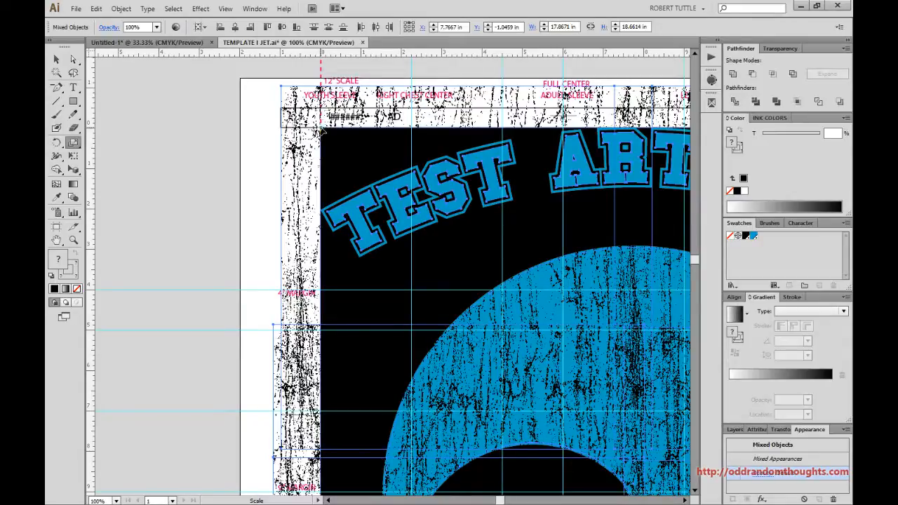
left_click_drag(633, 337, 331, 219)
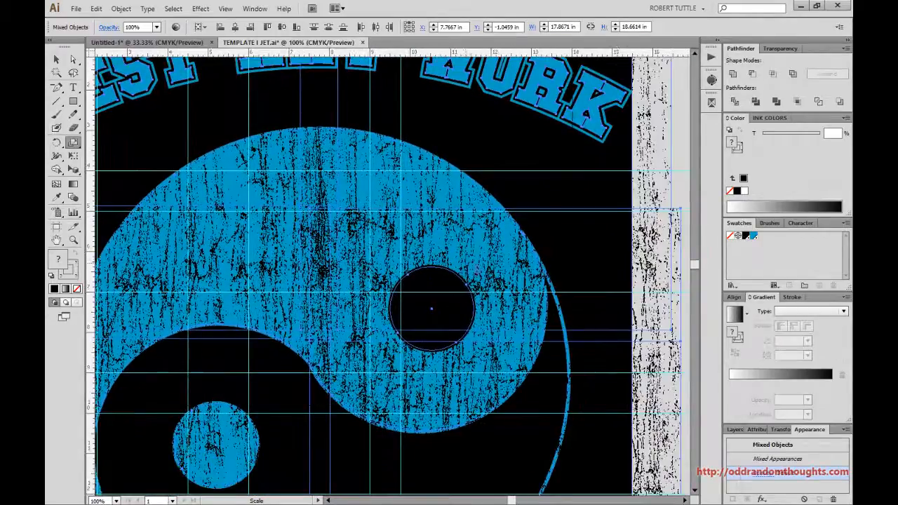
scroll(496, 275, "down", 2)
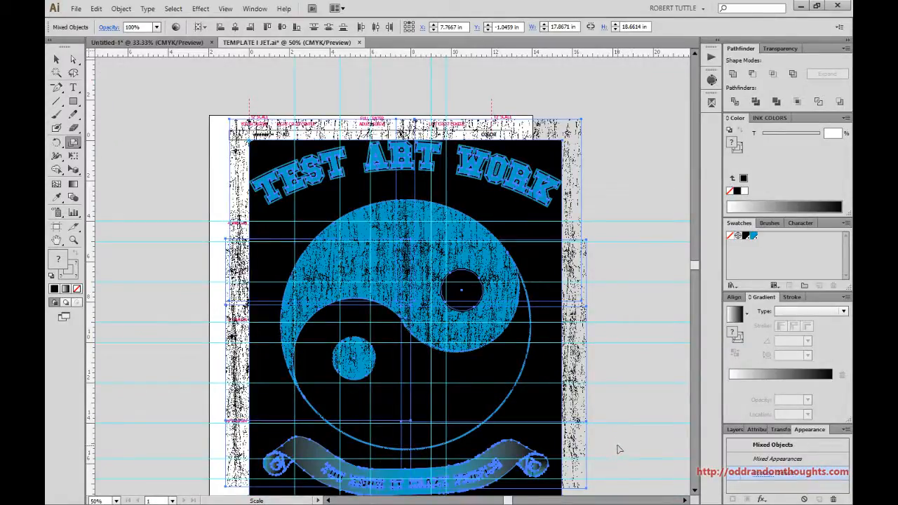
left_click_drag(617, 448, 515, 311)
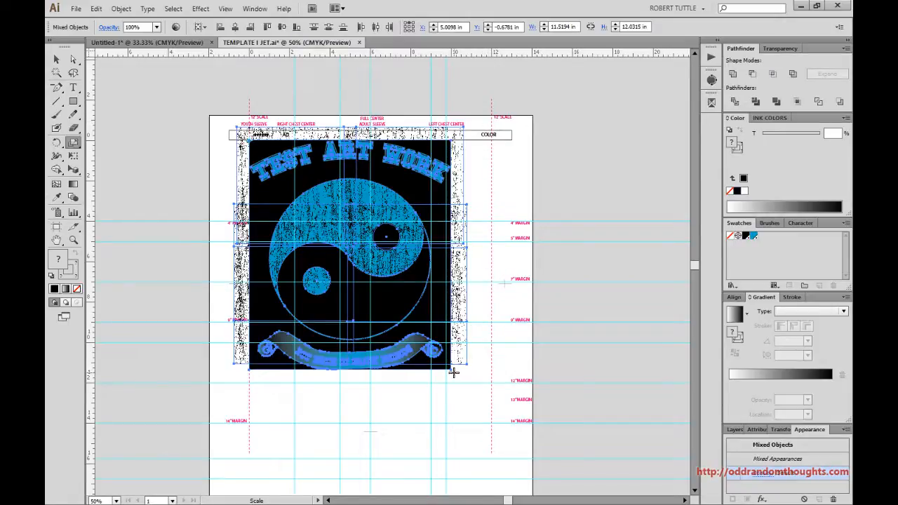
left_click_drag(454, 374, 492, 422)
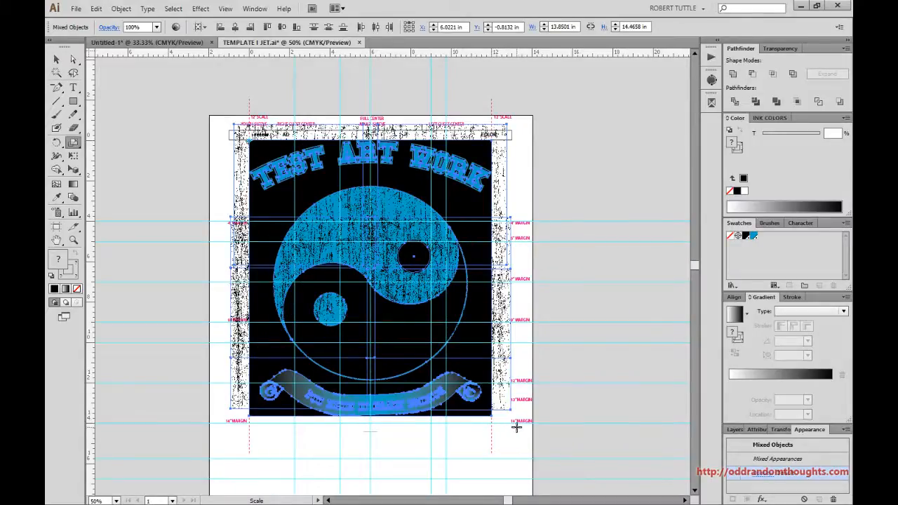
Step: Deselect the artwork and unlock the locked registration marks in the template
key("v")
left_click(517, 430)
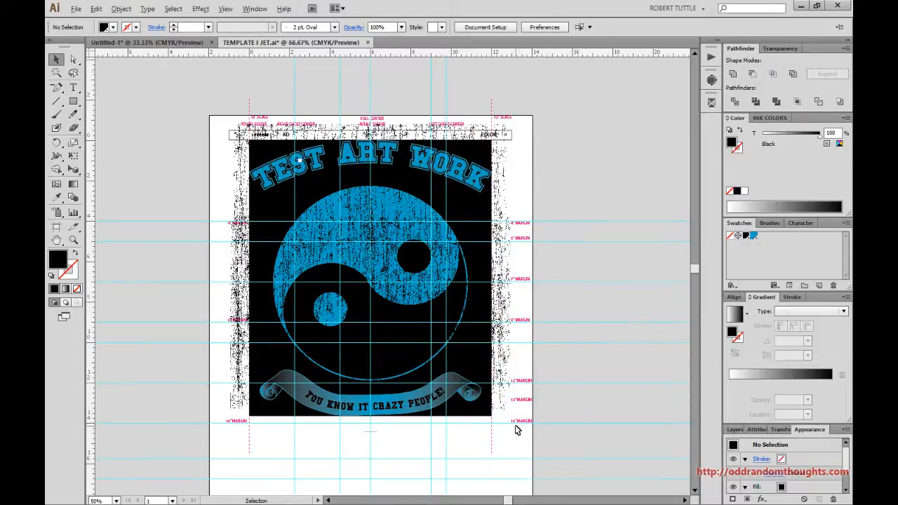
scroll(516, 429, "up", 2)
scroll(516, 429, "down", 1)
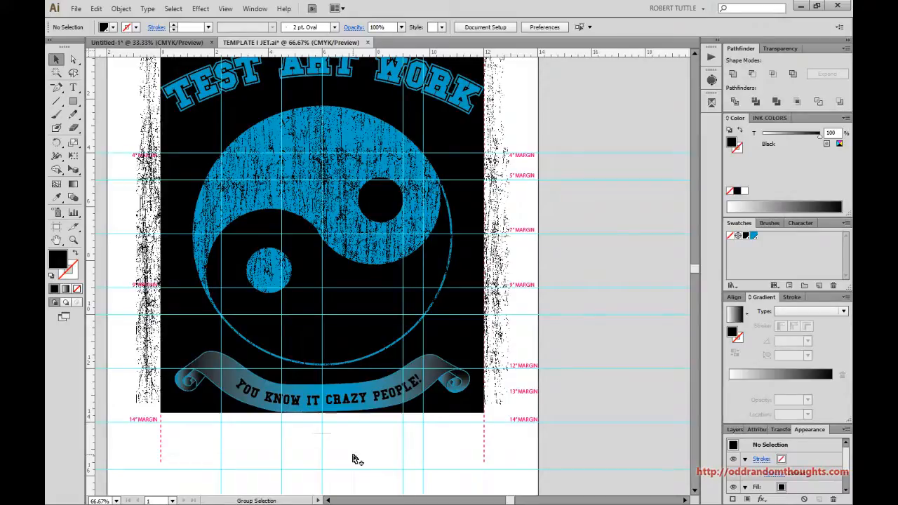
key("ctrl+alt+2")
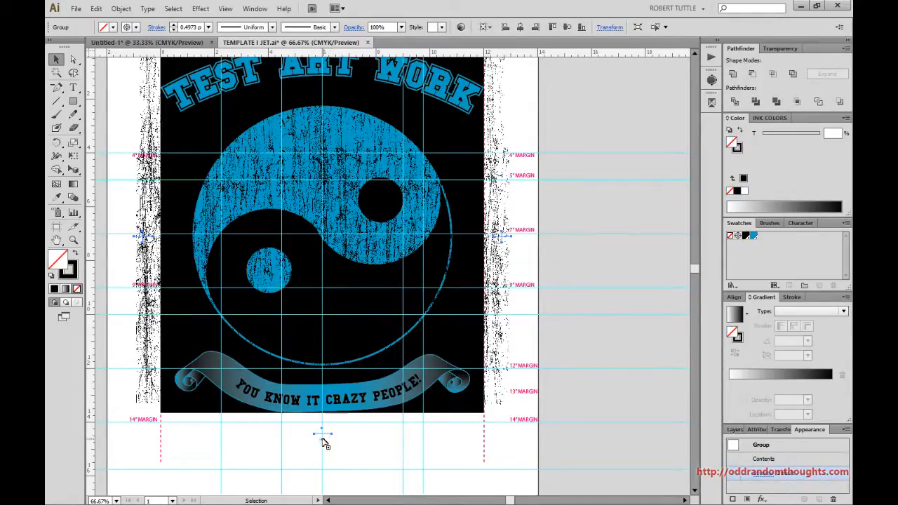
Step: Shrink the registration mark group slightly in height with Free Transform, bringing the lowest mark closer to the black background, and deselect it
key("e")
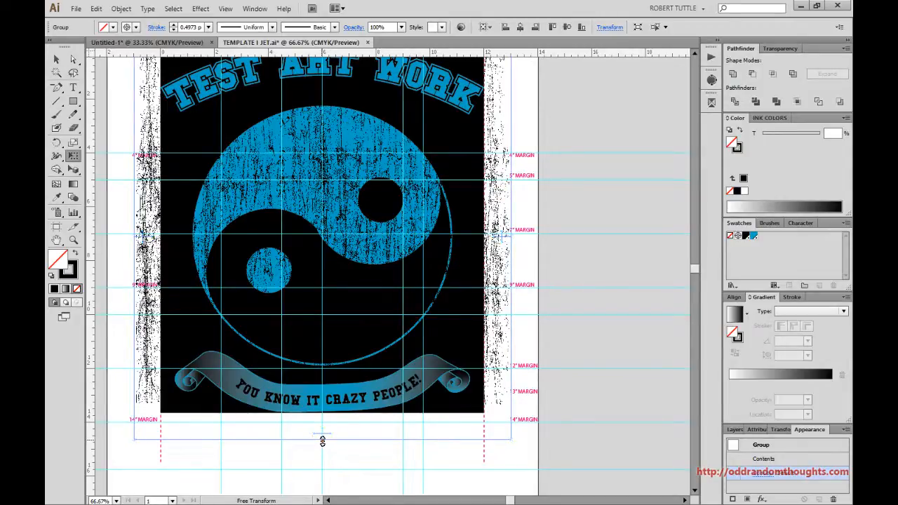
left_click_drag(323, 441, 322, 437)
scroll(323, 441, "down", 1)
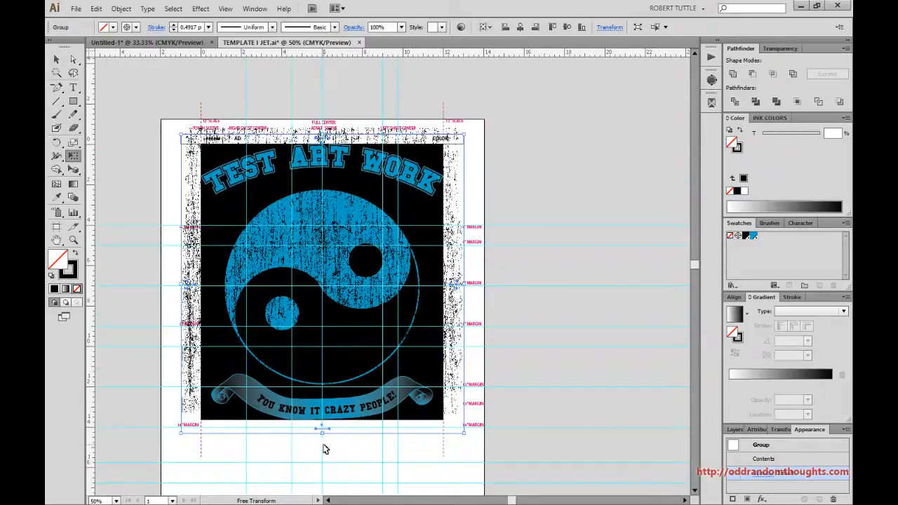
left_click(324, 445, "ctrl")
key("v")
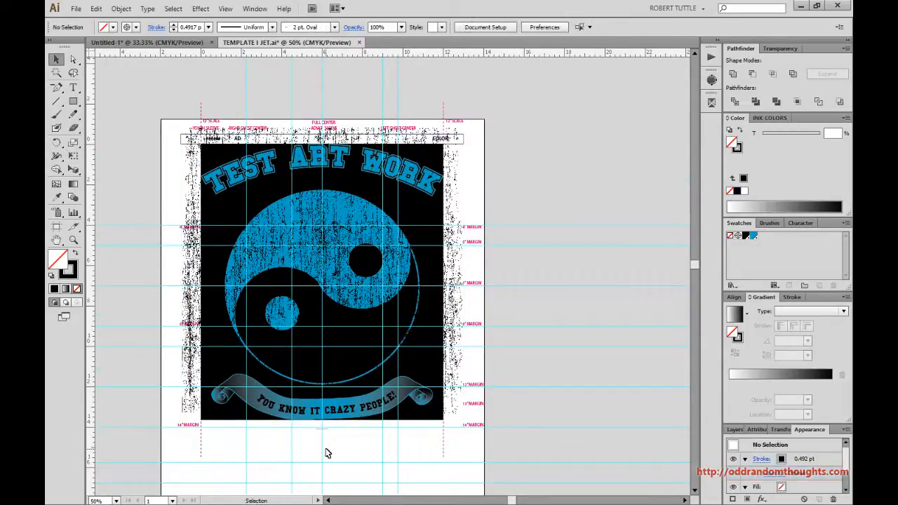
Step: Delete the registration mark group, including the small mark below the black background
scroll(357, 439, "up", 2)
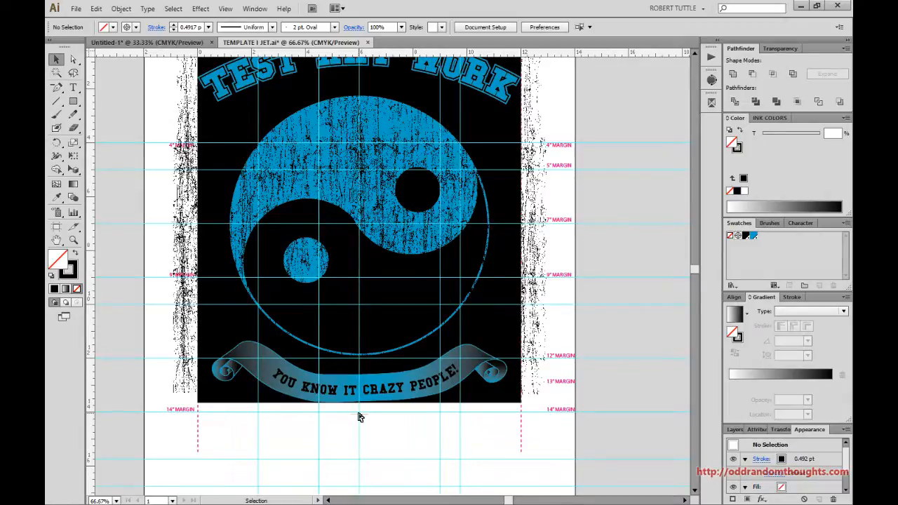
key("a")
left_click(360, 416, "alt")
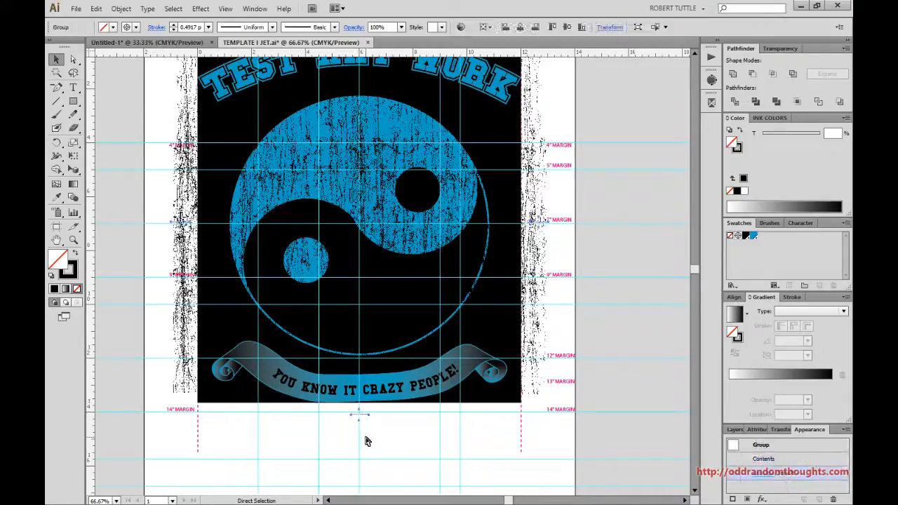
key("Delete")
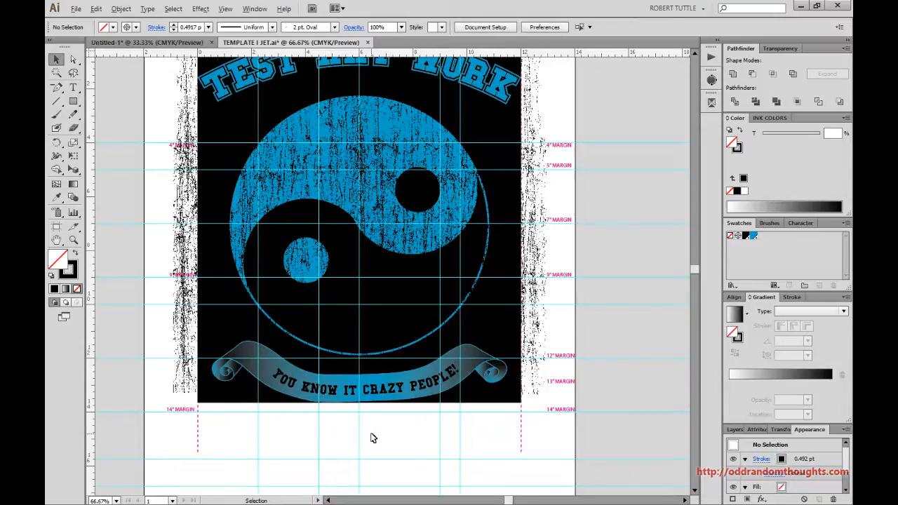
scroll(371, 434, "down", 1)
scroll(417, 276, "up", 1)
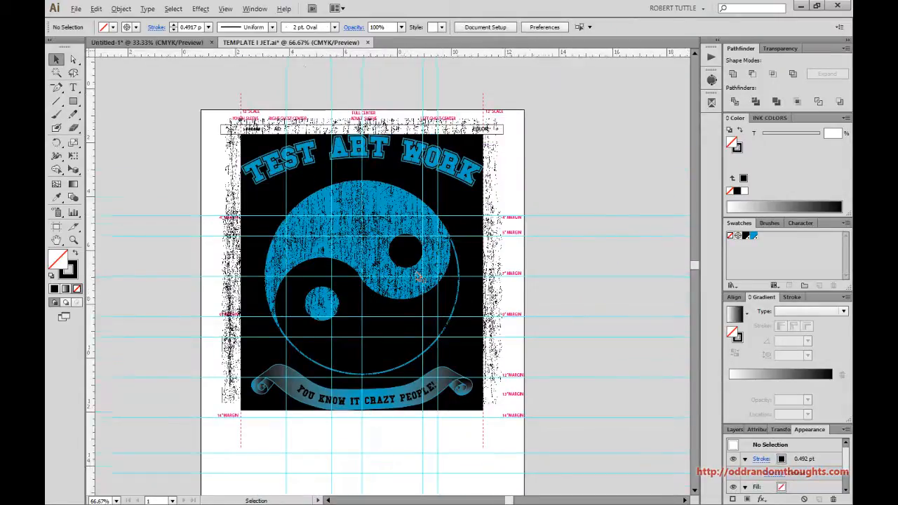
scroll(418, 276, "down", 1)
scroll(378, 277, "up", 1)
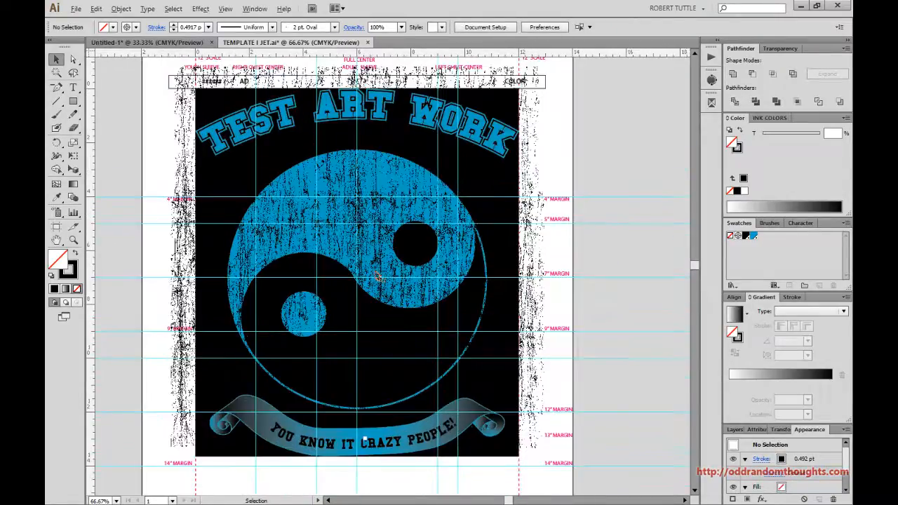
left_click(520, 86)
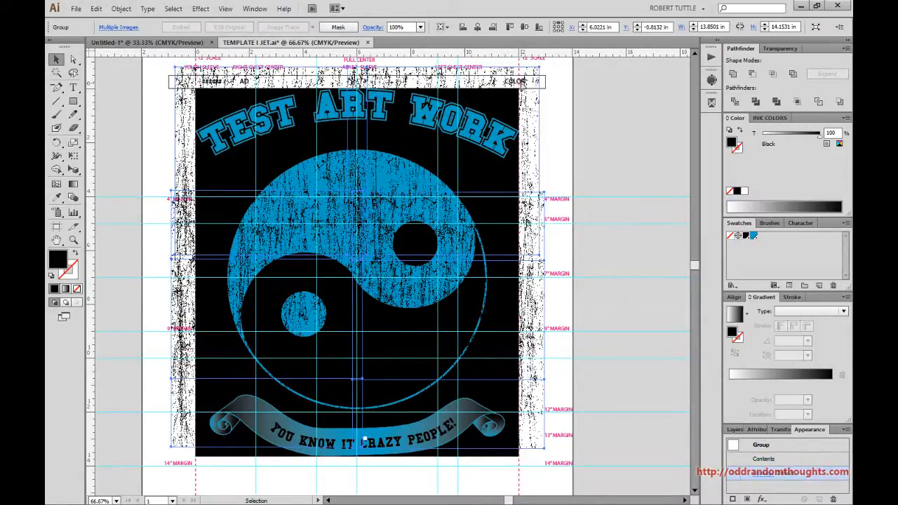
left_click(574, 182)
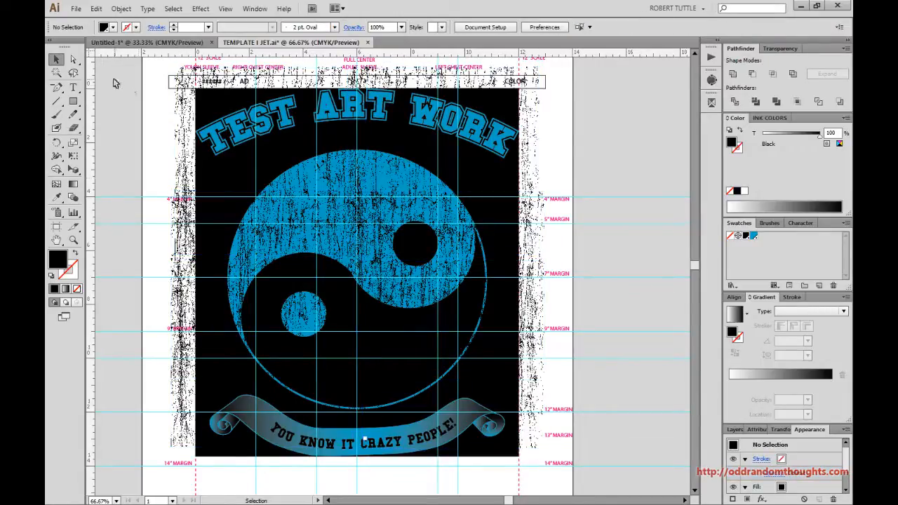
Step: Select the whole artwork, transfer it from the ART layer to the COLORS layer, and deselect it
scroll(592, 435, "down", 3)
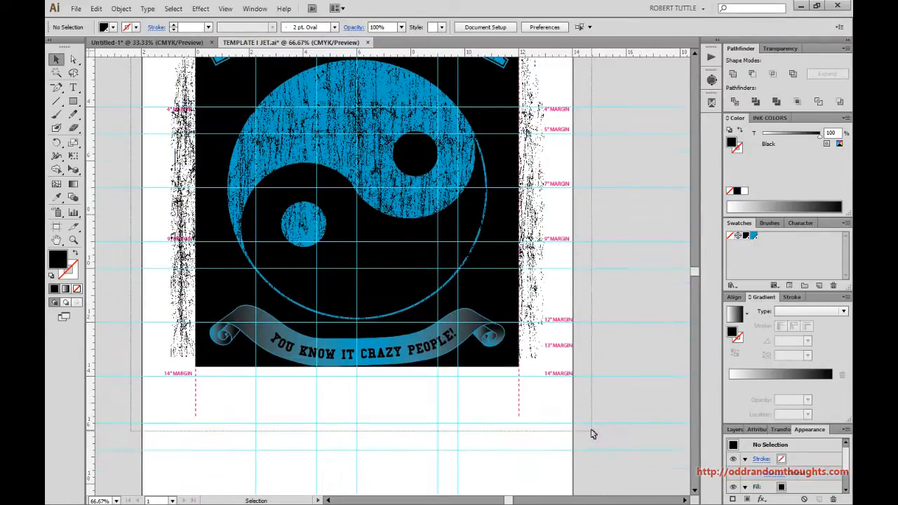
key("ctrl+a")
scroll(594, 393, "up", 3)
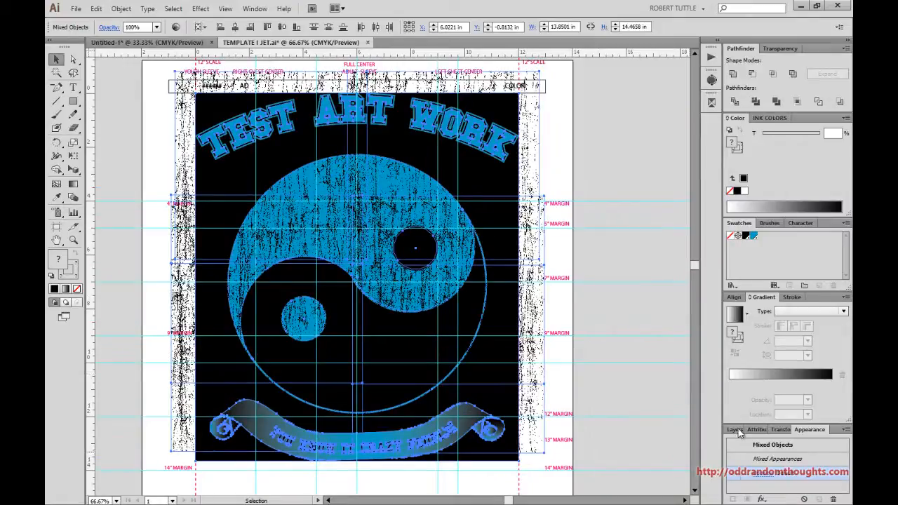
left_click(737, 431)
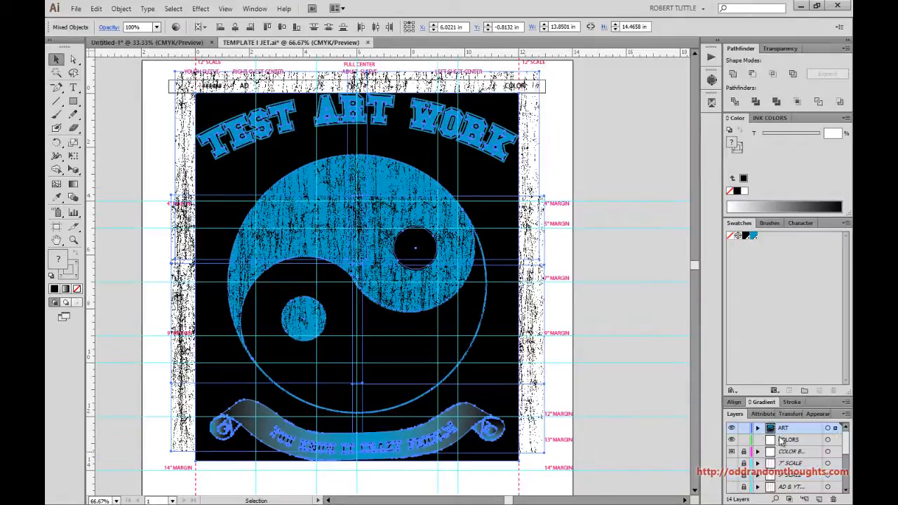
left_click(836, 440)
left_click_drag(836, 440, 836, 440)
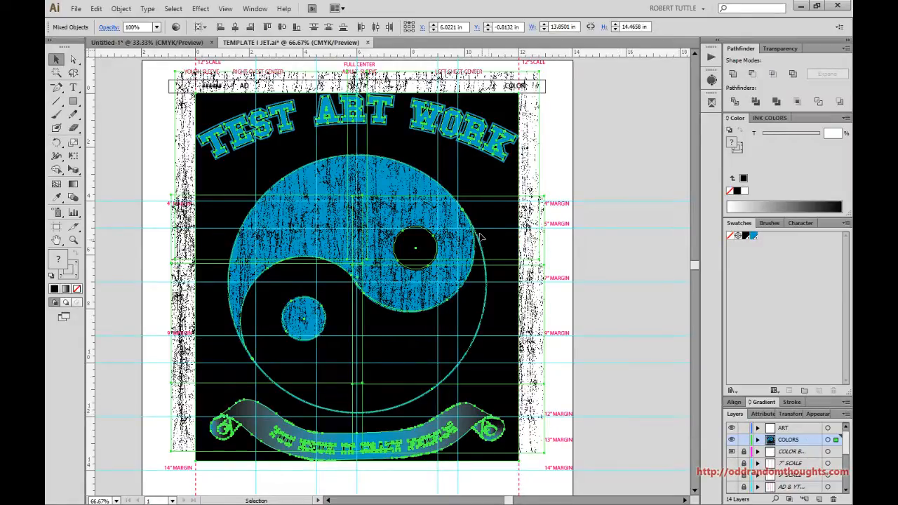
left_click(580, 153)
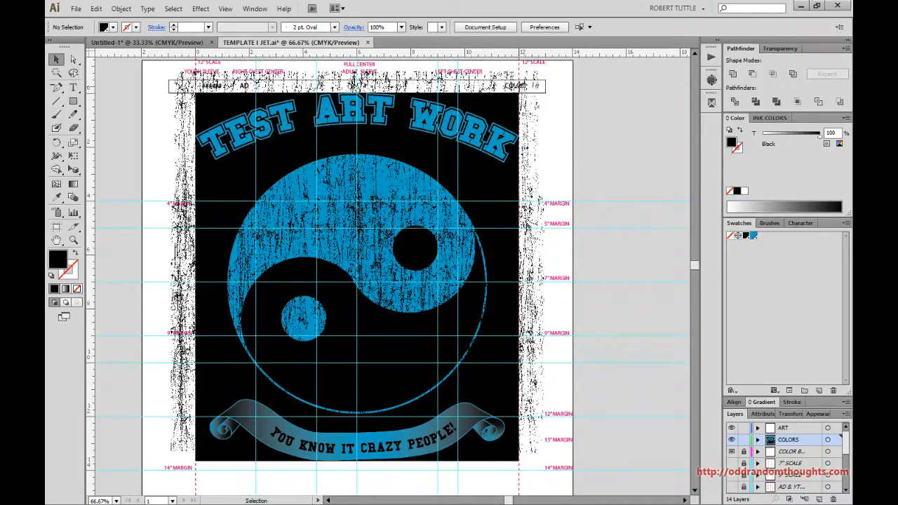
Step: Replace the header box's COLOR label with WHITE and fill it with the White spot swatch
double_click(516, 86)
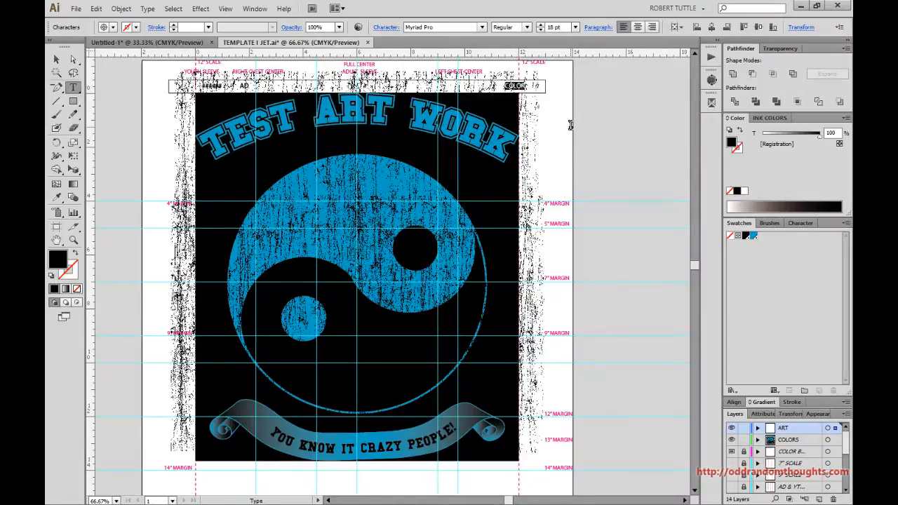
key("BackSpace")
key("Escape")
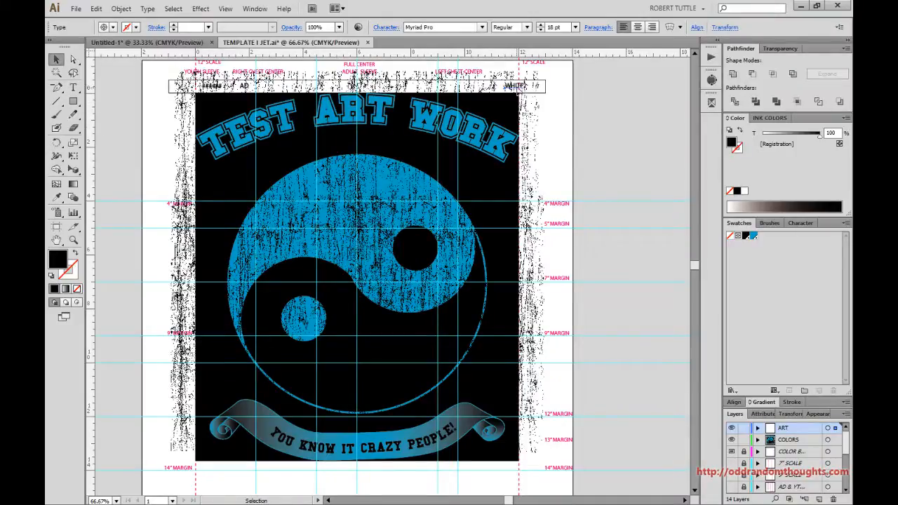
left_click(753, 235)
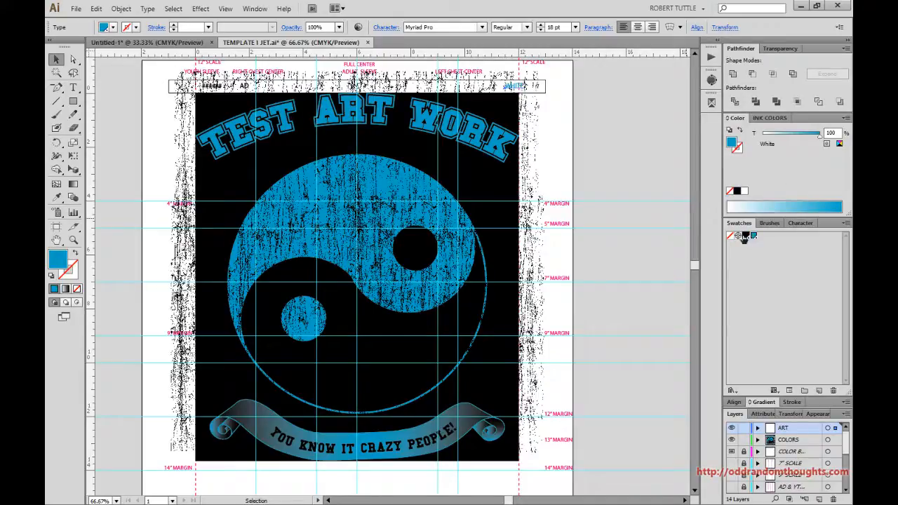
left_click(588, 195)
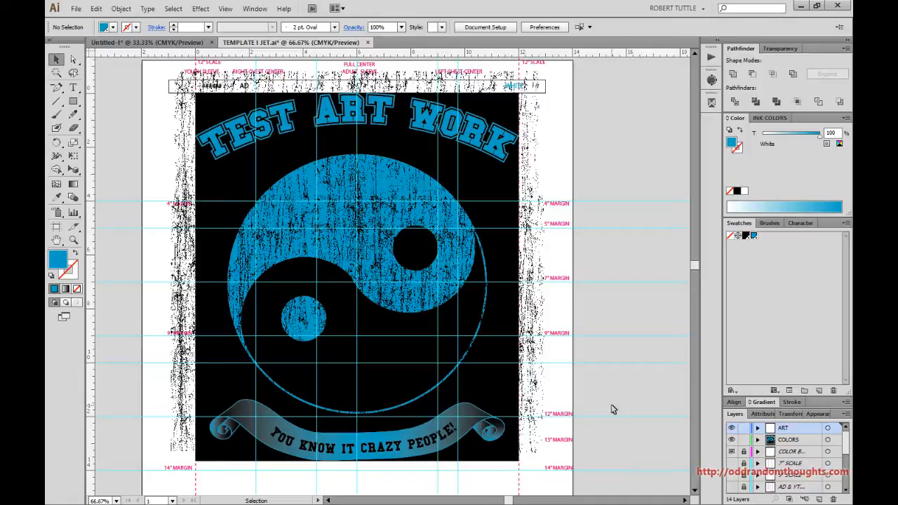
left_click(474, 421)
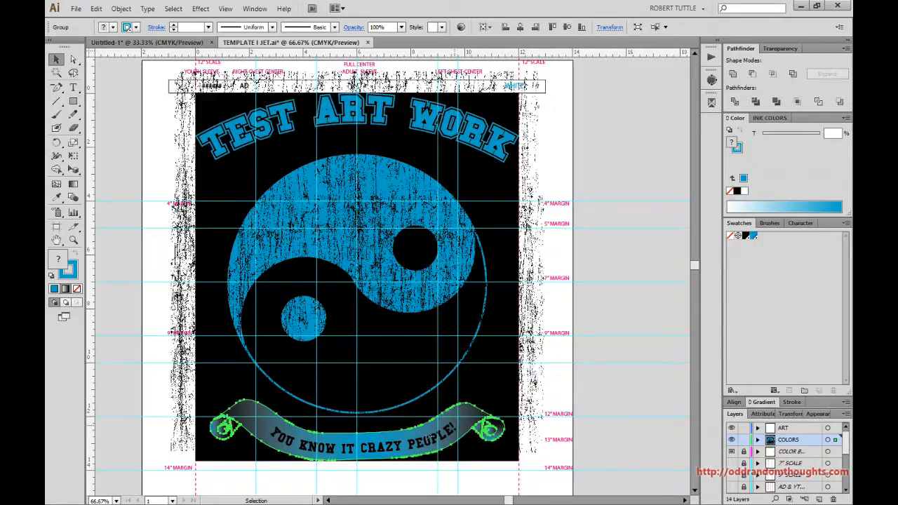
left_click(592, 393)
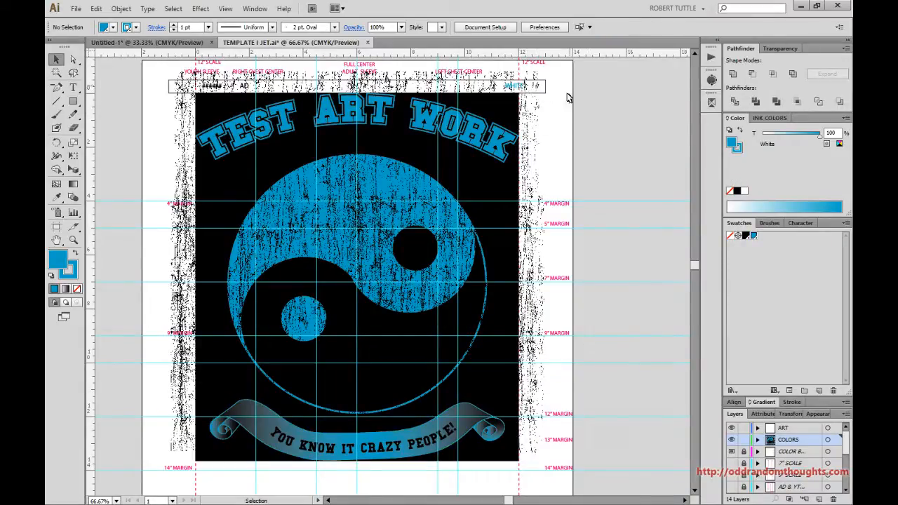
left_click(467, 416)
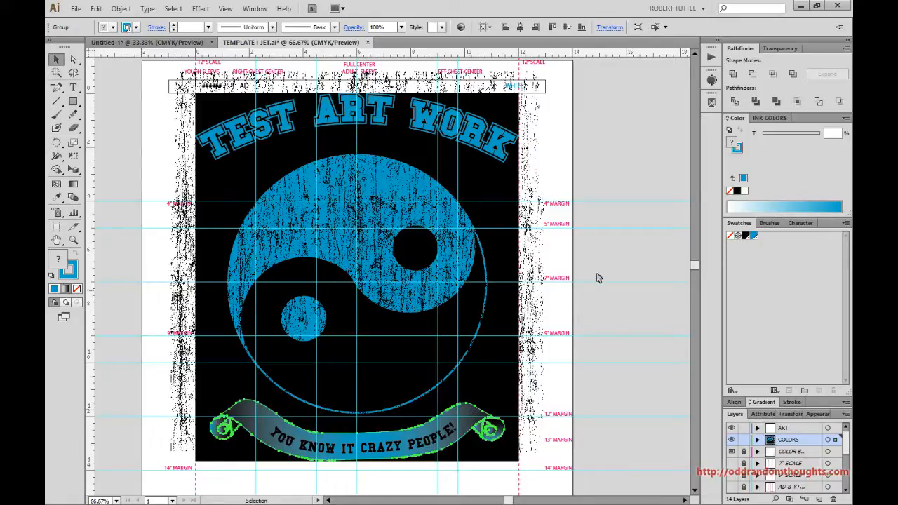
left_click(624, 172)
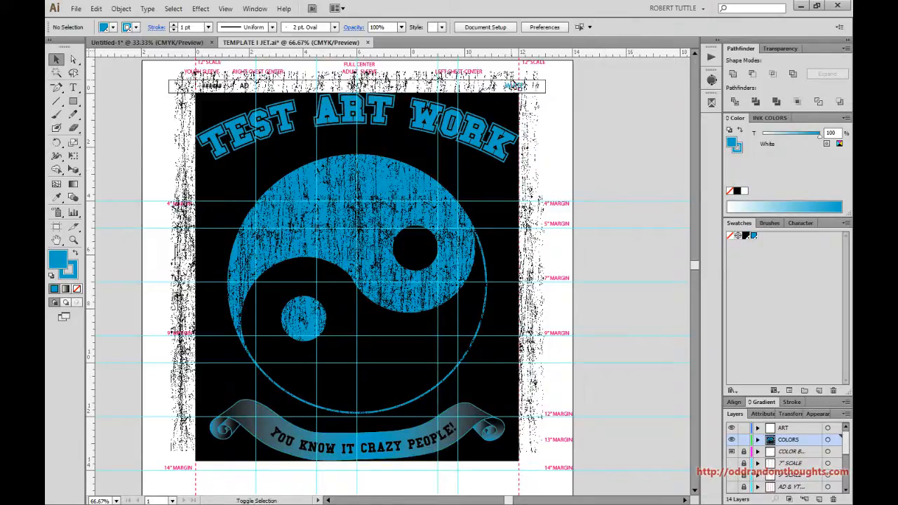
Step: Duplicate the WHITE label just to its right in the header box and change the copy's text to UB
left_click_drag(517, 87, 538, 87)
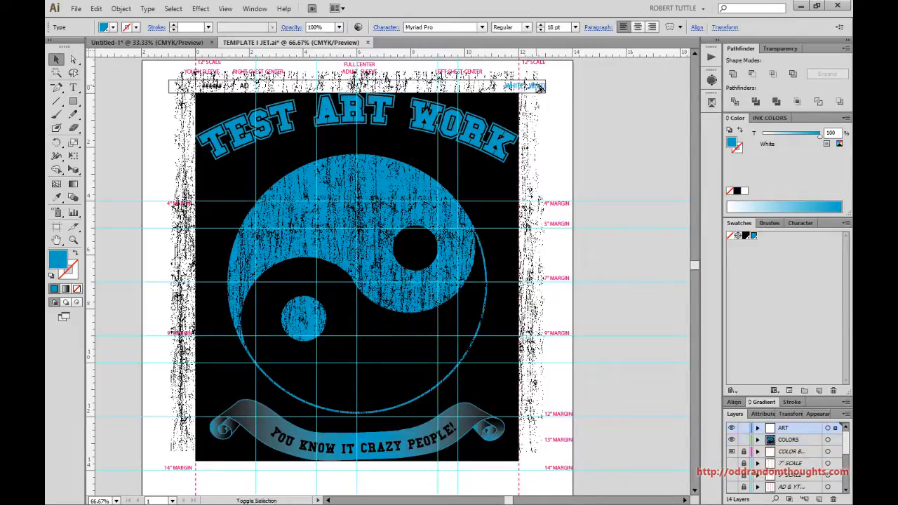
double_click(539, 86)
double_click(538, 86)
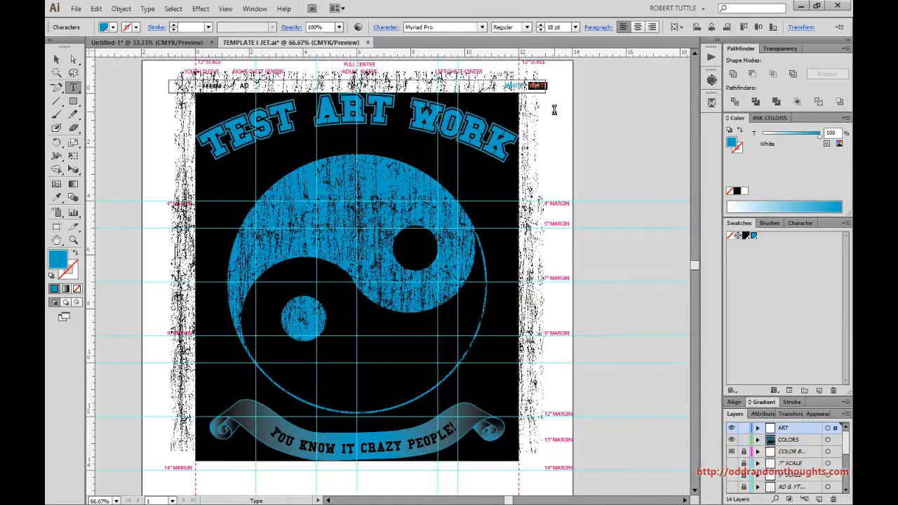
type("L")
key("Escape")
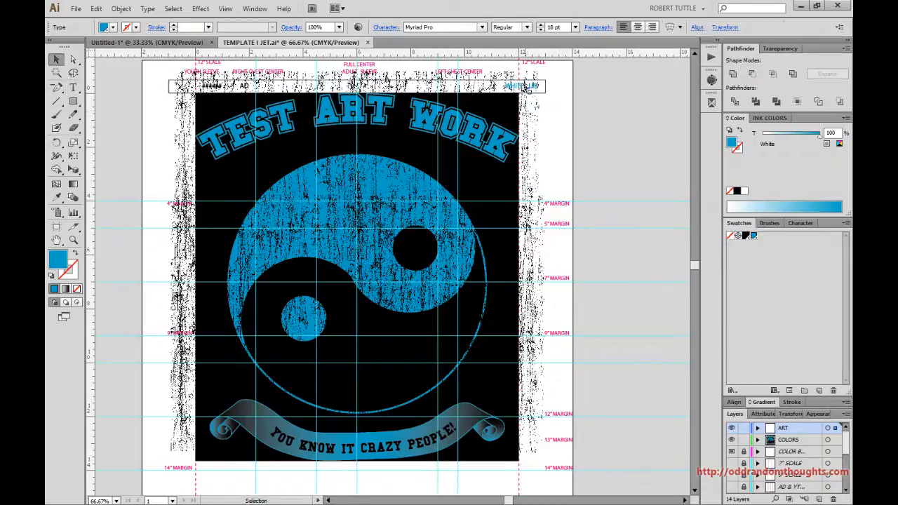
Step: Nudge the WHITE and UB labels left in the header box and fill the UB label with the Black spot swatch
key("shift+Left")
key("shift+Left")
key("shift+Left")
key("shift+Left")
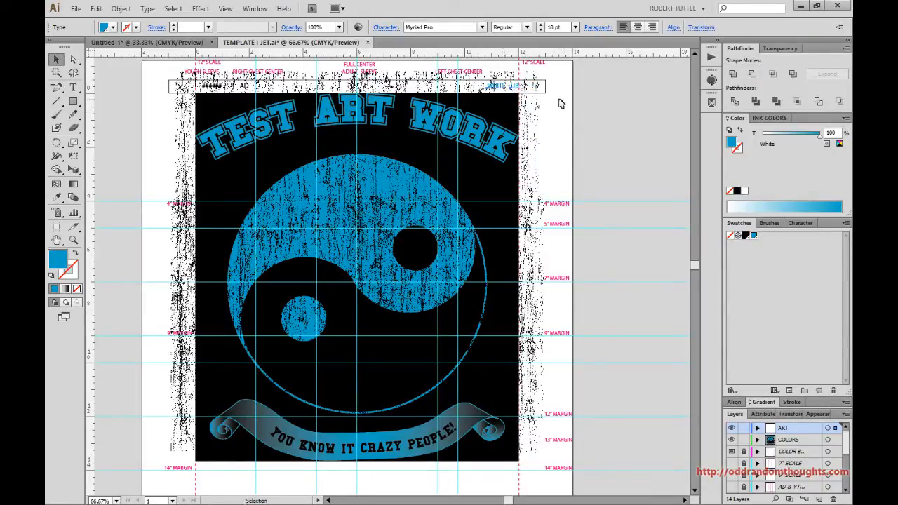
left_click(559, 101)
left_click(515, 93)
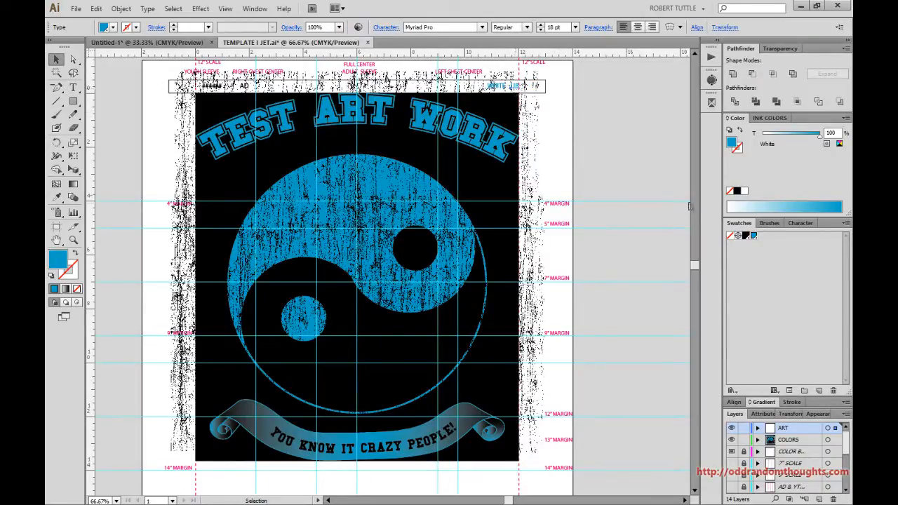
left_click(747, 236)
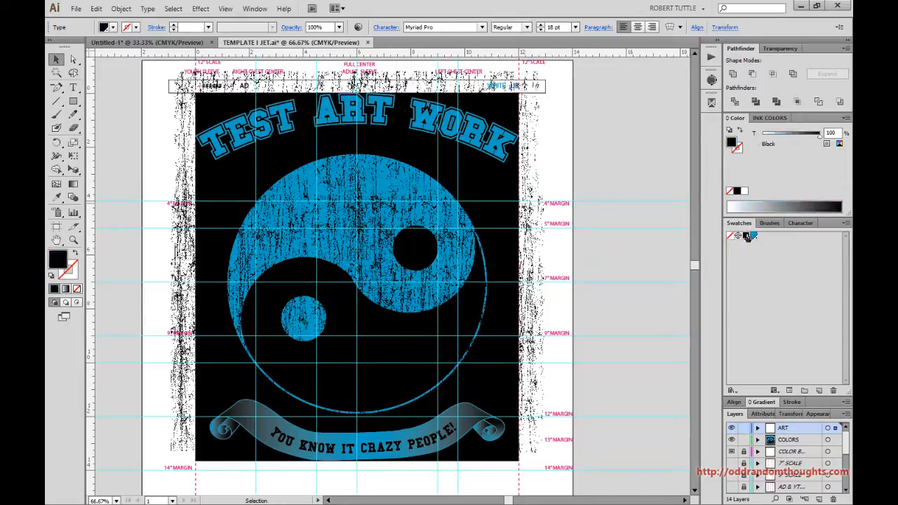
left_click(506, 89)
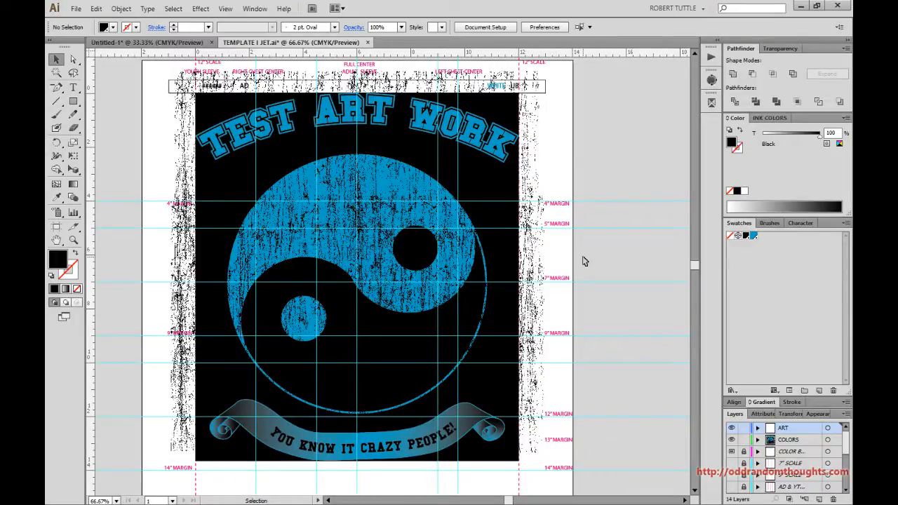
Step: Replace the number placeholder at the start of the header box with 123456
scroll(583, 261, "down", 1)
scroll(583, 261, "up", 1)
double_click(218, 86)
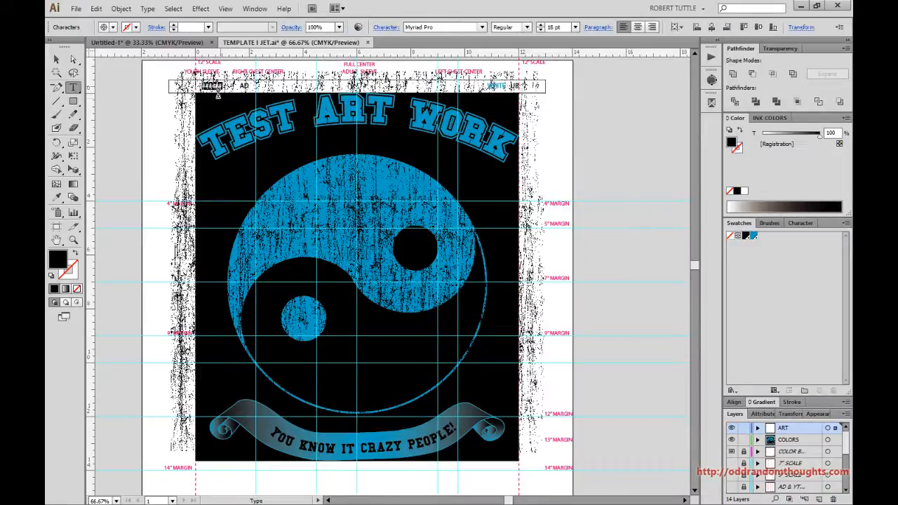
type("123456")
key("Escape")
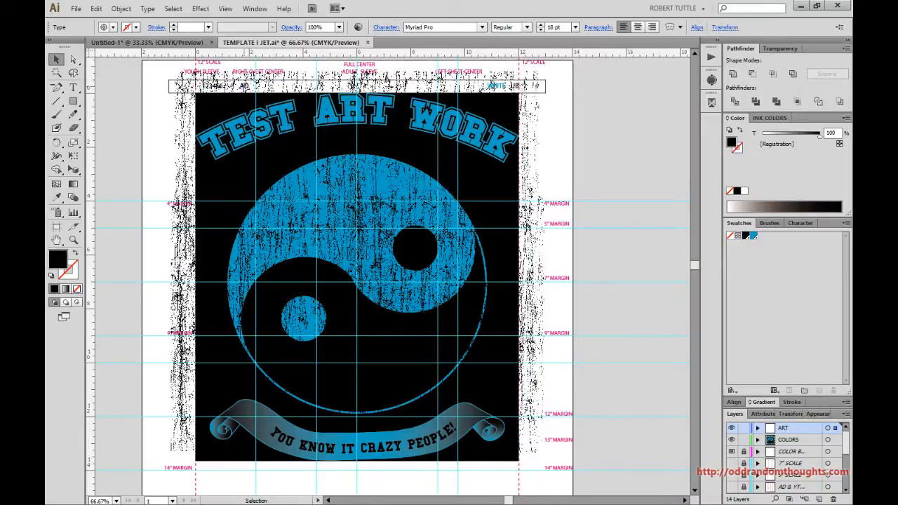
Step: Check the number and AD labels in the header box, deselect the text, and view the Save As options without saving
scroll(246, 81, "up", 2)
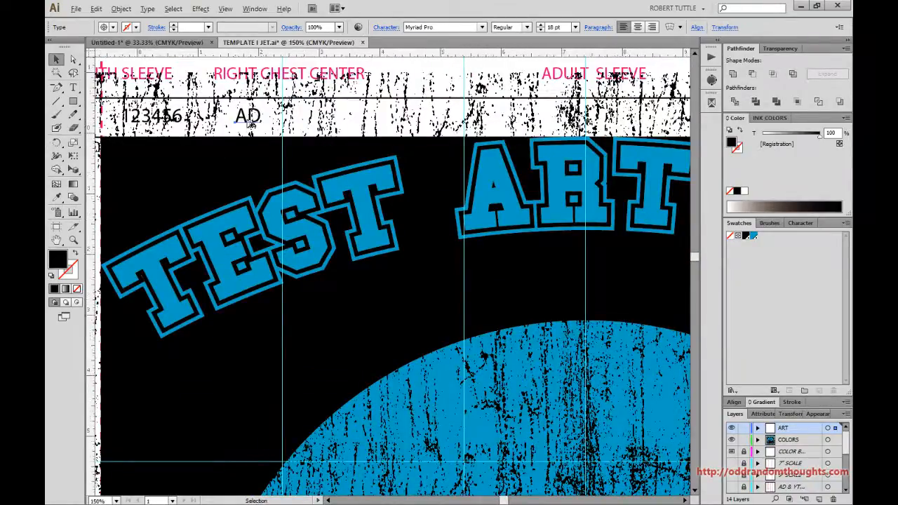
scroll(249, 121, "down", 2)
left_click(500, 219)
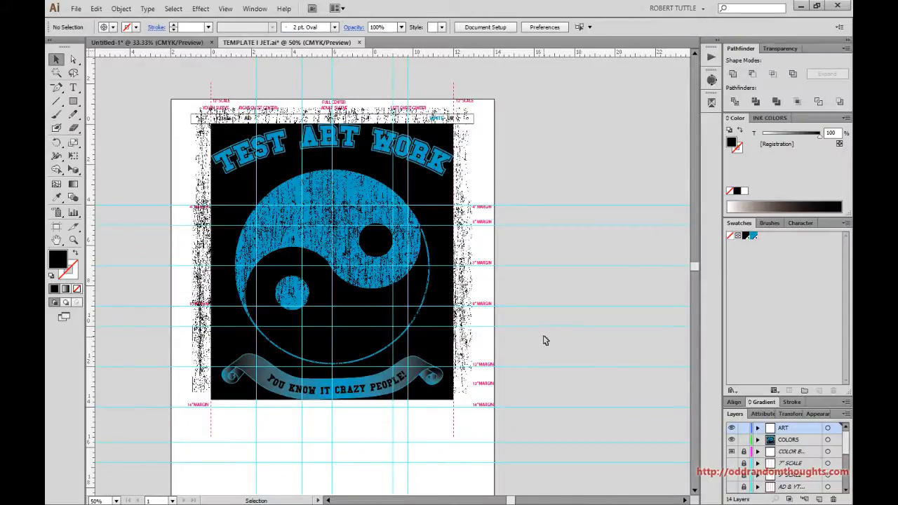
key("ctrl+shift+s")
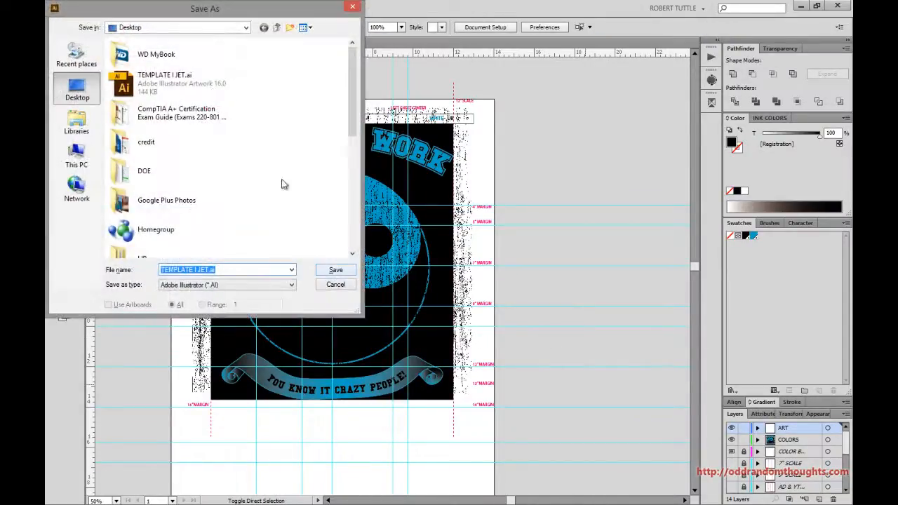
left_click(334, 286)
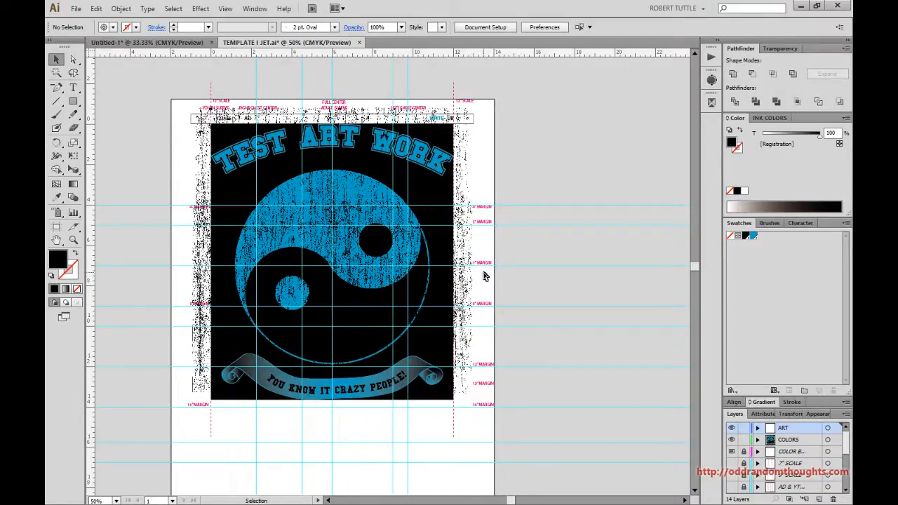
Step: Review the print settings and the list of available printers, and close them without printing
key("ctrl+p")
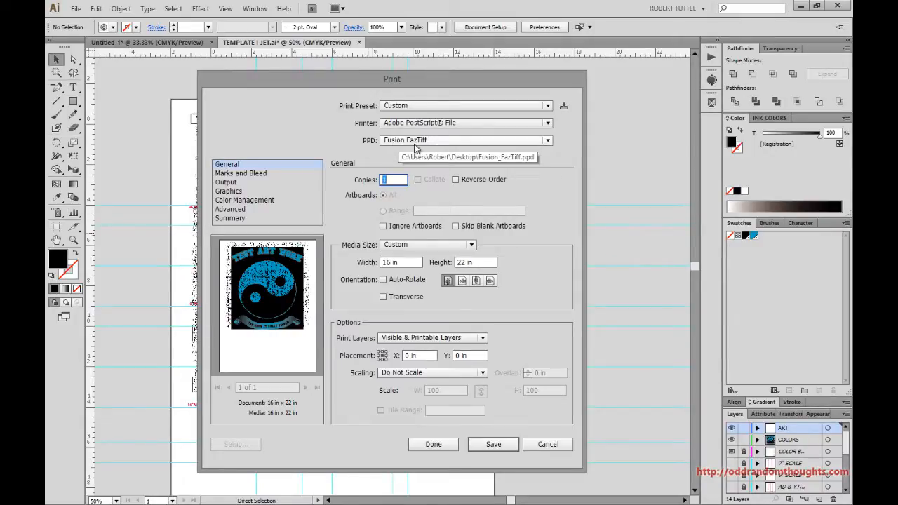
left_click(547, 124)
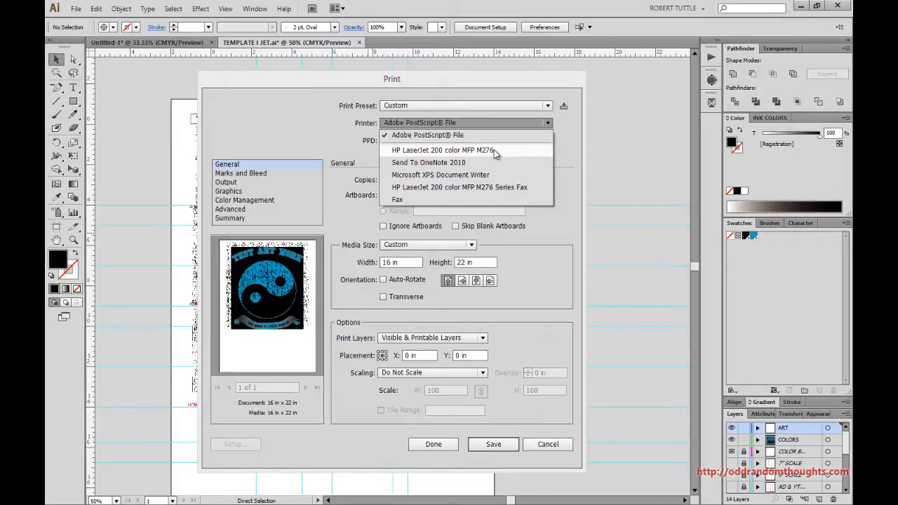
left_click(570, 153)
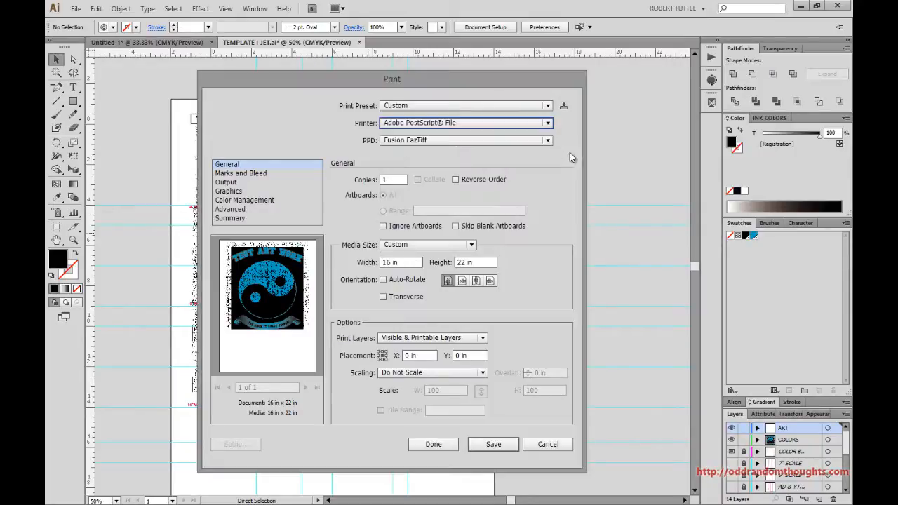
left_click(547, 445)
left_click(76, 9)
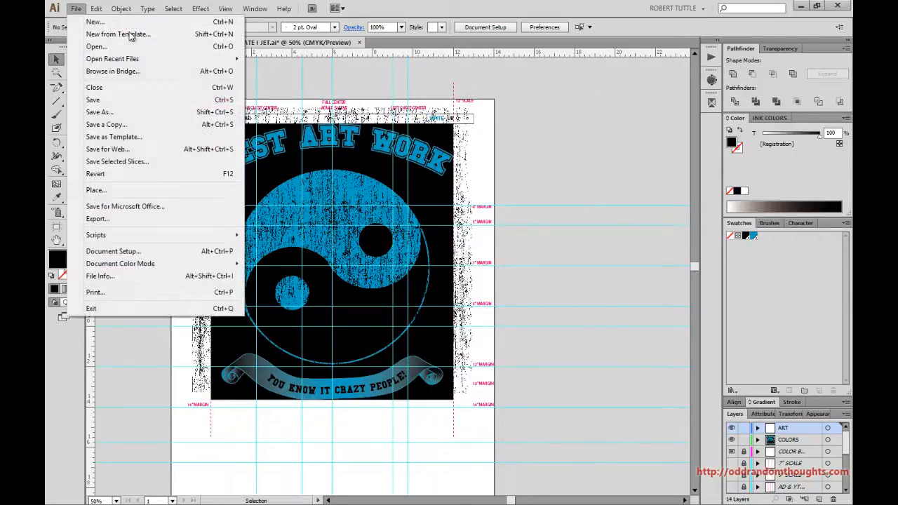
left_click(437, 91)
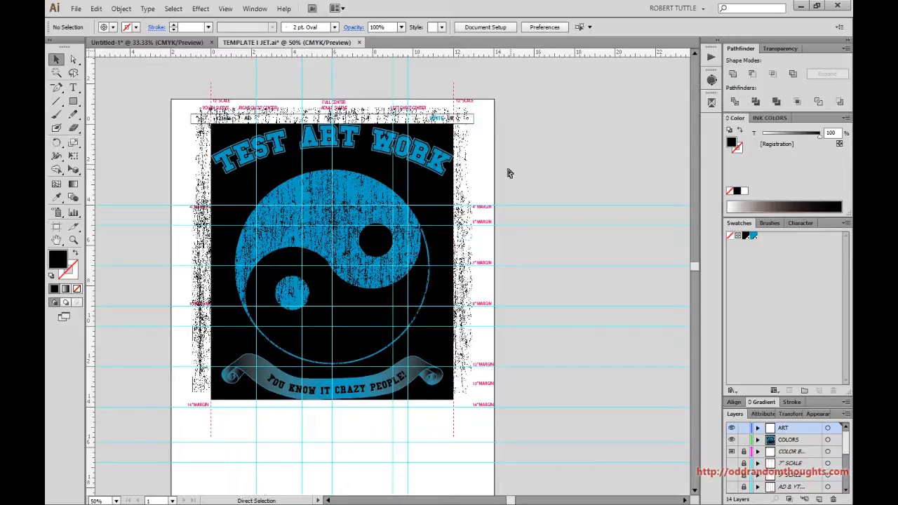
Step: Try to print the separations to a PostScript file with the Black ink excluded from the output
key("ctrl+p")
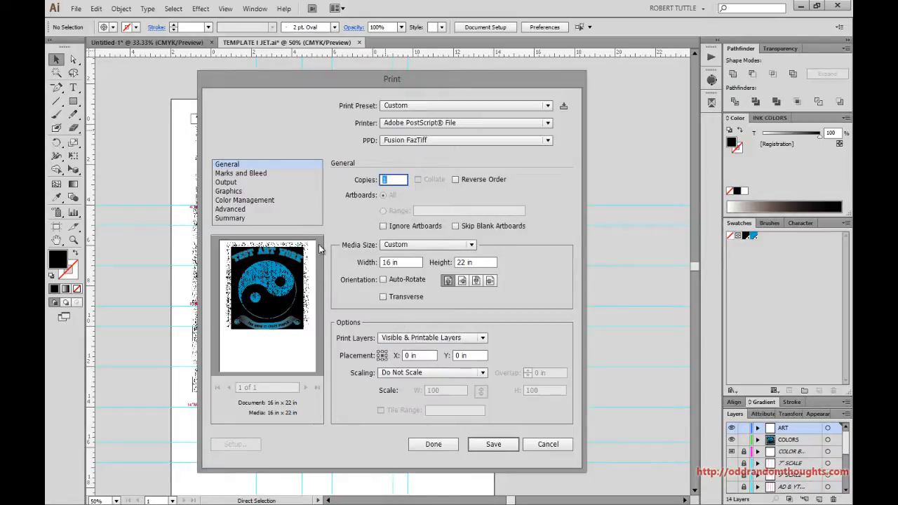
left_click(237, 183)
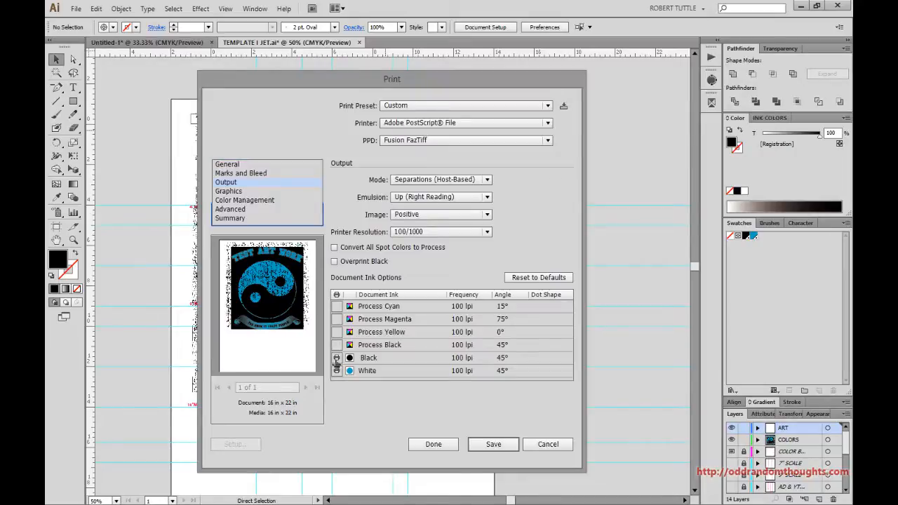
left_click(336, 358)
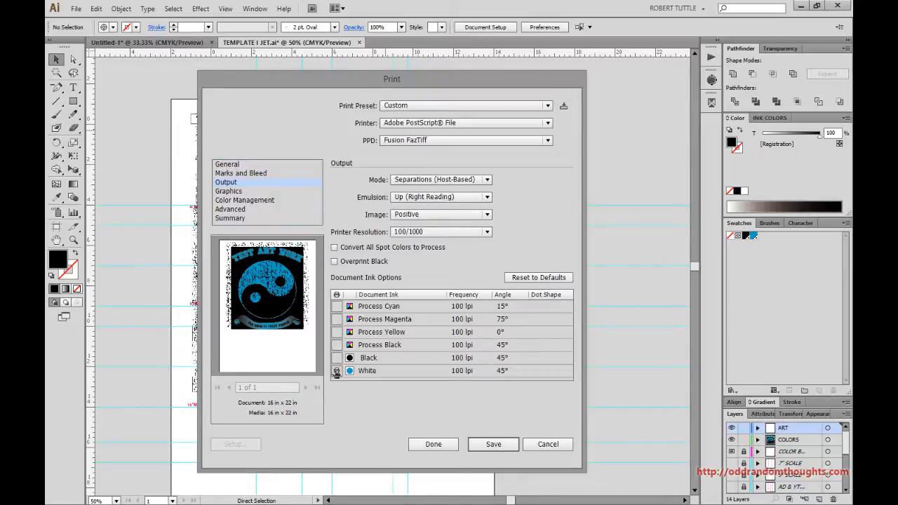
left_click(493, 444)
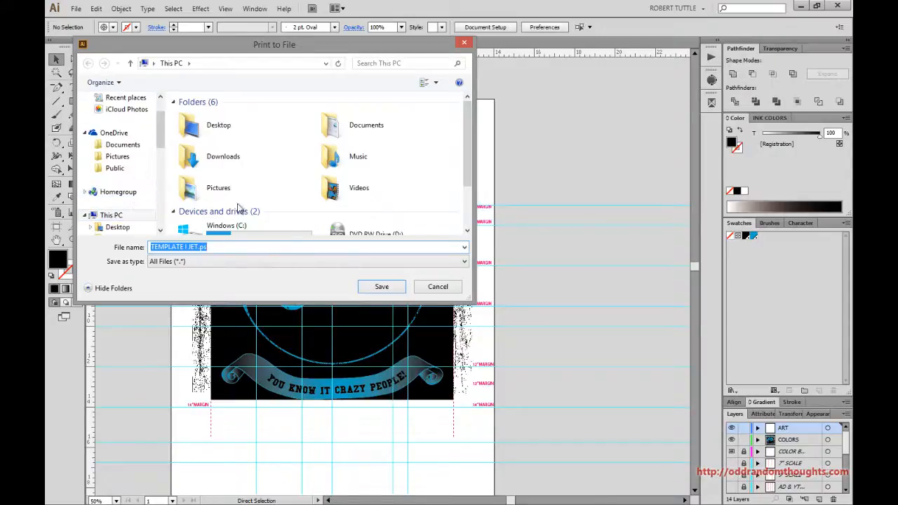
left_click(438, 287)
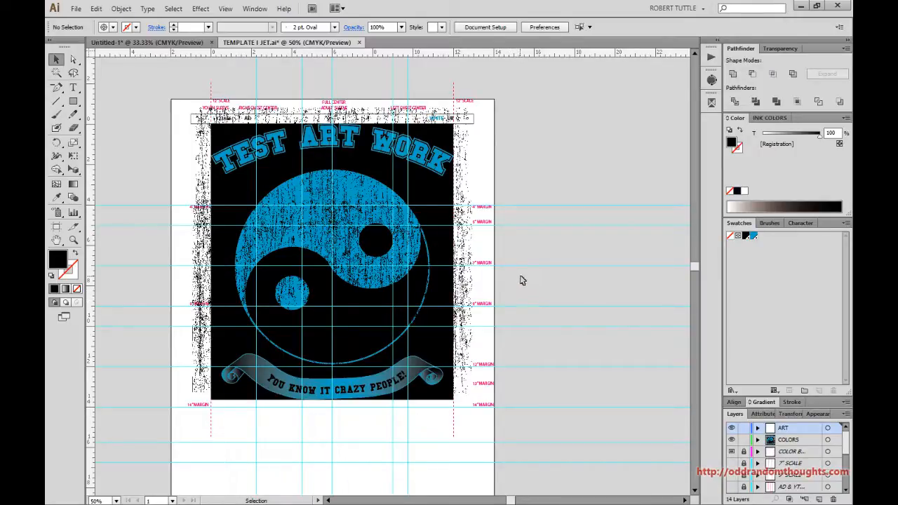
Step: Delete the WHITE label from the header box above the artwork
key("ctrl+0")
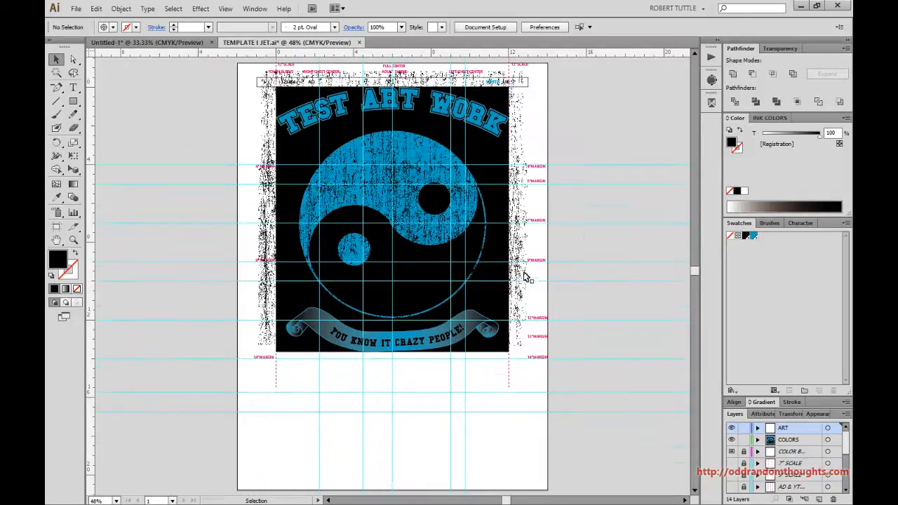
scroll(594, 211, "up", 1)
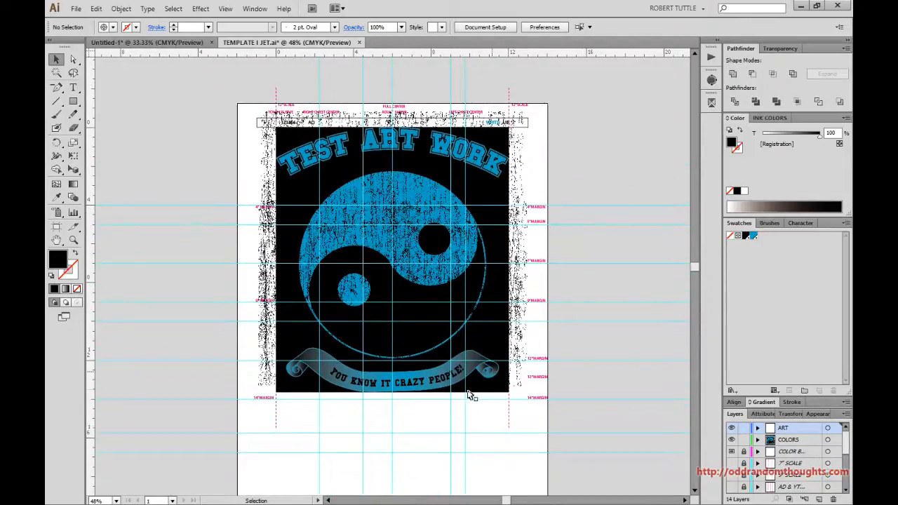
left_click(471, 363)
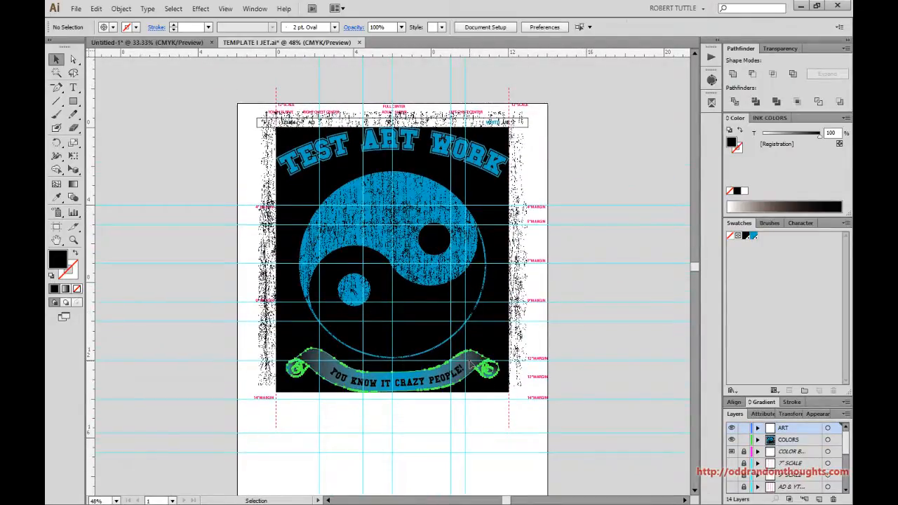
left_click(550, 341)
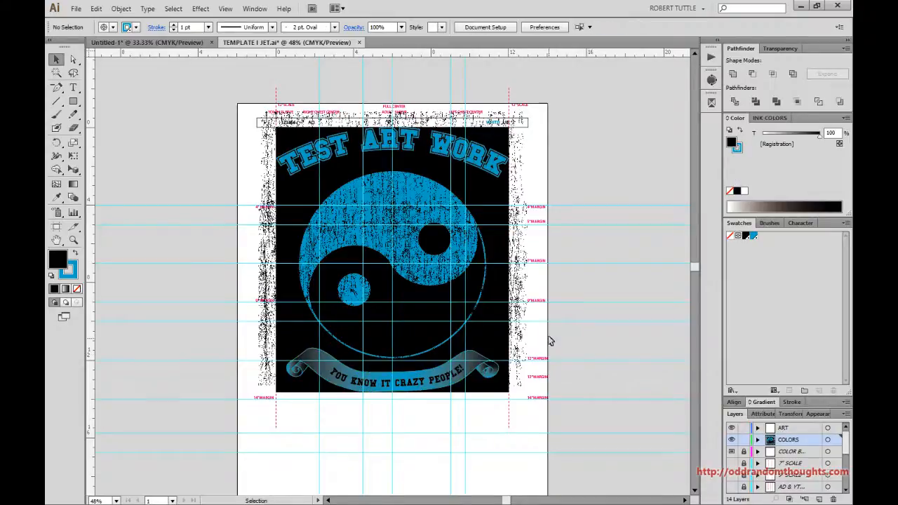
left_click(495, 124)
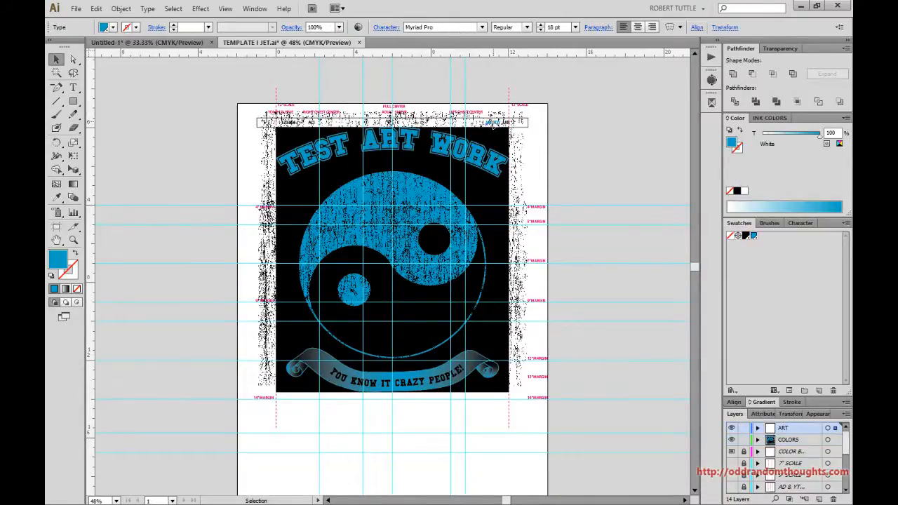
left_click(495, 125)
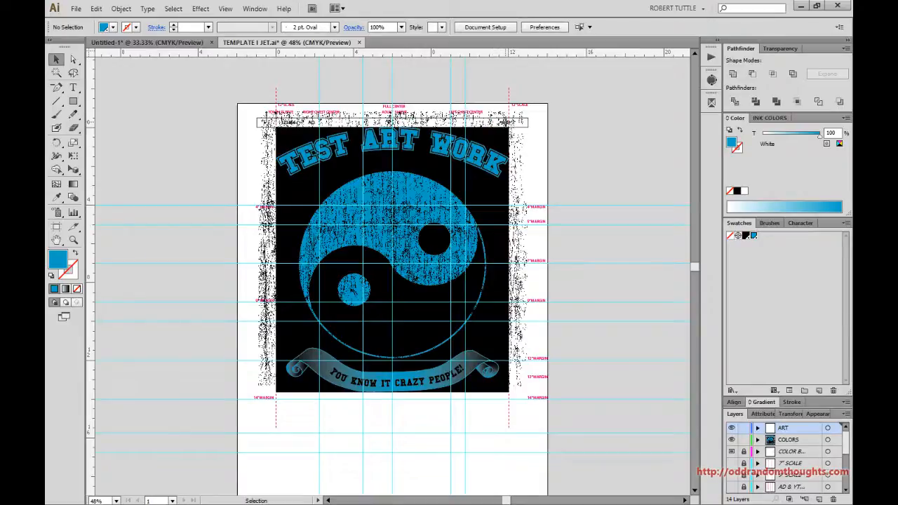
Step: Fill the UB header label with the White spot swatch and rename that swatch to UB
left_click(507, 125)
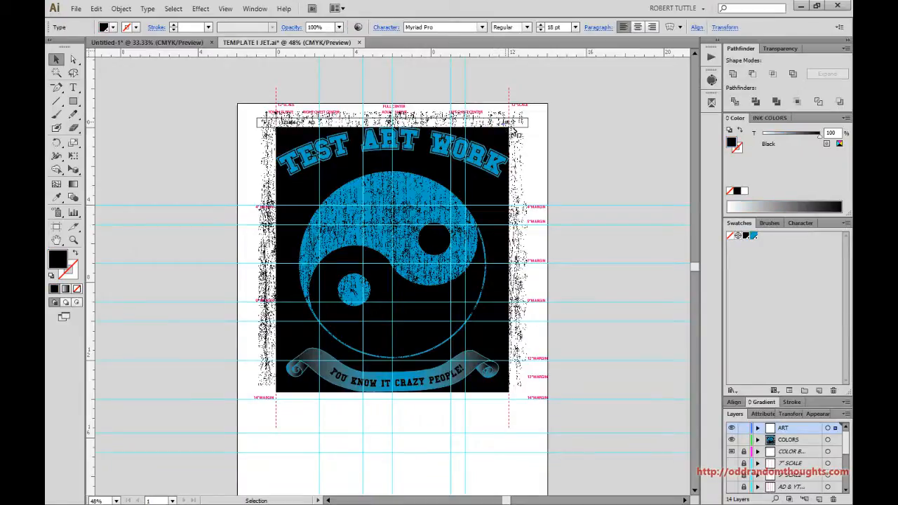
double_click(755, 236)
type("UB")
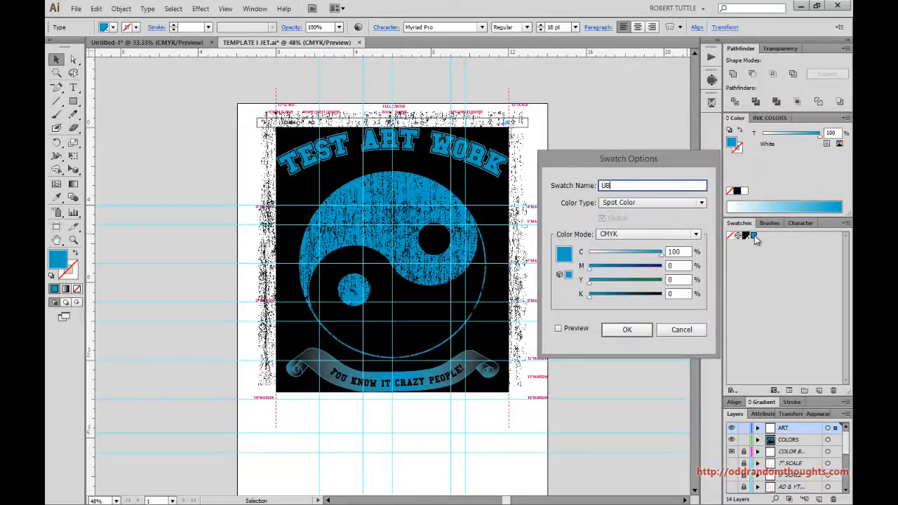
left_click(625, 326)
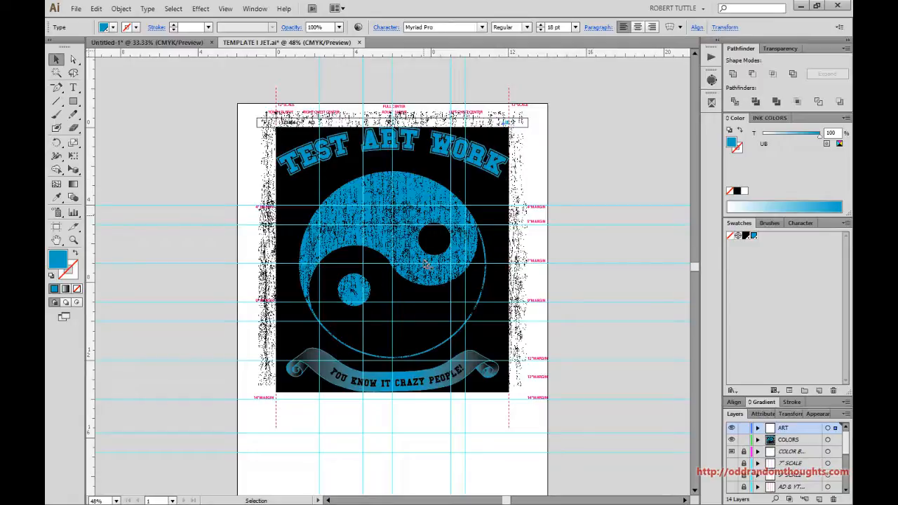
Step: Set the location of the left midpoint in the banner ribbon's linear gradient to 60%
scroll(463, 396, "up", 3)
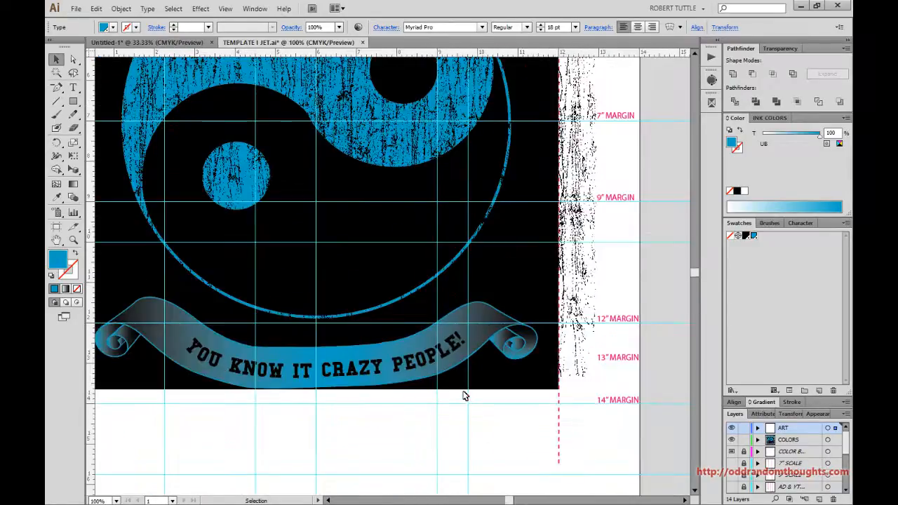
key("a")
left_click(478, 330)
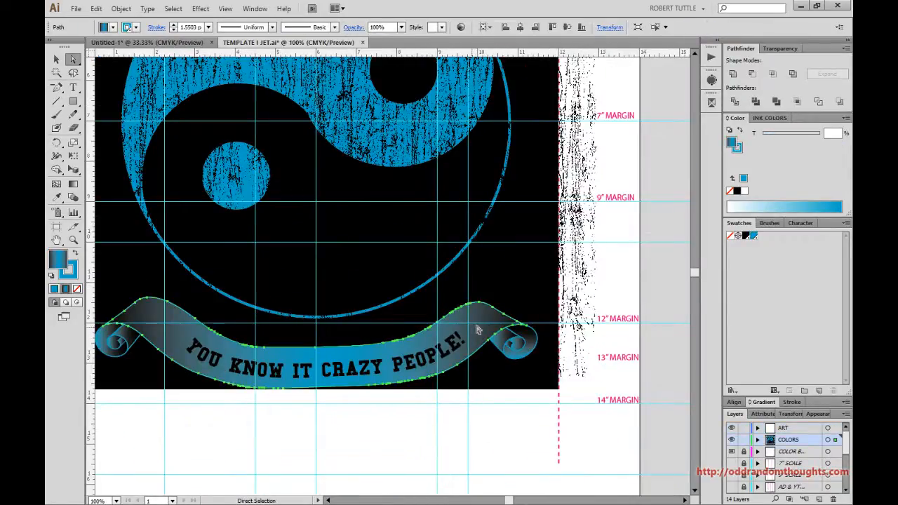
left_click(772, 403)
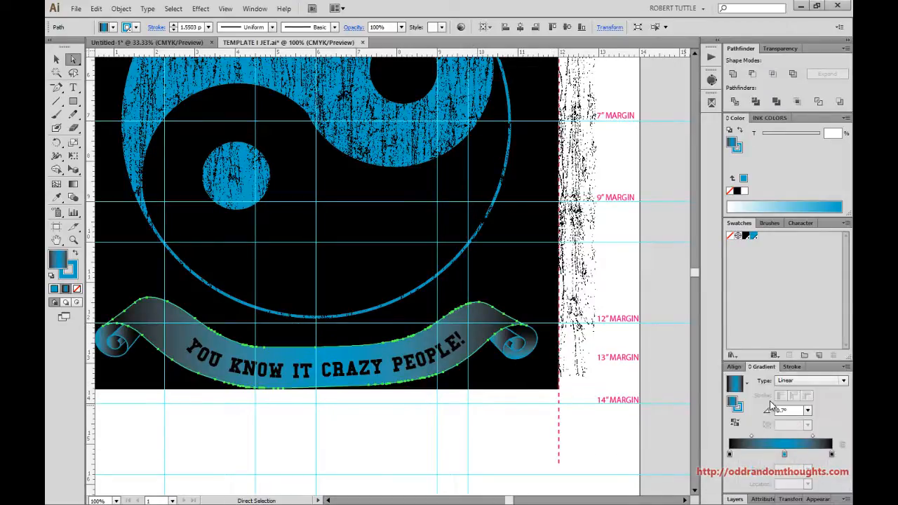
left_click(751, 437)
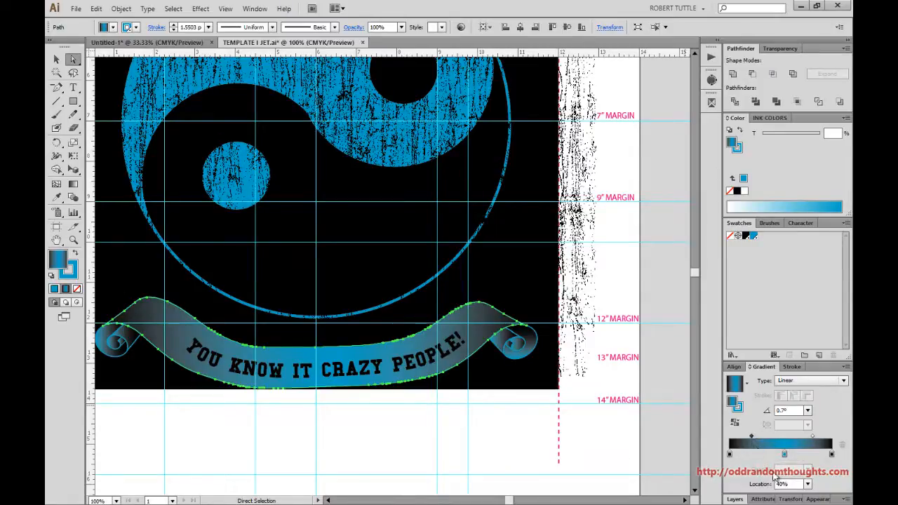
double_click(780, 484)
type("60")
key("Tab")
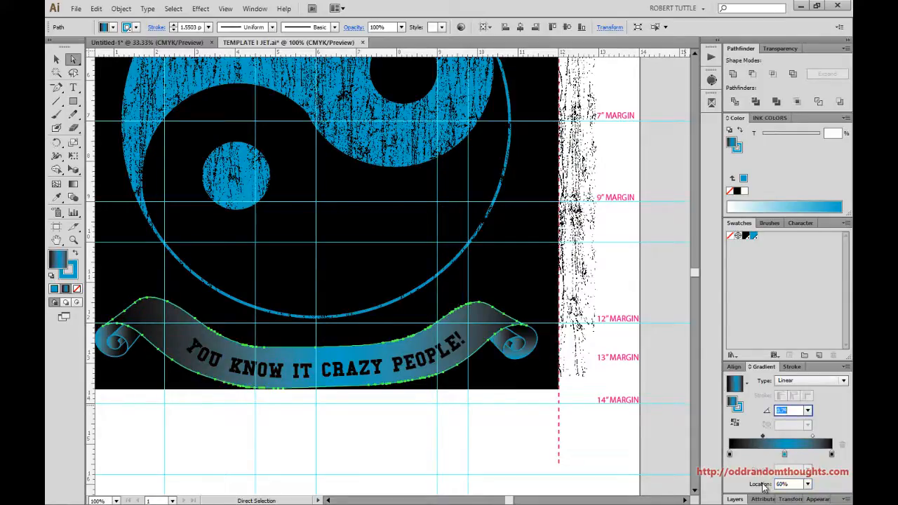
Step: Set the location of the right midpoint in the ribbon's gradient to 50%, and change it to 30%
left_click(812, 437)
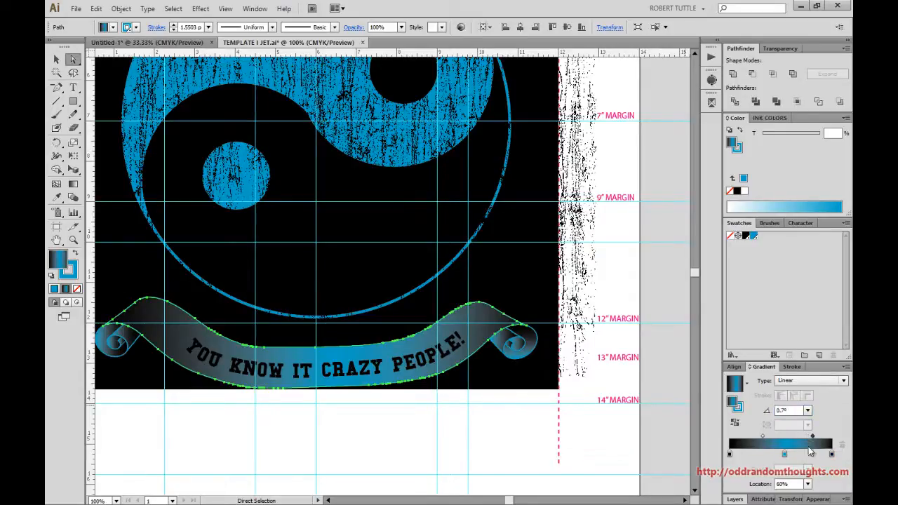
left_click(782, 484)
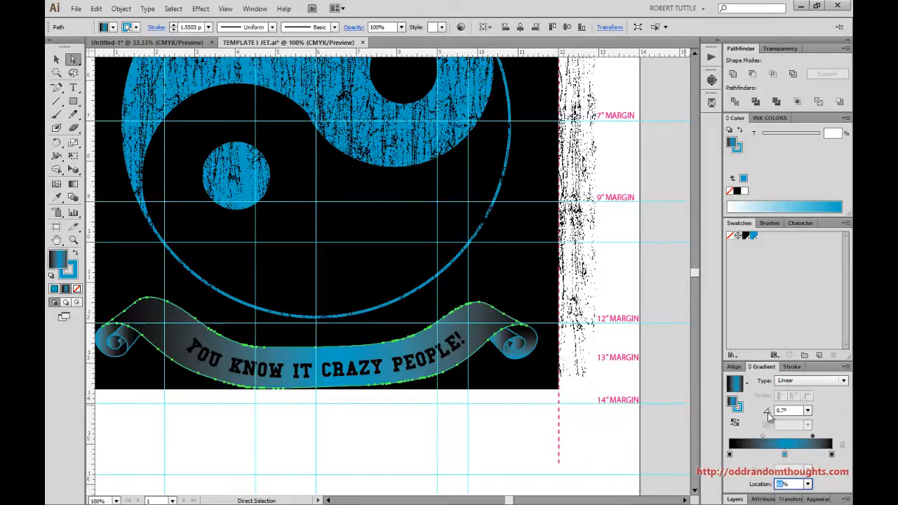
type("50")
key("Return")
type("30")
key("Tab")
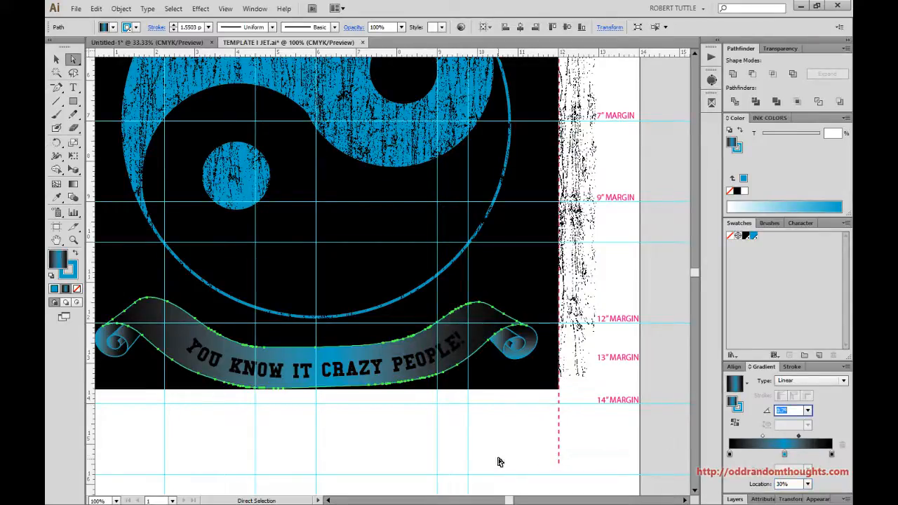
Step: Delete the main ribbon path of the banner below the yin-yang
left_click(502, 436)
left_click(470, 330)
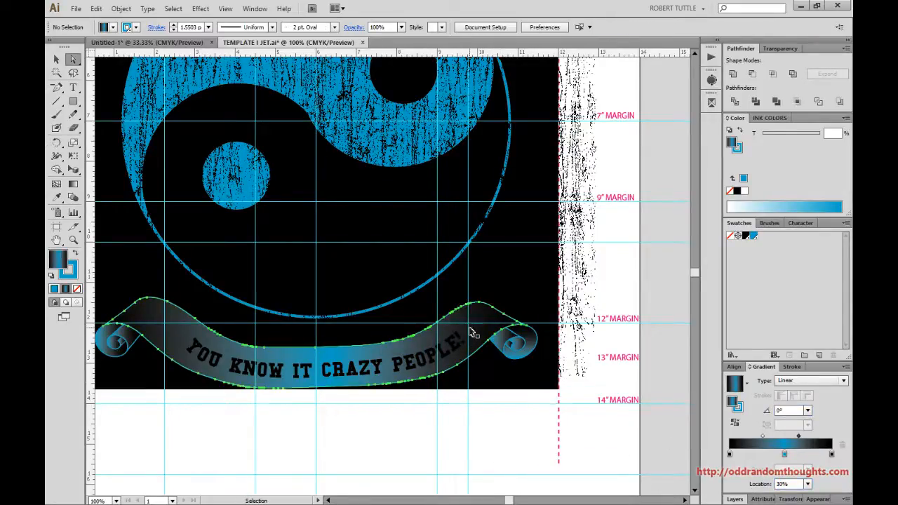
key("Delete")
Step: Select the banner's scroll-end pieces that share the same gradient, set their gradient midpoint location to 15%, and hide those pieces
scroll(500, 340, "up", 3)
left_click(507, 344)
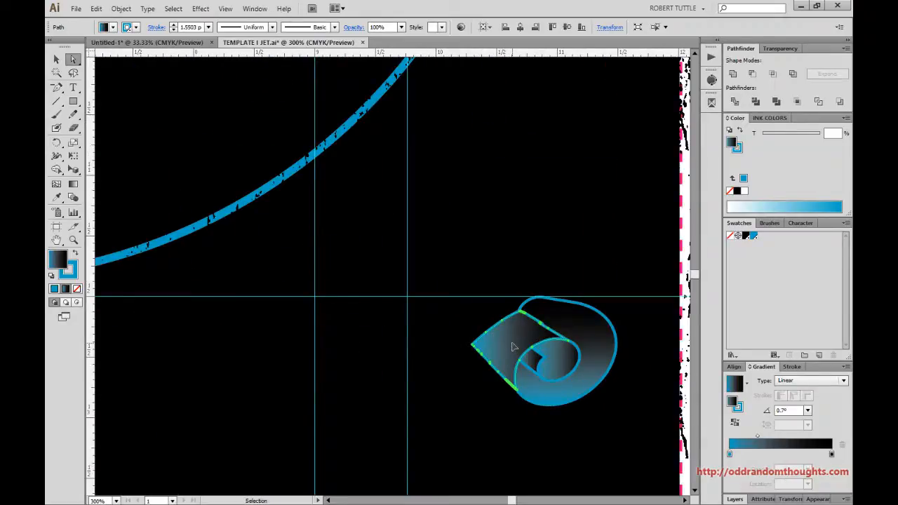
left_click(514, 346, "alt")
scroll(513, 346, "down", 4)
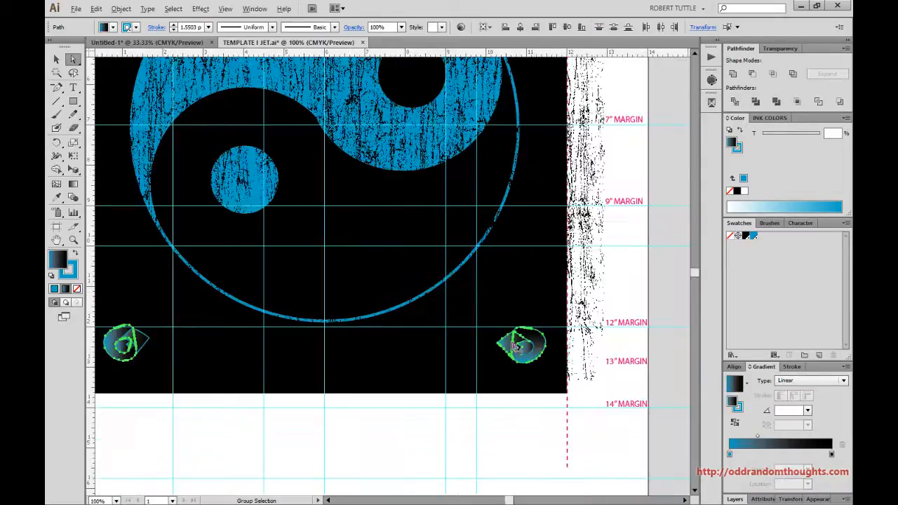
scroll(492, 360, "up", 3)
scroll(492, 361, "down", 2)
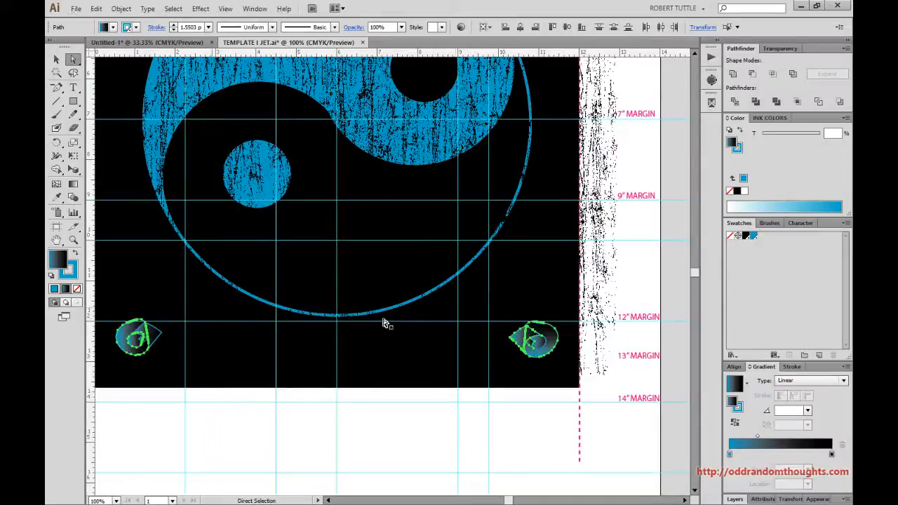
left_click(758, 436)
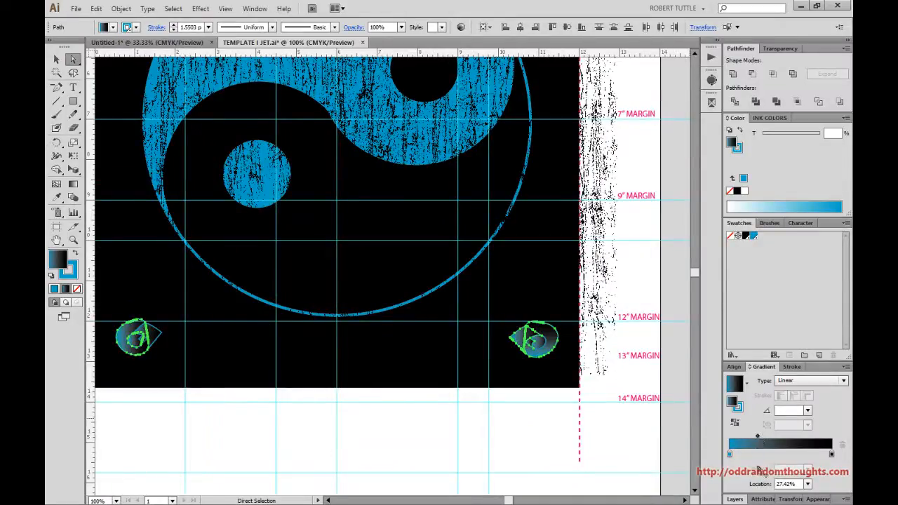
double_click(789, 485)
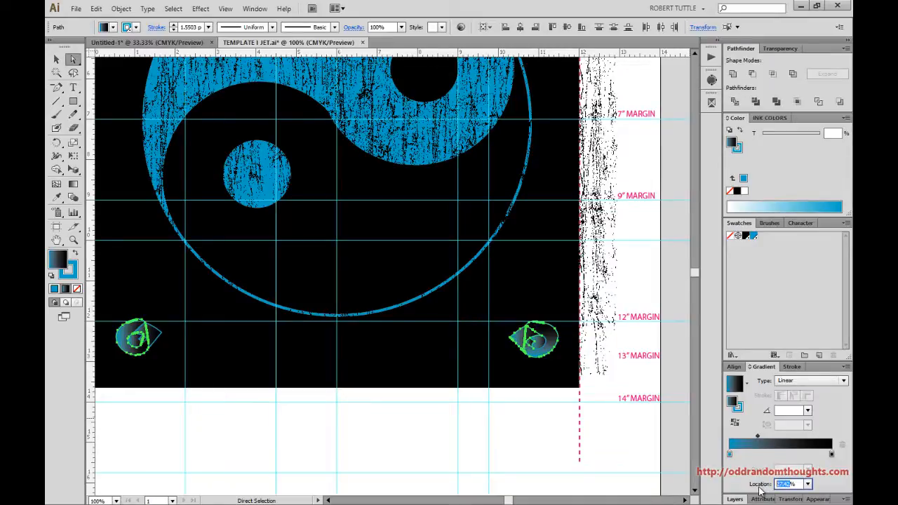
type("15%")
key("Tab")
left_click(554, 389)
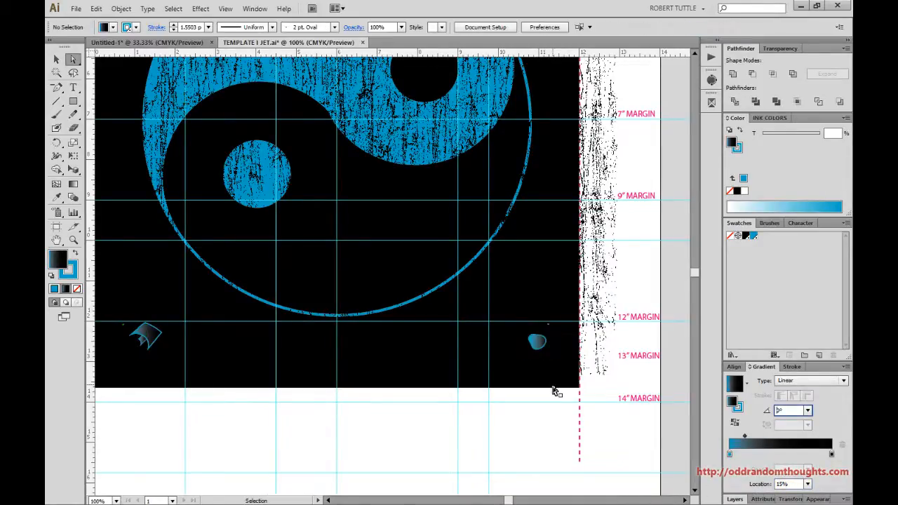
Step: Set the gradient midpoint location of the inner curl in the banner's right scroll to 25% and hide the curl
left_click(539, 345)
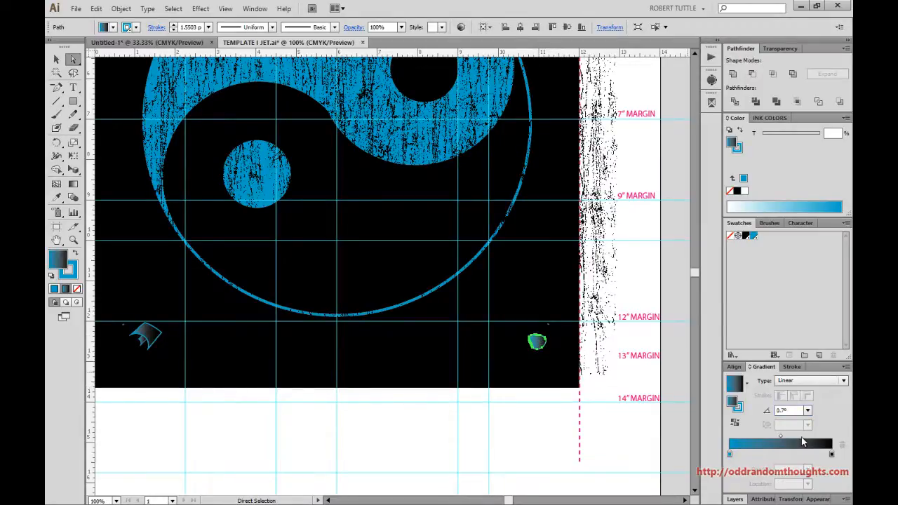
left_click(781, 436)
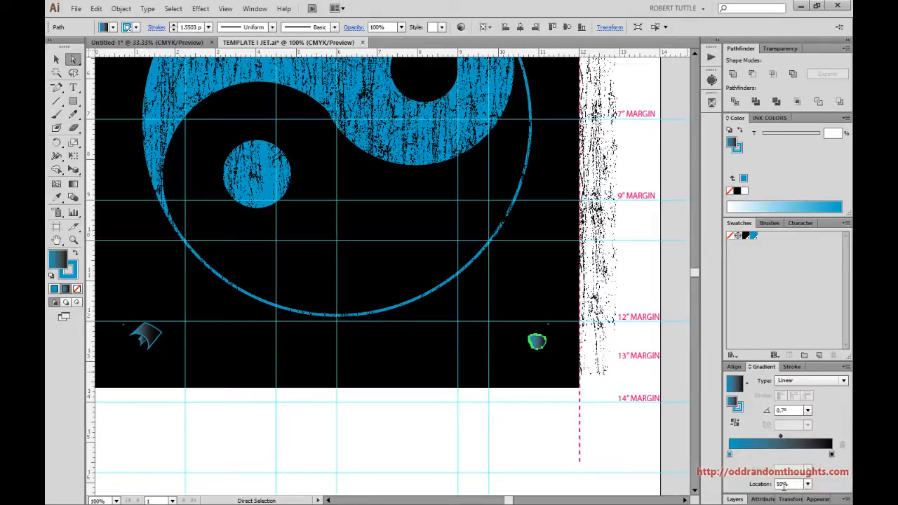
left_click_drag(789, 484, 767, 486)
type("25")
key("Tab")
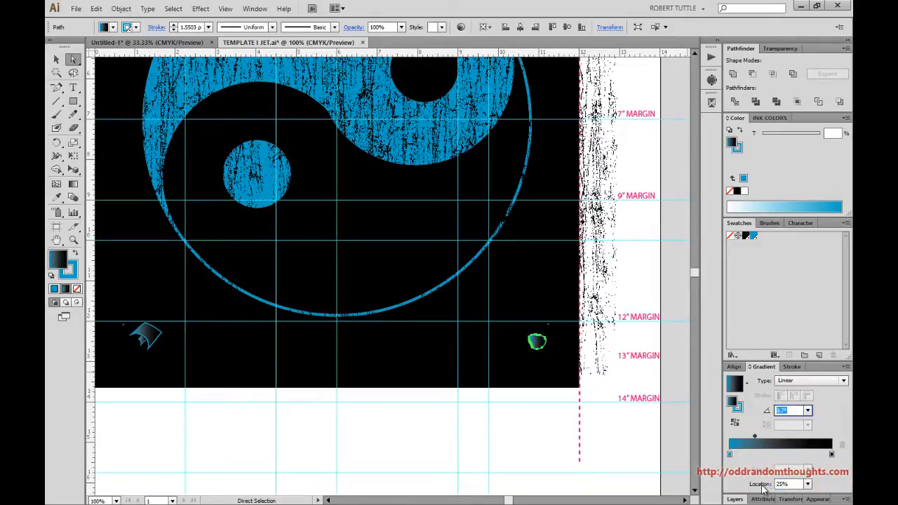
left_click(685, 424)
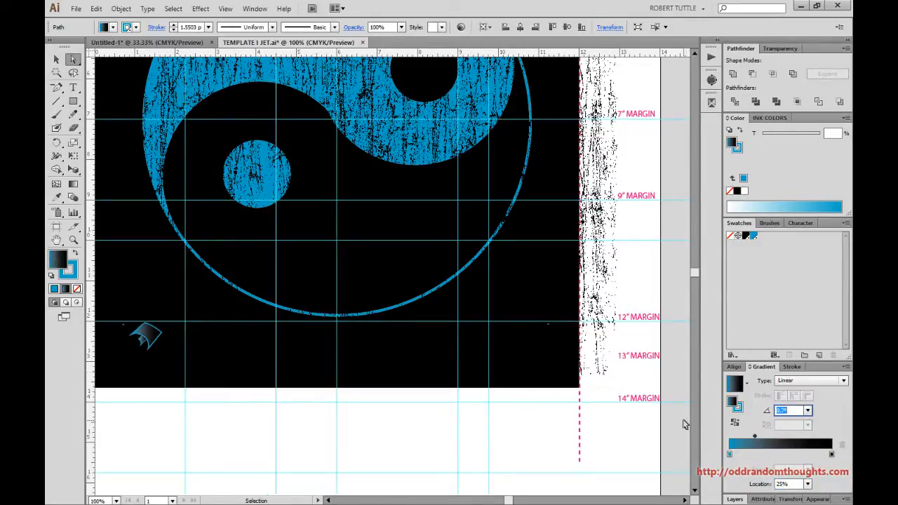
Step: Set the left gradient midpoint of the folded piece in the banner's left scroll to 15% and hide that piece
left_click(148, 337)
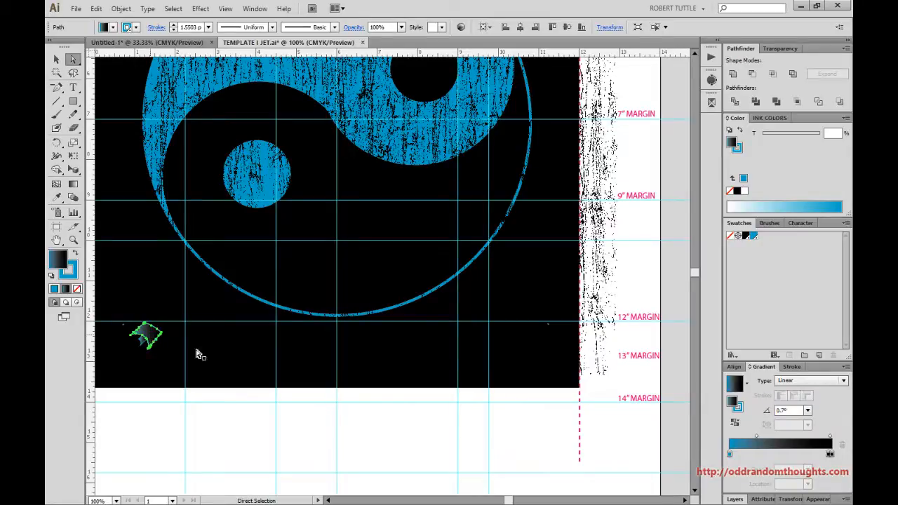
left_click(757, 437)
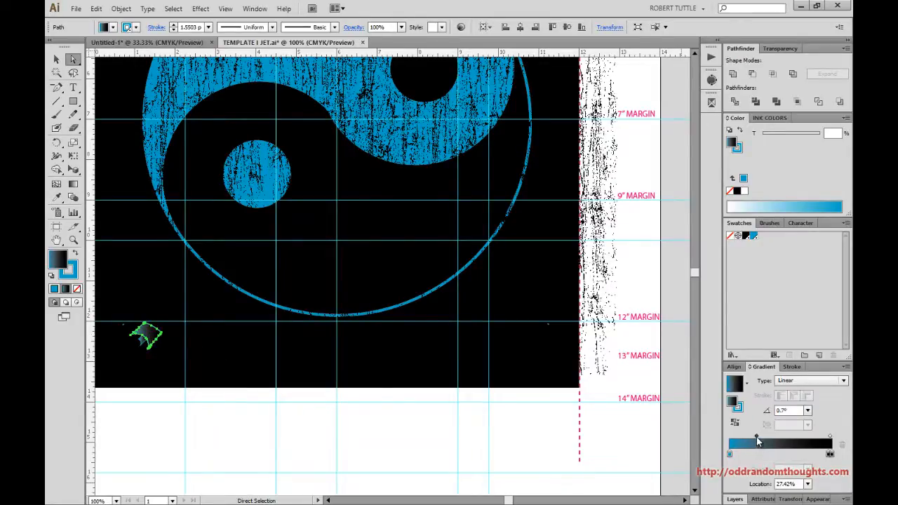
left_click(789, 485)
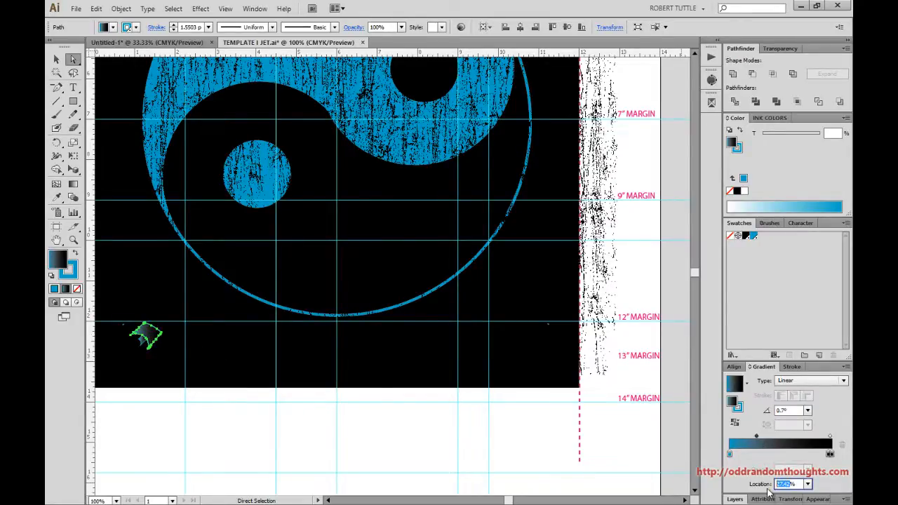
type("15")
key("Tab")
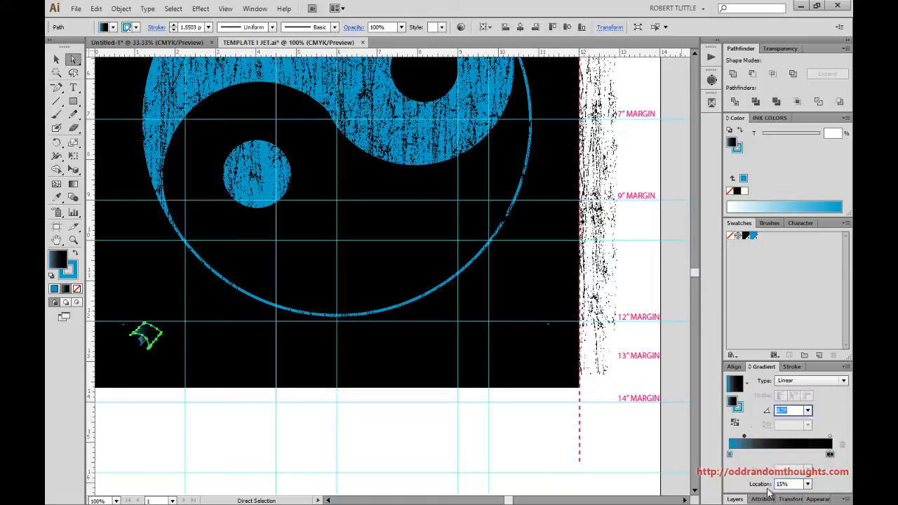
left_click(627, 441)
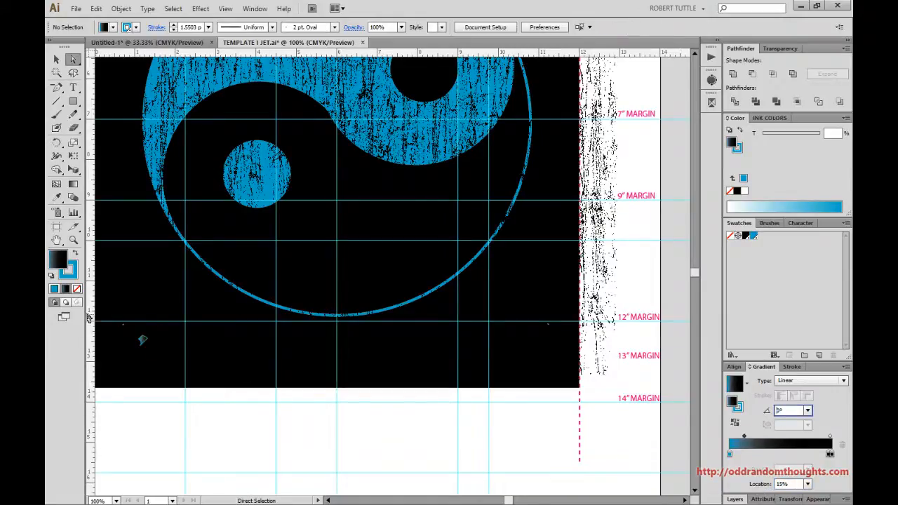
Step: Reduce the gradient midpoint location of the small remaining piece in the banner's left scroll
left_click(142, 340)
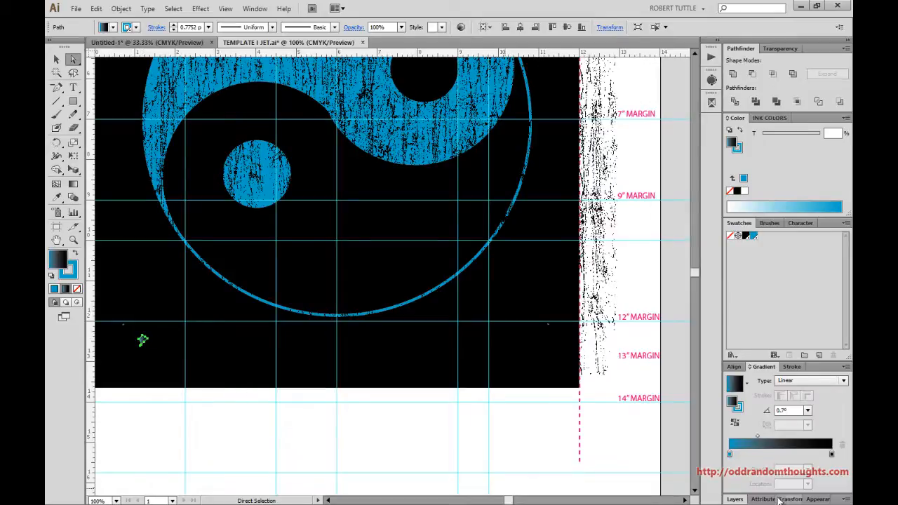
left_click(759, 440)
left_click(775, 484)
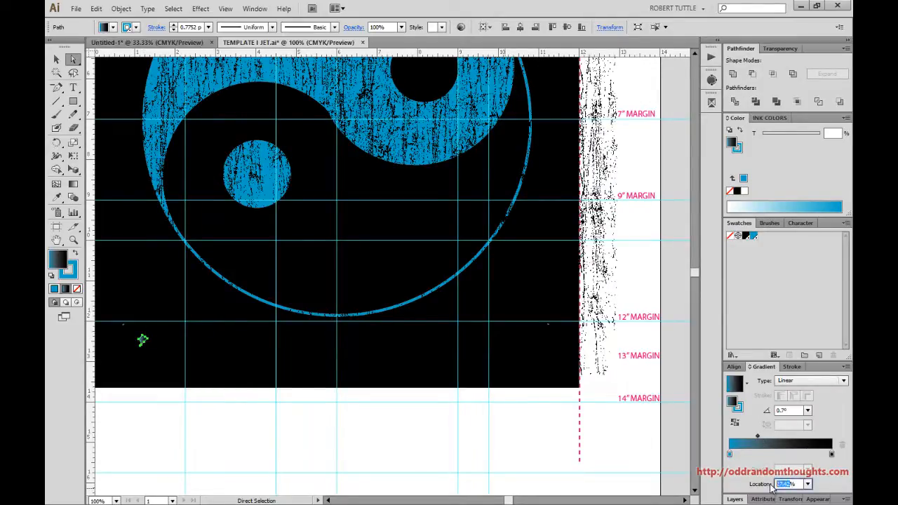
left_click(407, 398)
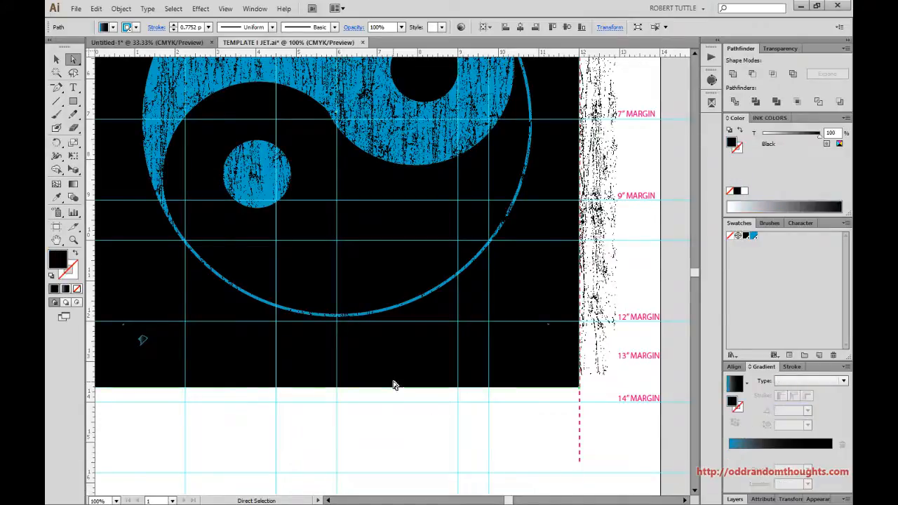
Step: Show all hidden banner pieces and hide only the registration mark group again
key("ctrl+z")
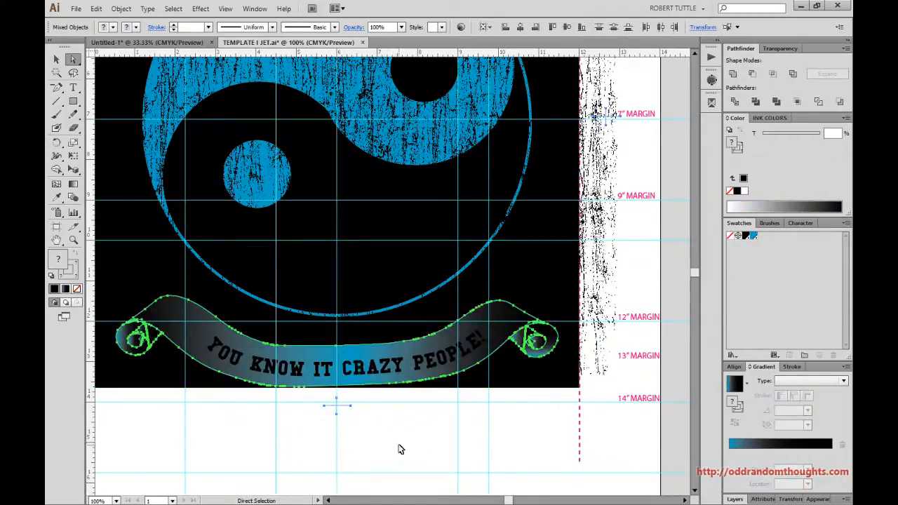
key("v")
left_click(296, 400)
left_click_drag(297, 405, 337, 431)
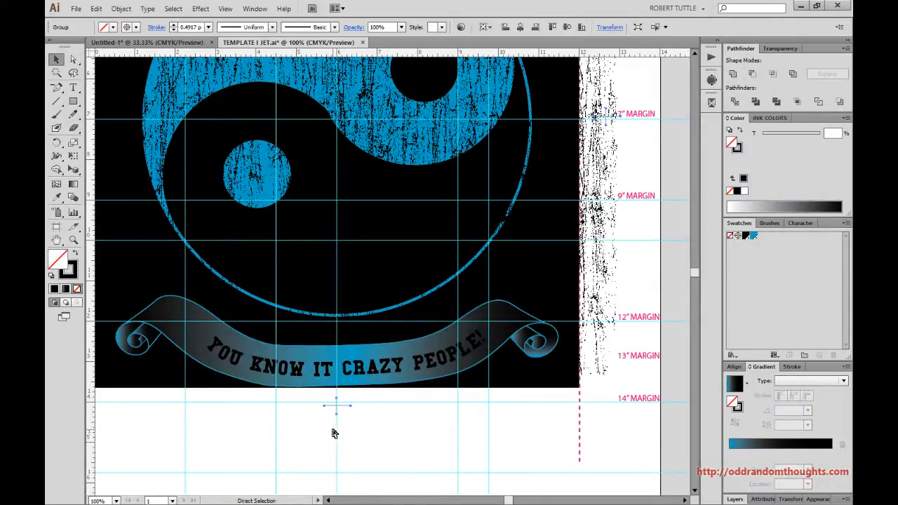
key("Delete")
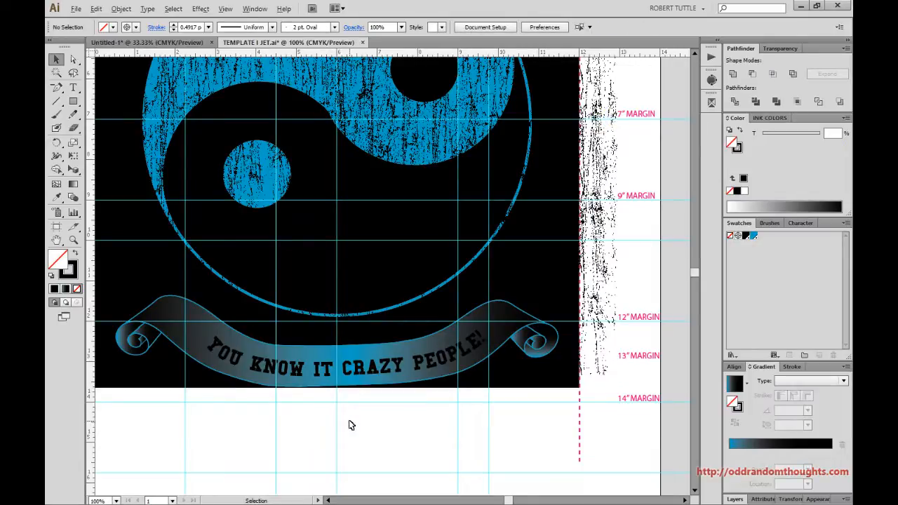
Step: Set the location of the left midpoint in the main banner ribbon's linear gradient to 70%
key("a")
left_click(387, 378)
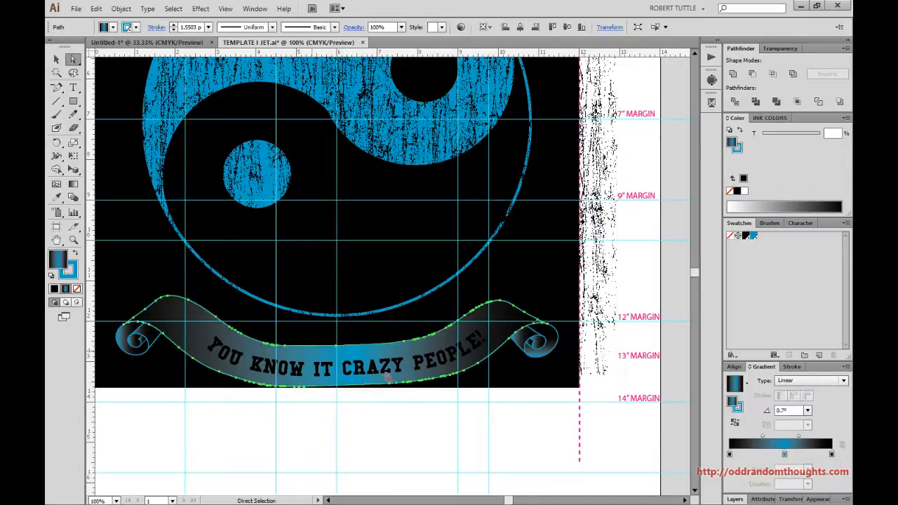
left_click(763, 436)
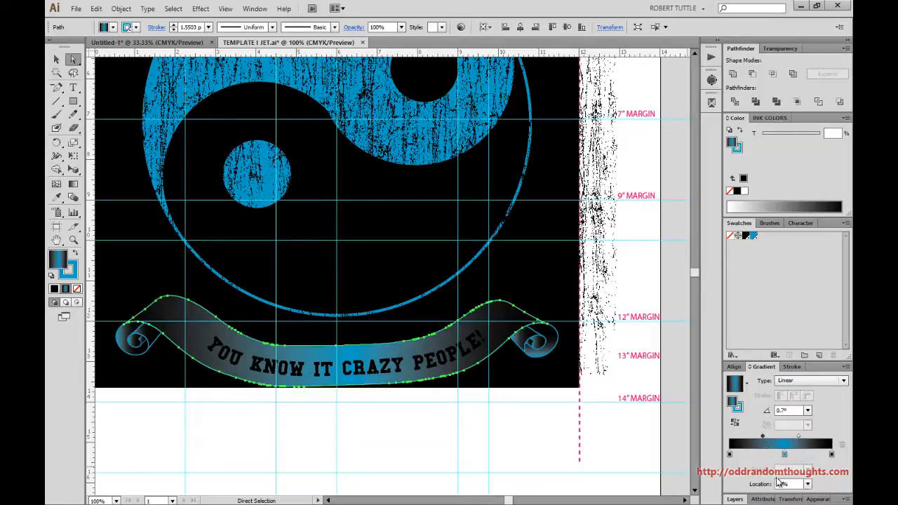
left_click_drag(783, 484, 764, 485)
type("70")
key("Return")
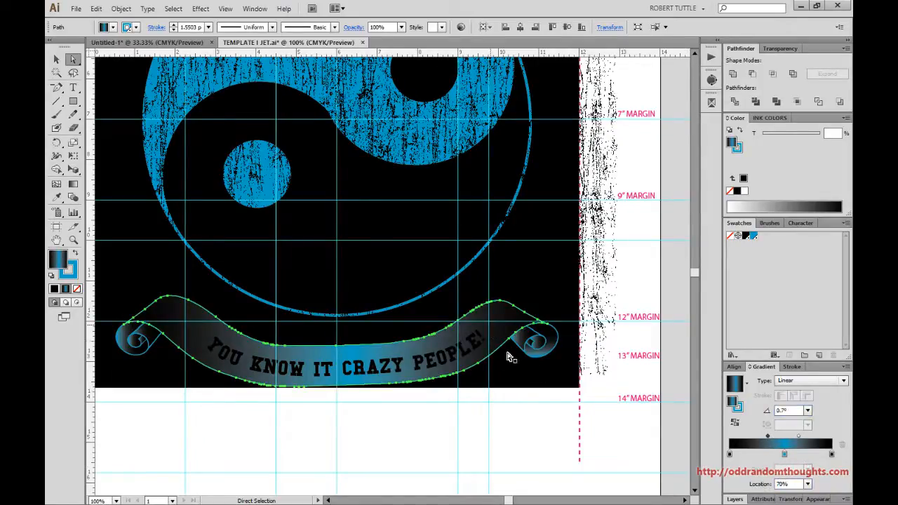
Step: Set the location of the right midpoint in the ribbon's gradient to 28% and deselect the ribbon
left_click(800, 437)
left_click_drag(785, 484, 770, 486)
type("28")
key("Return")
left_click(335, 454)
scroll(346, 450, "down", 2)
scroll(346, 450, "up", 1, "alt")
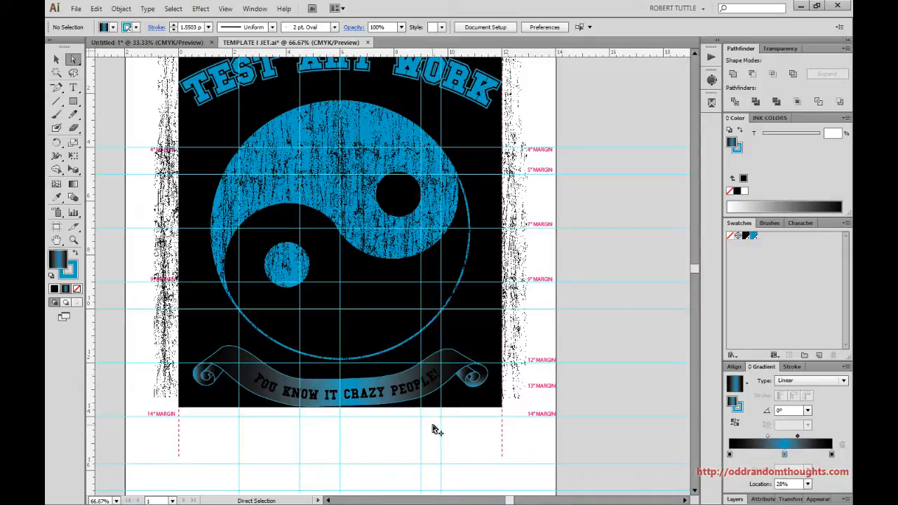
scroll(433, 428, "down", 1, "alt")
key("ctrl+alt+2")
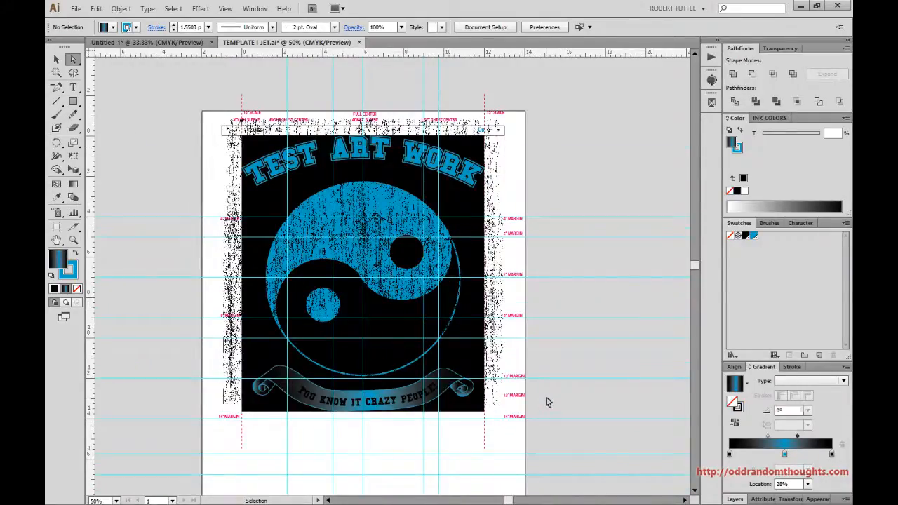
left_click(564, 374)
key("v")
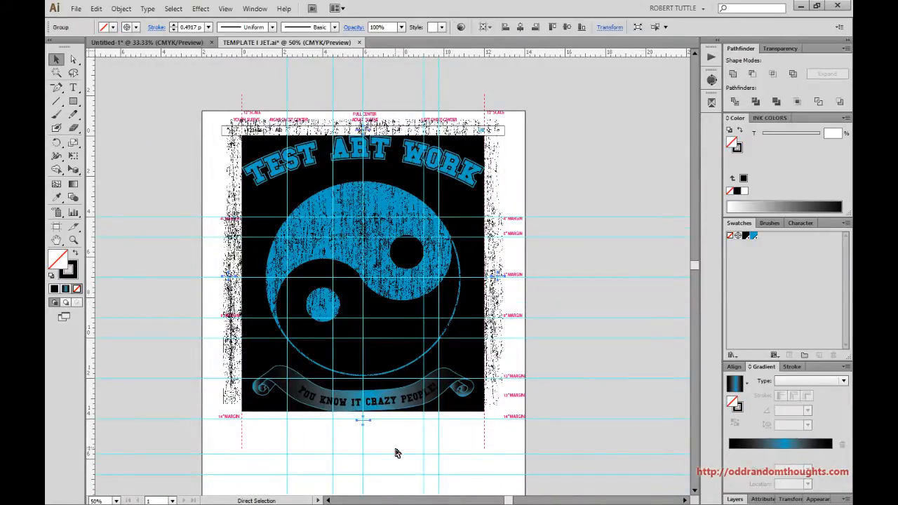
key("ctrl+shift+s")
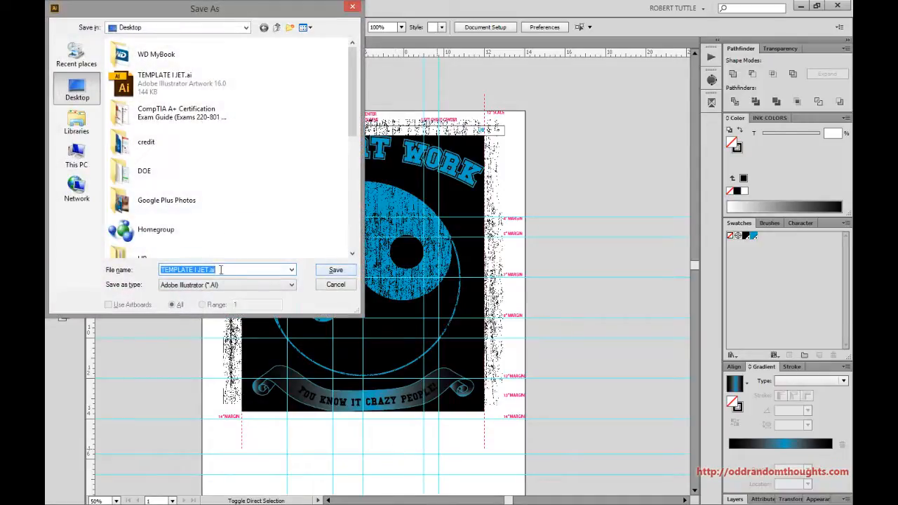
left_click(337, 285)
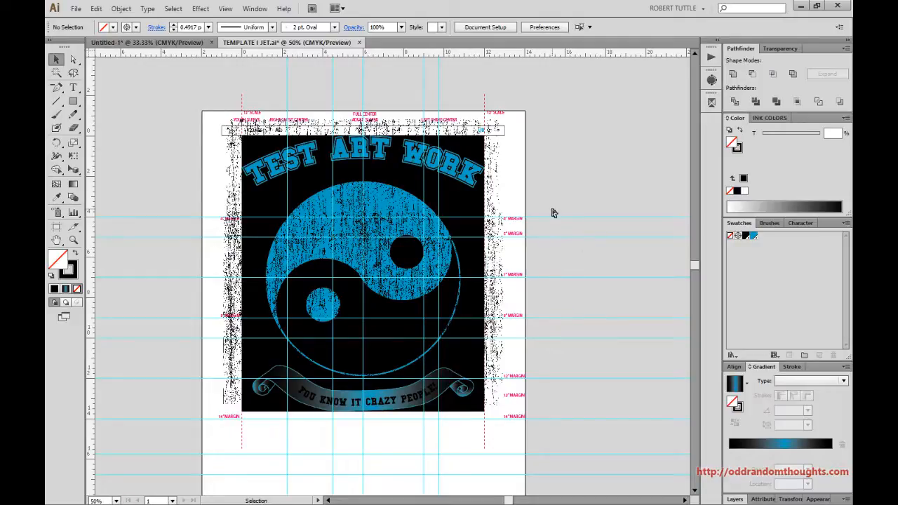
Step: Exclude the Black ink from the print separations so only UB is output, and cancel the print setup
key("ctrl+p")
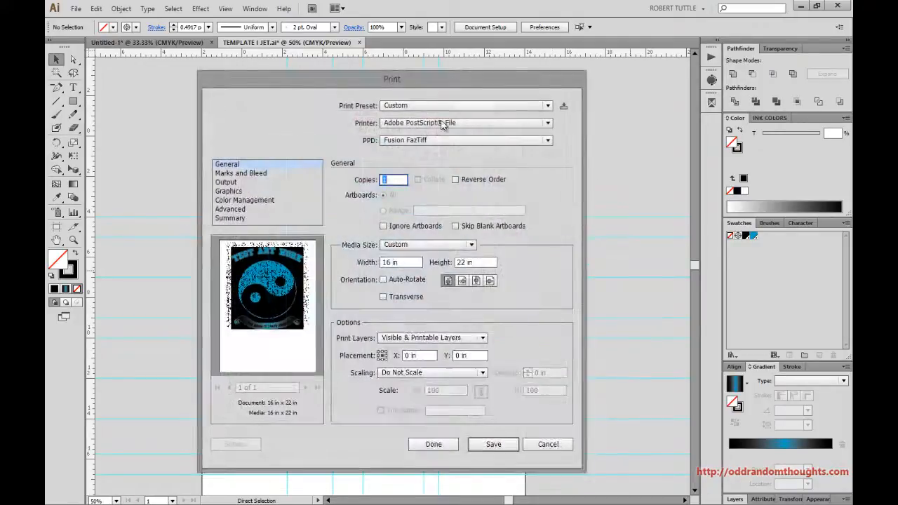
left_click(229, 181)
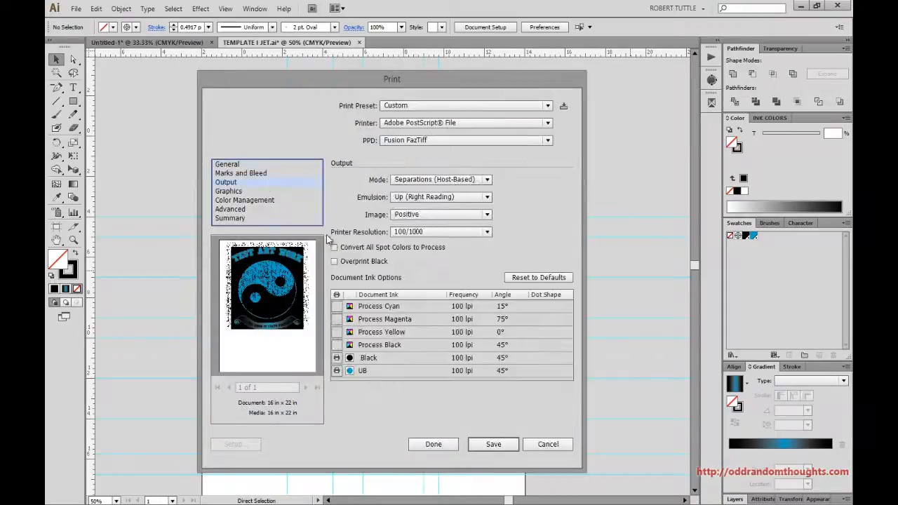
left_click(336, 358)
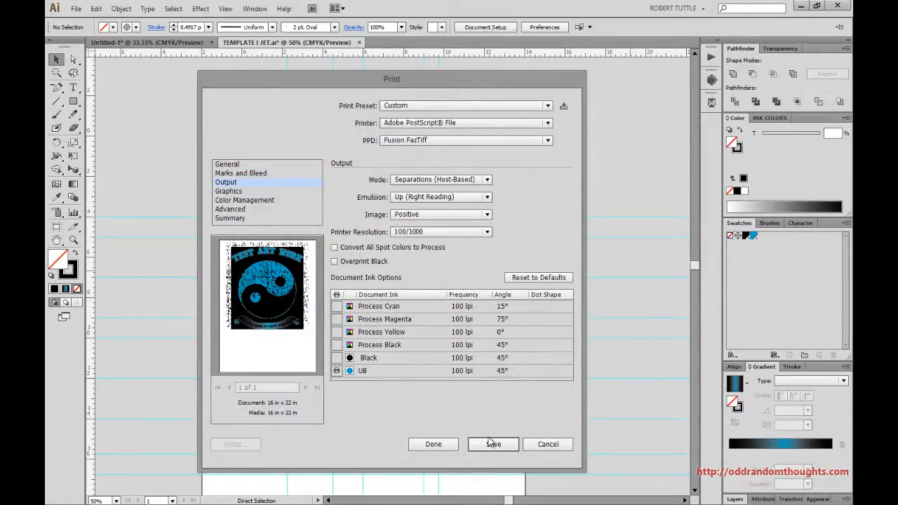
left_click(542, 447)
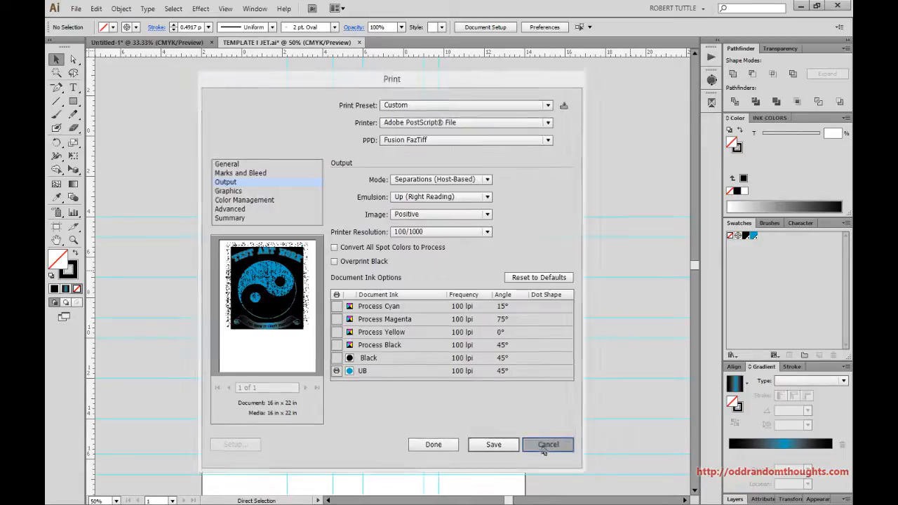